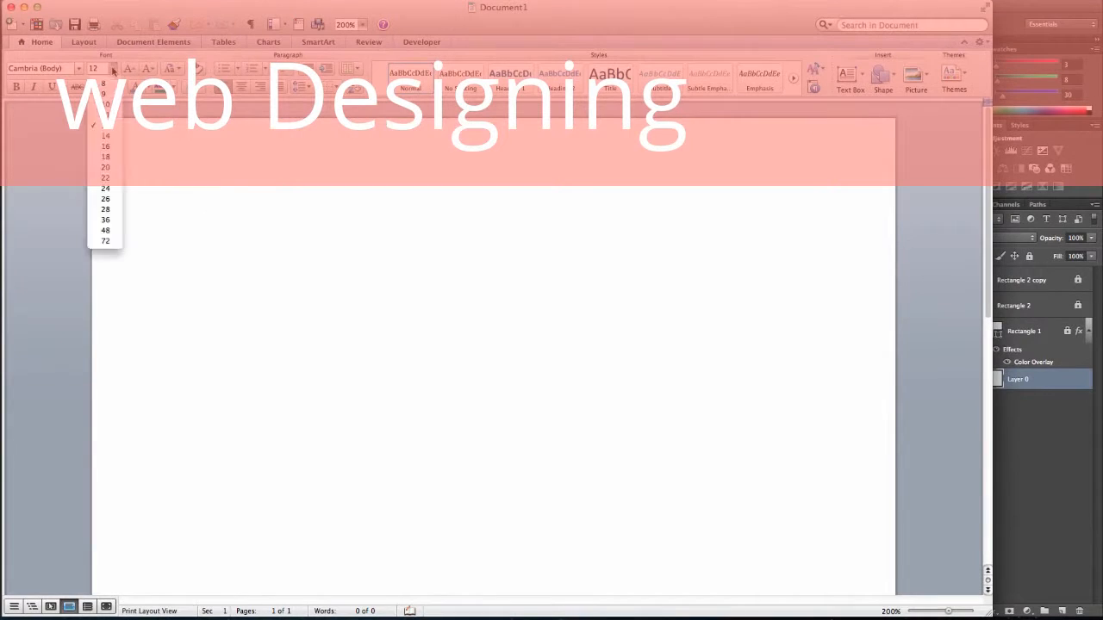
# - Set the font size to 22 and write the lines Ready, Aim and Fire, with a blank line between each
pyautogui.click(115, 177)
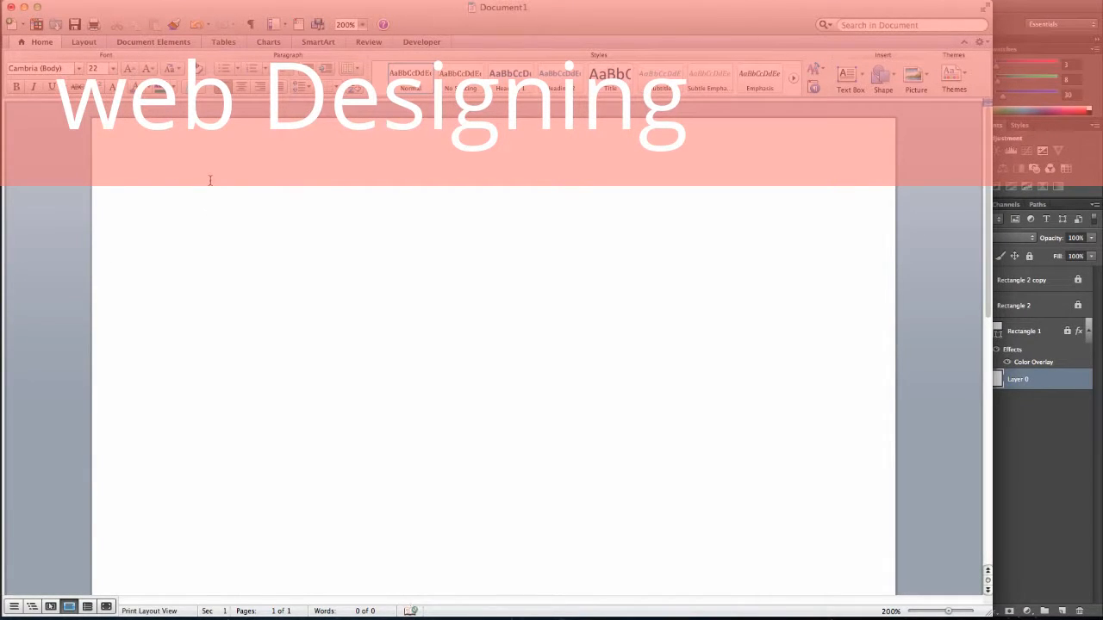
pyautogui.write('Ready')
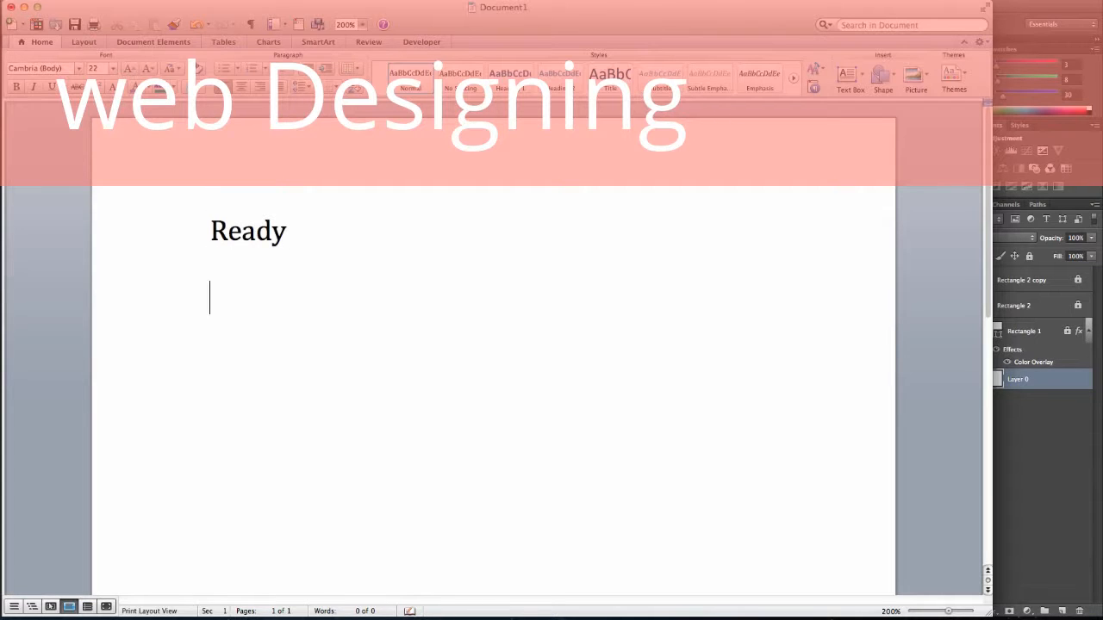
pyautogui.write('AIM')
pyautogui.press('BackSpace')
pyautogui.press('BackSpace')
pyautogui.press('BackSpace')
pyautogui.write('Aim  ')
pyautogui.write('F')
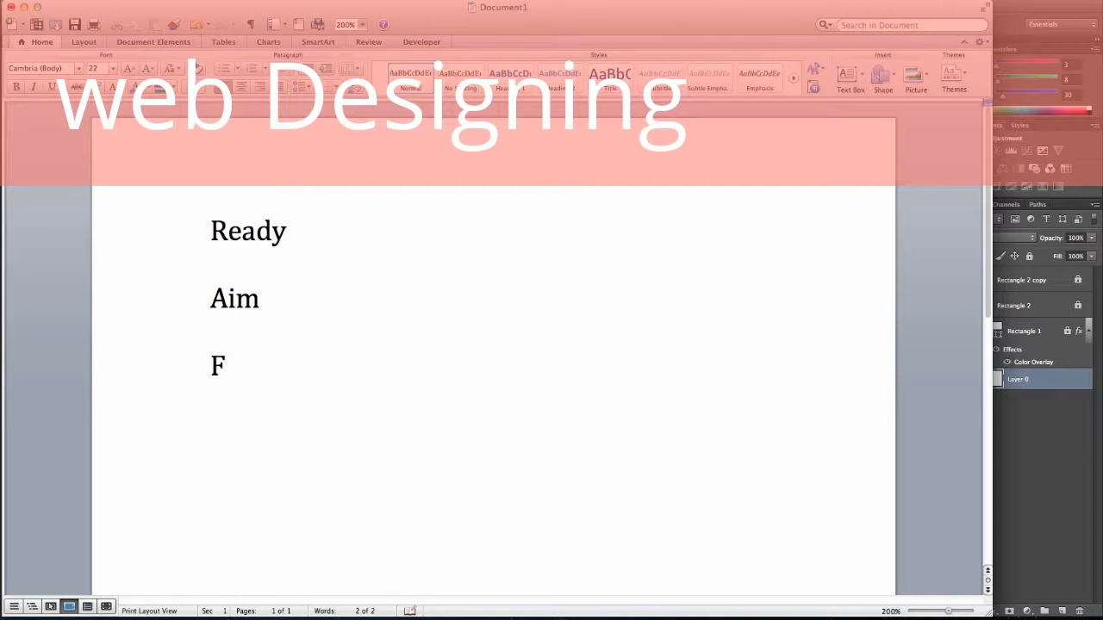
pyautogui.write('ire')
# - Replace all the text in the document with two consecutive lines, Wireframe and Storyboard
pyautogui.moveTo(273, 363); pyautogui.dragTo(192, 212)
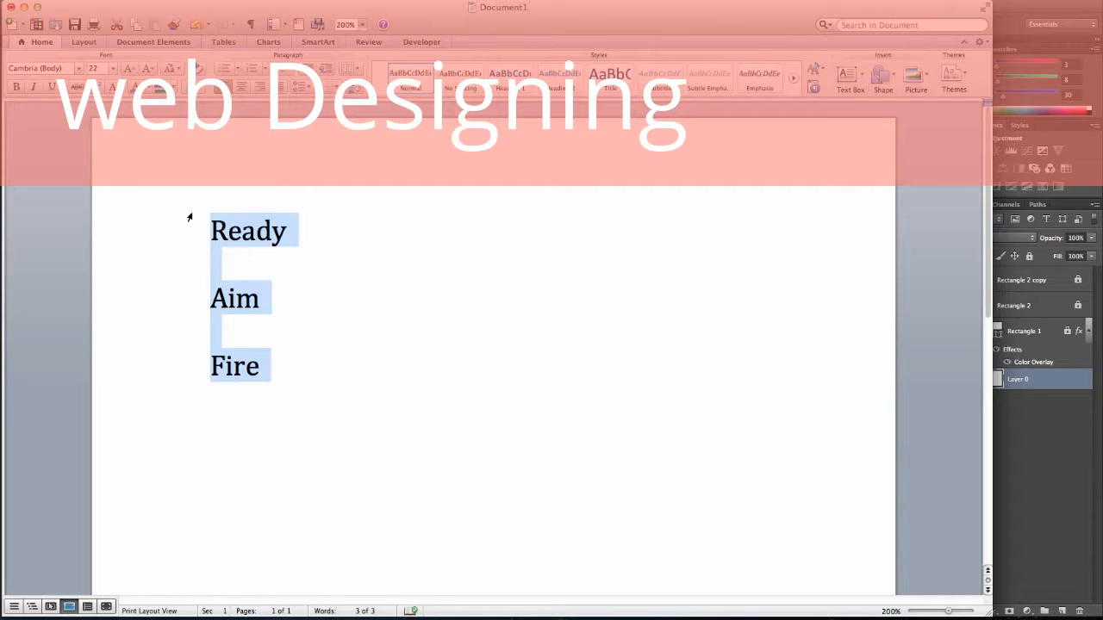
pyautogui.write('wirefr')
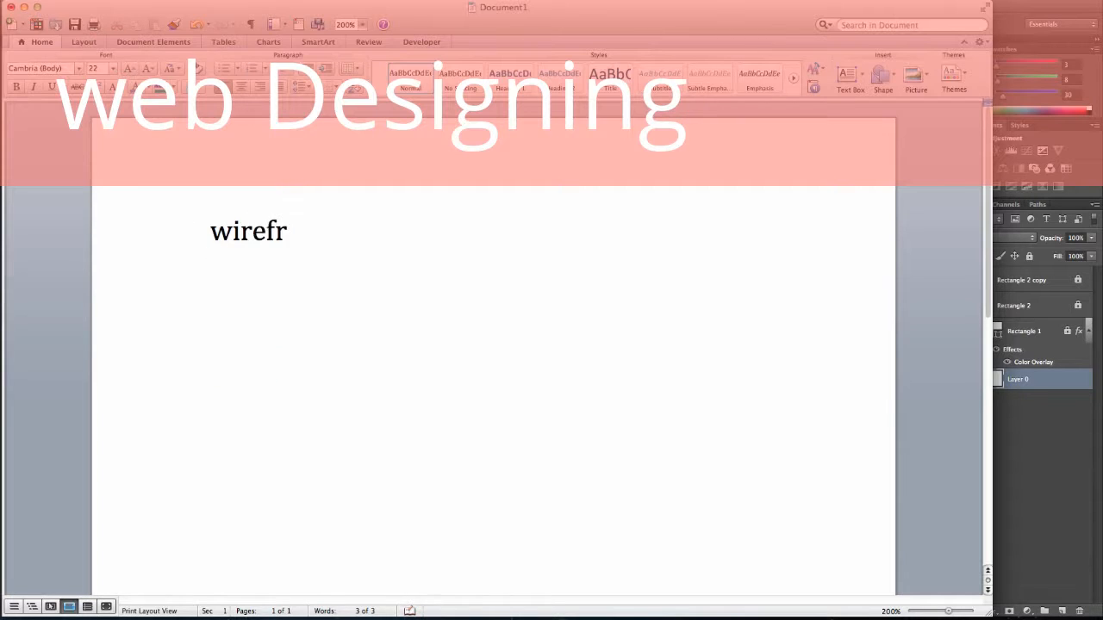
pyautogui.write('ame')
pyautogui.press('Return')
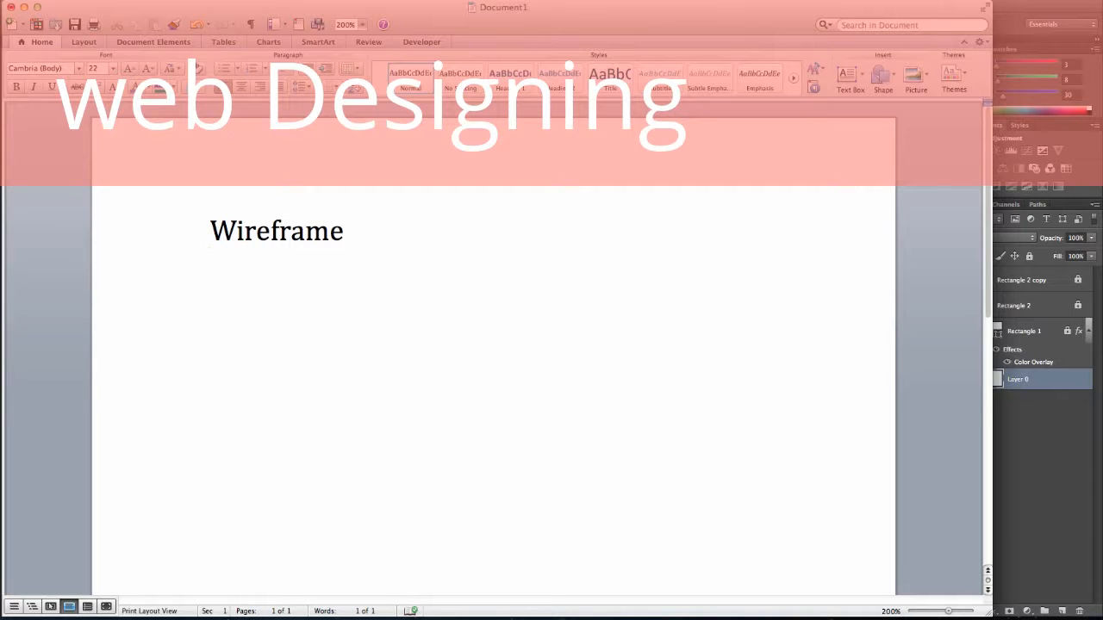
pyautogui.write('Story')
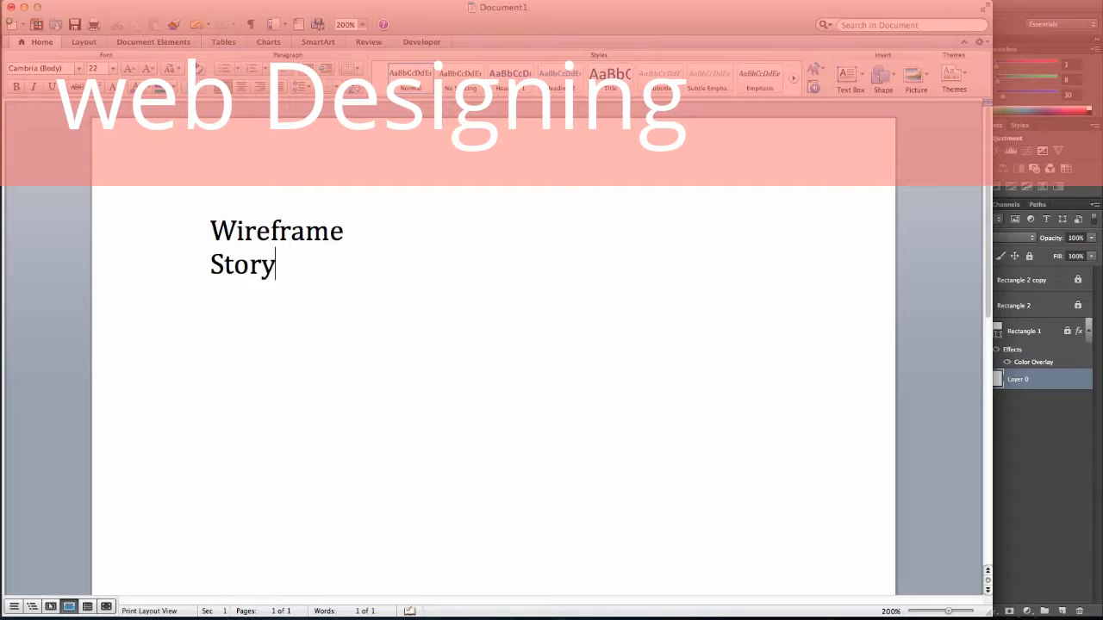
pyautogui.write('board')
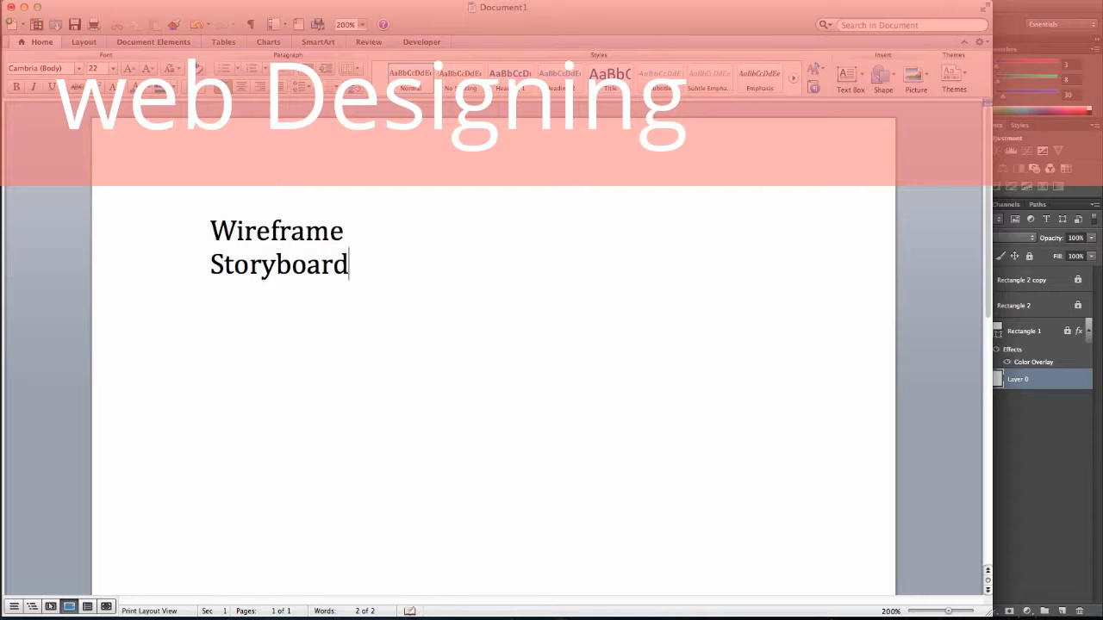
# - Add the indented entries Colors and Graphics on separate lines under Storyboard
pyautogui.press('Tab')
pyautogui.write('colors')
pyautogui.press('Tab')
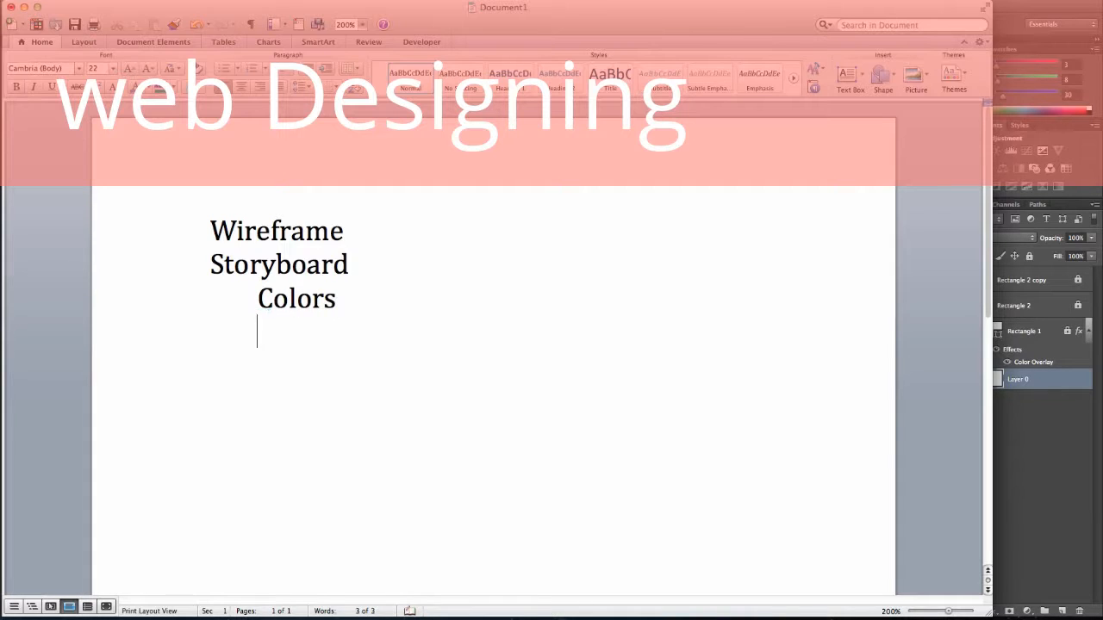
pyautogui.write('graphics')
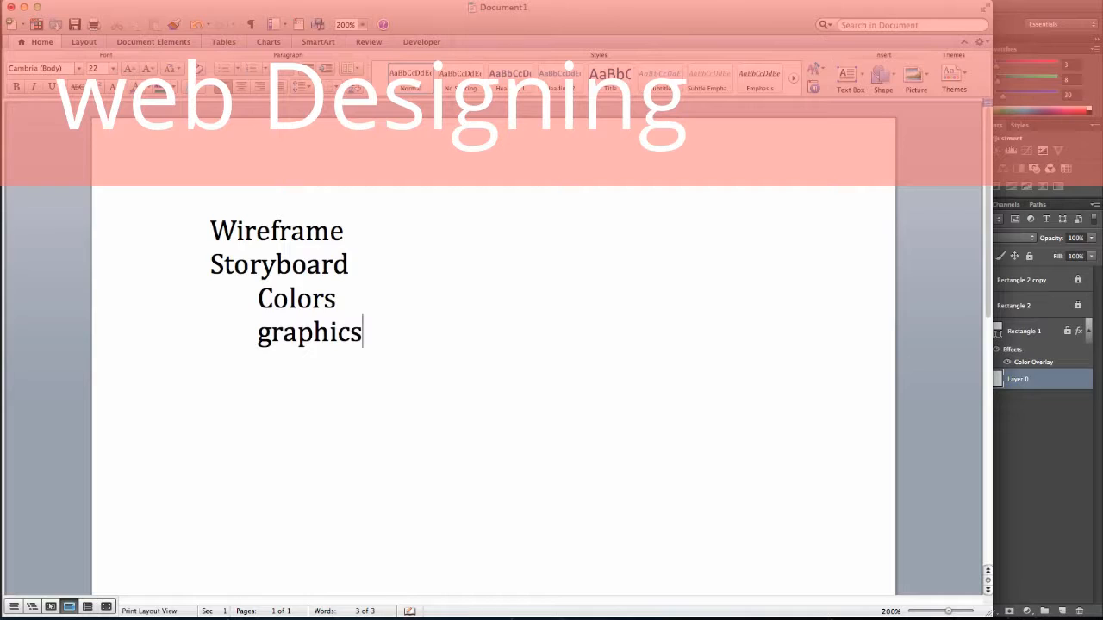
pyautogui.press('Return')
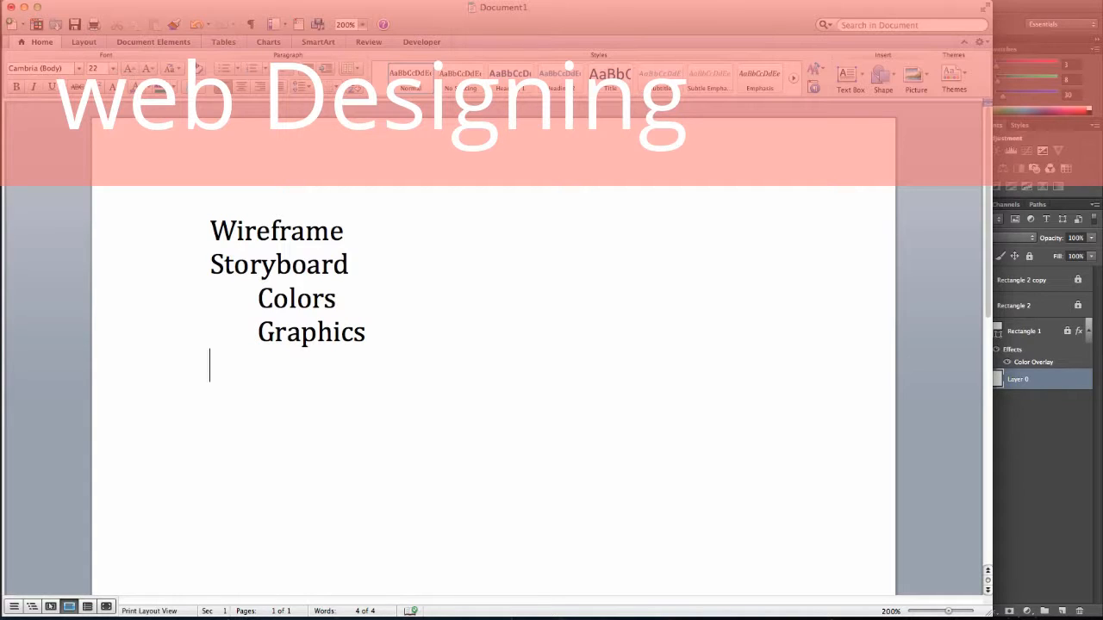
# - Add an Assets entry with the indented items Images and Copy(text), followed by an unindented Create Page entry
pyautogui.write('Assets')
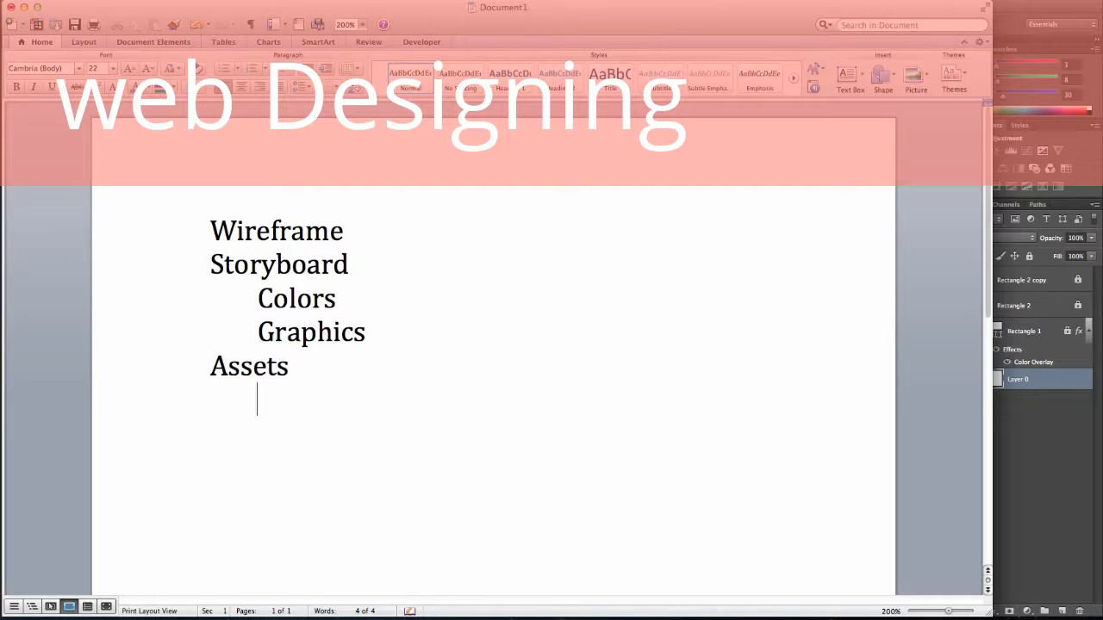
pyautogui.write('images ')
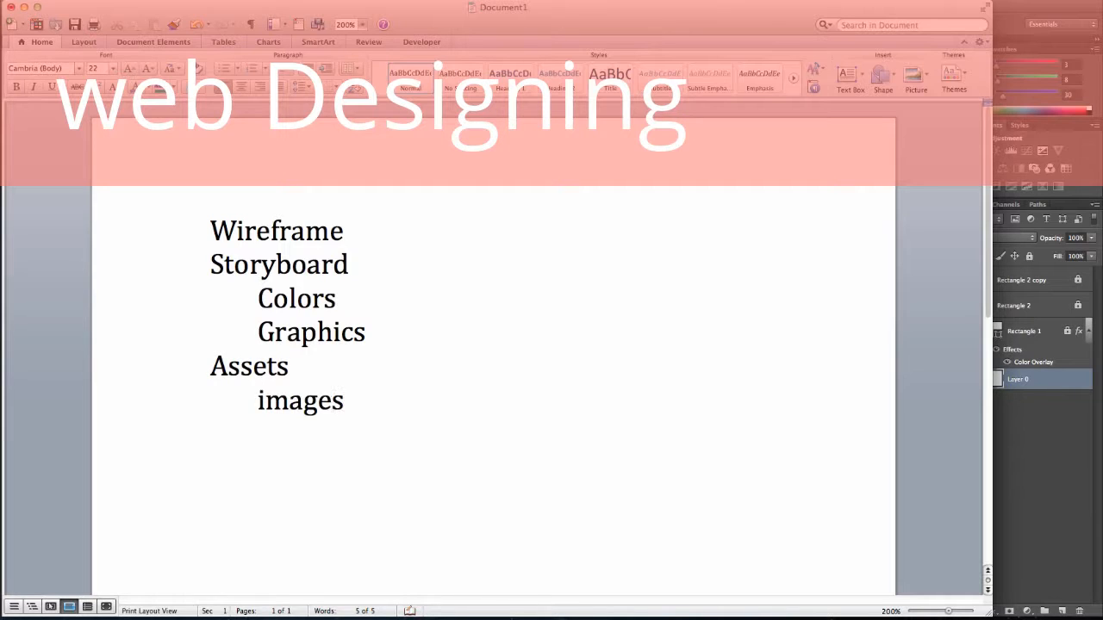
pyautogui.write('c')
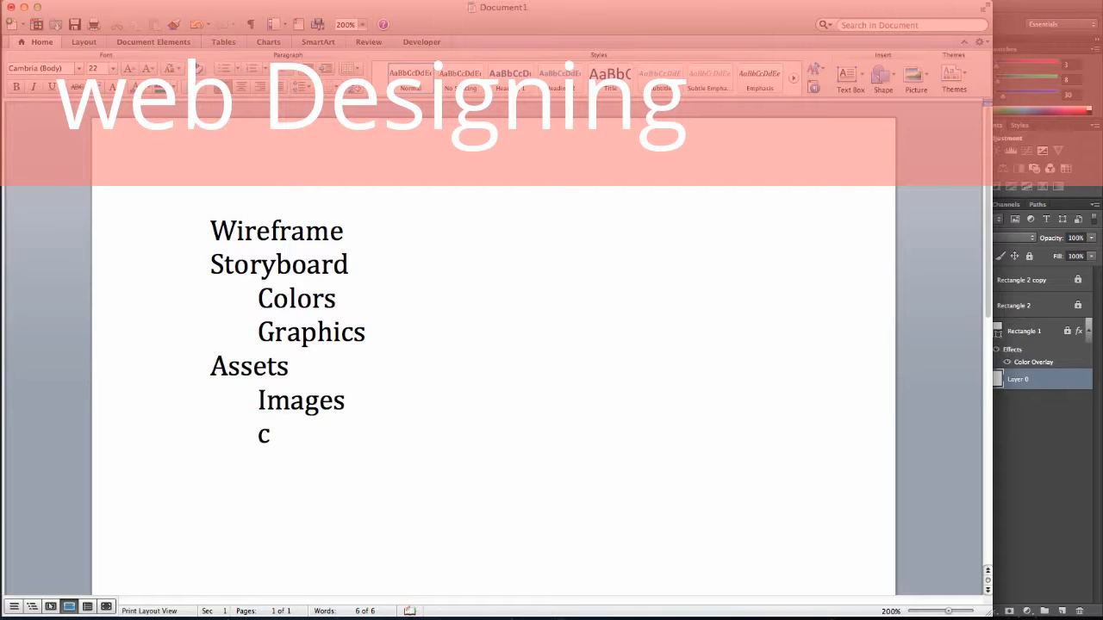
pyautogui.write('opy(text)')
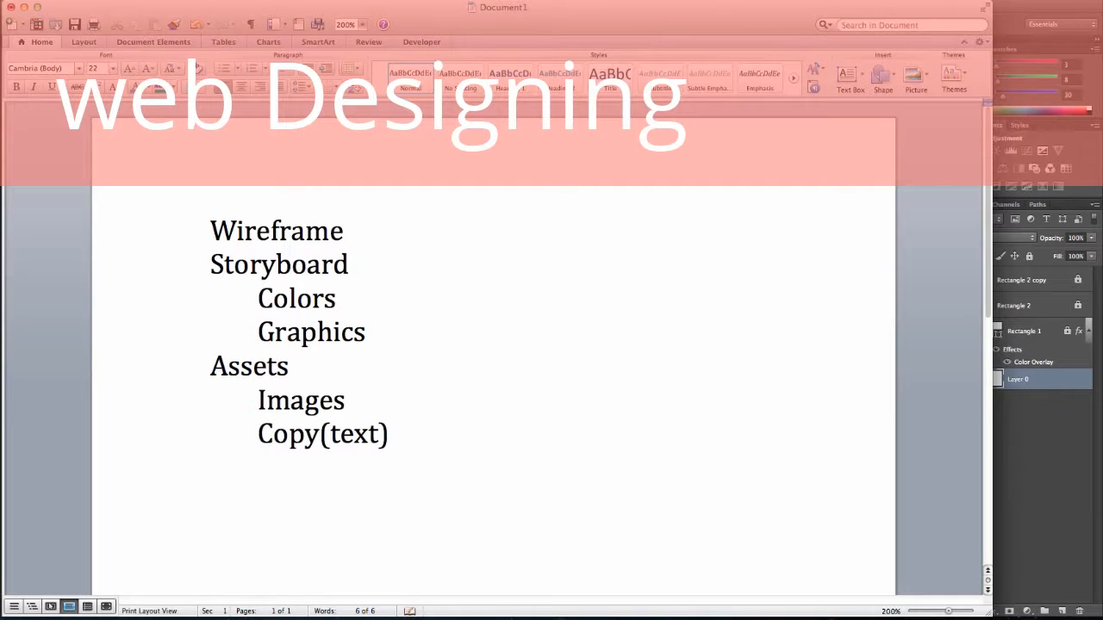
pyautogui.press('Return')
pyautogui.write('Create')
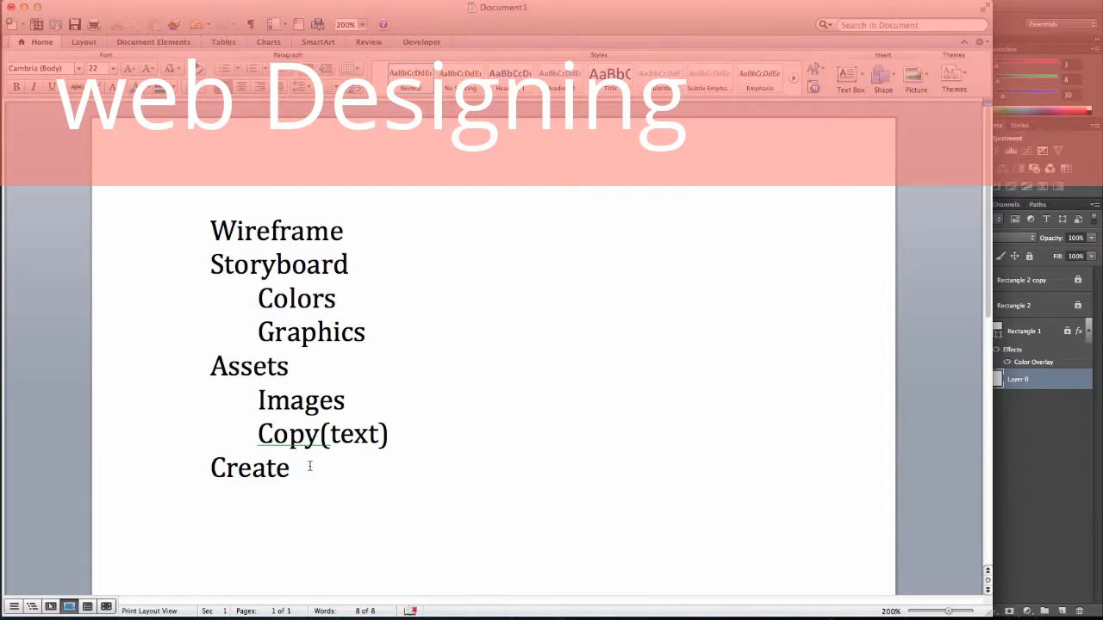
pyautogui.write('Page')
# - Switch to Photoshop and close the open widgets document
pyautogui.click(1043, 443)
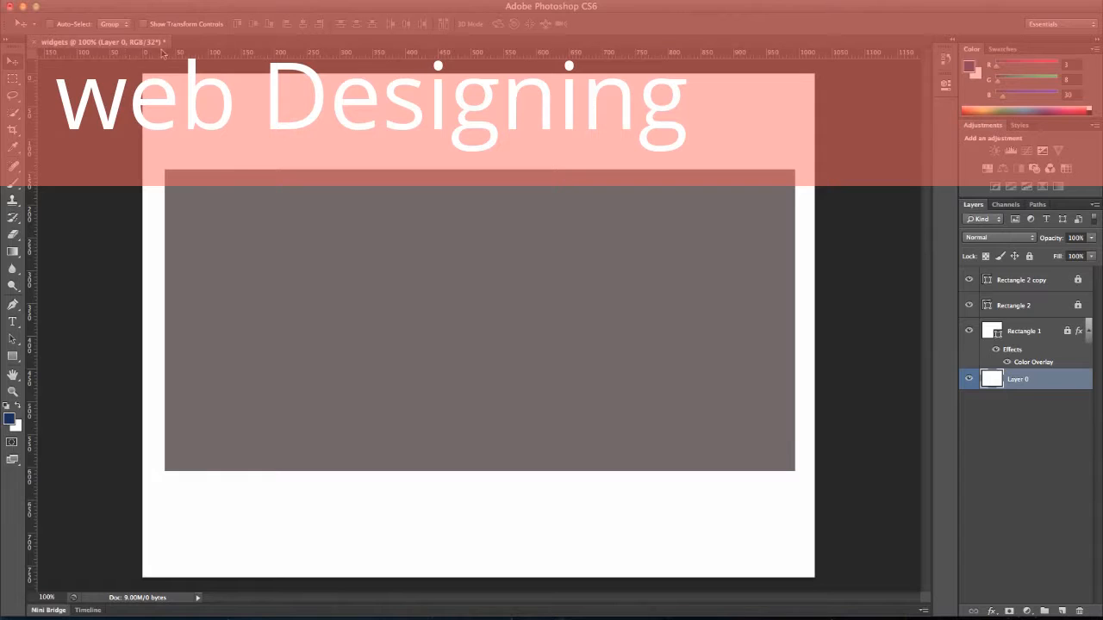
pyautogui.click(36, 43)
pyautogui.click(511, 211)
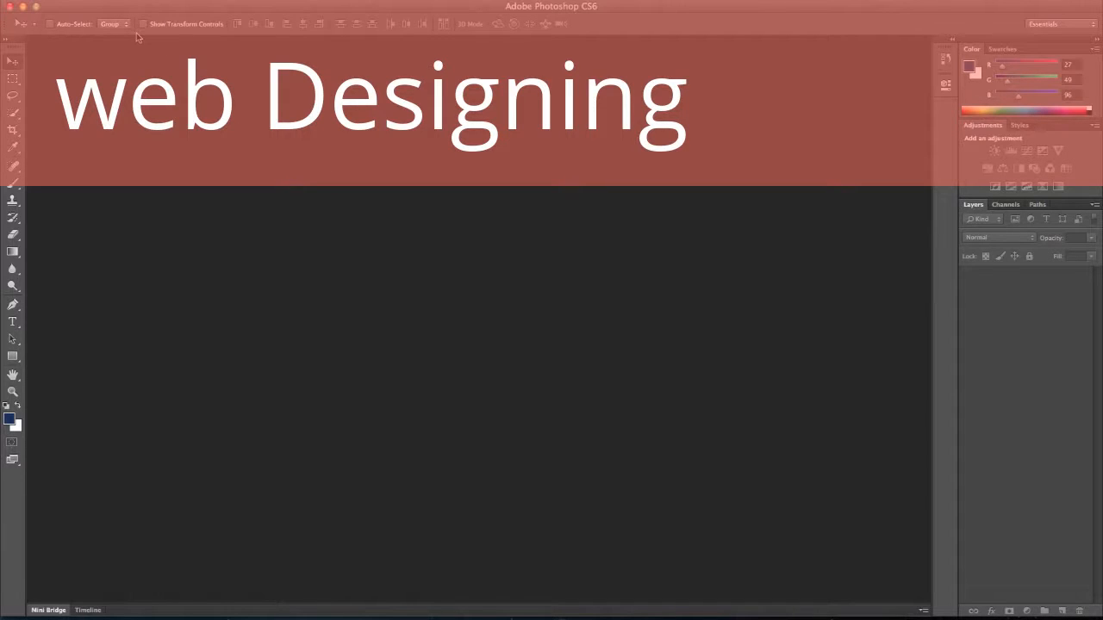
# - Create a new document named widgets, 1024 by 768 pixels at 72 pixels/inch, in 32-bit RGB Color with a white background
pyautogui.click(112, 0)
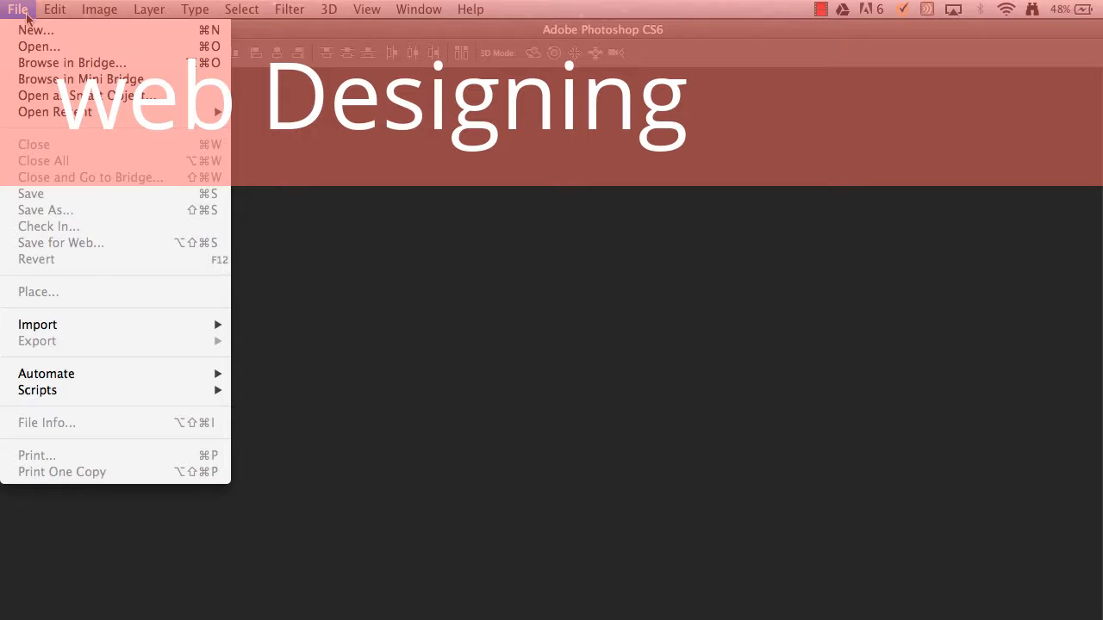
pyautogui.click(32, 31)
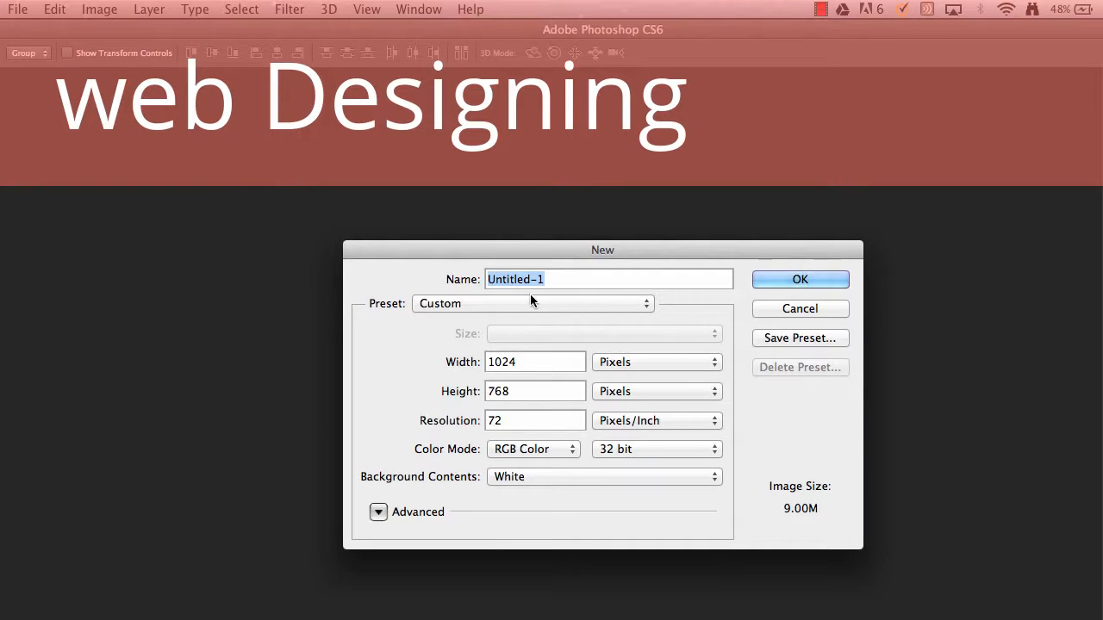
pyautogui.write('widgets')
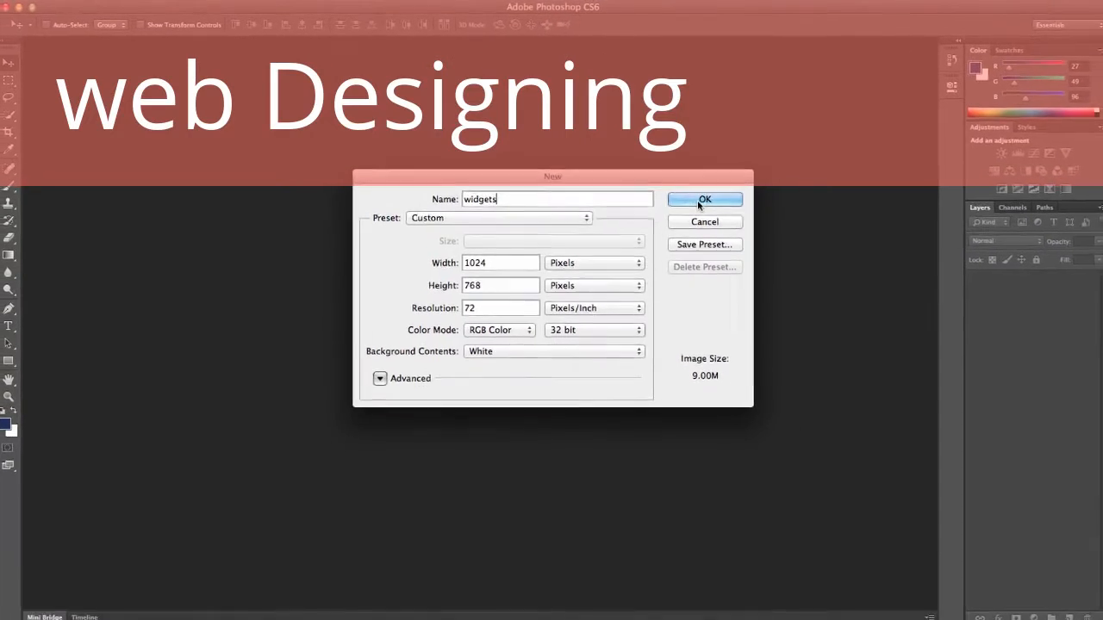
pyautogui.click(763, 258)
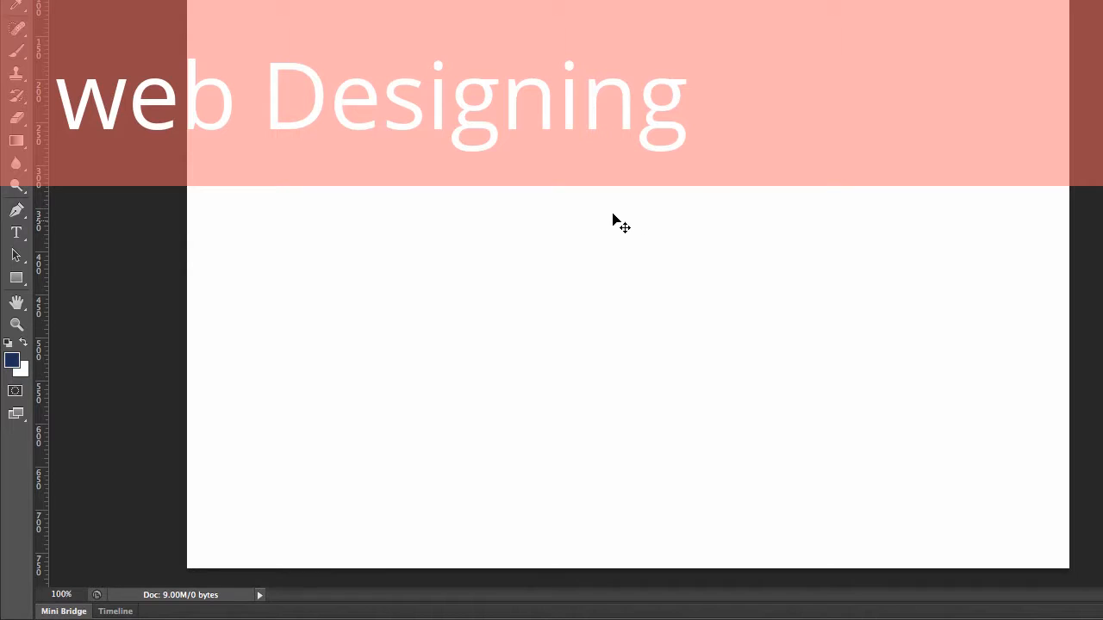
# - Set the foreground color to a dark grey, R 53, G 54, B 57
pyautogui.click(18, 364)
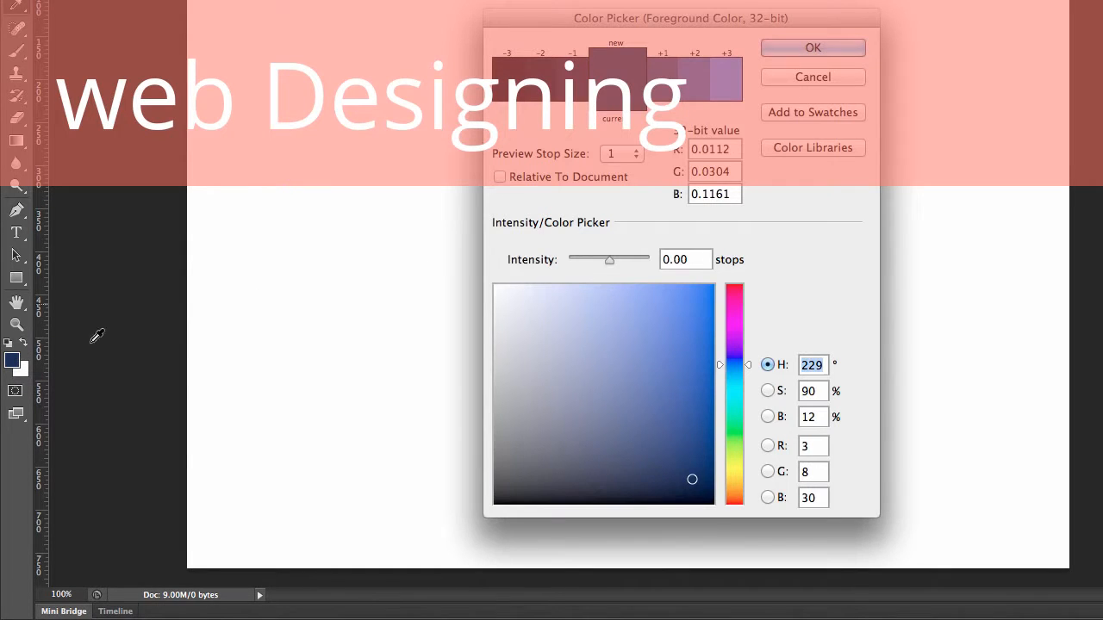
pyautogui.click(508, 456)
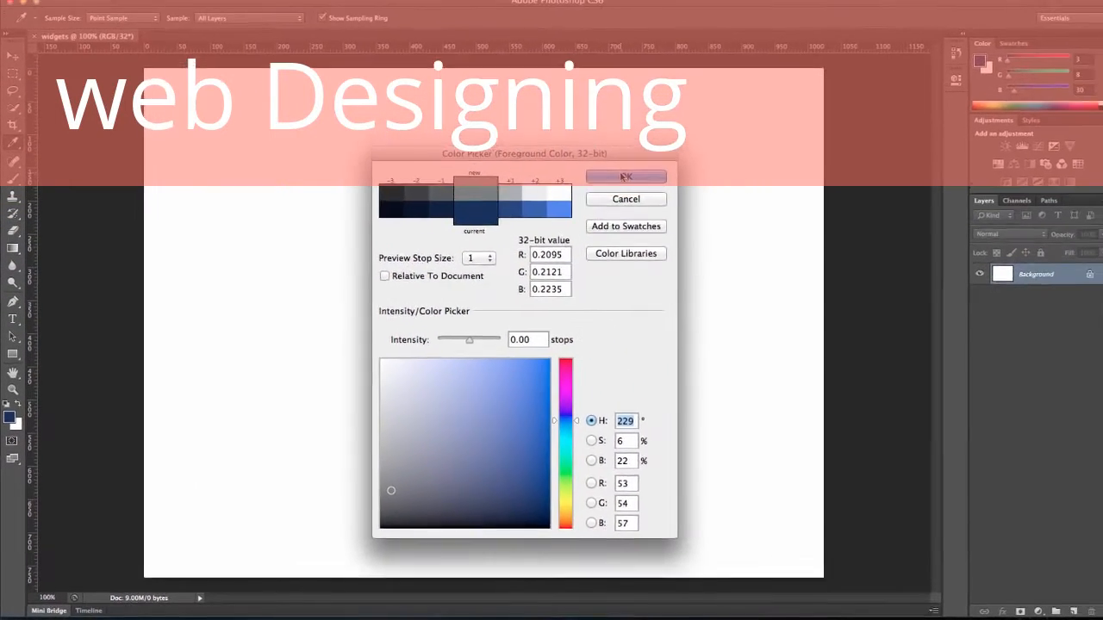
pyautogui.click(813, 47)
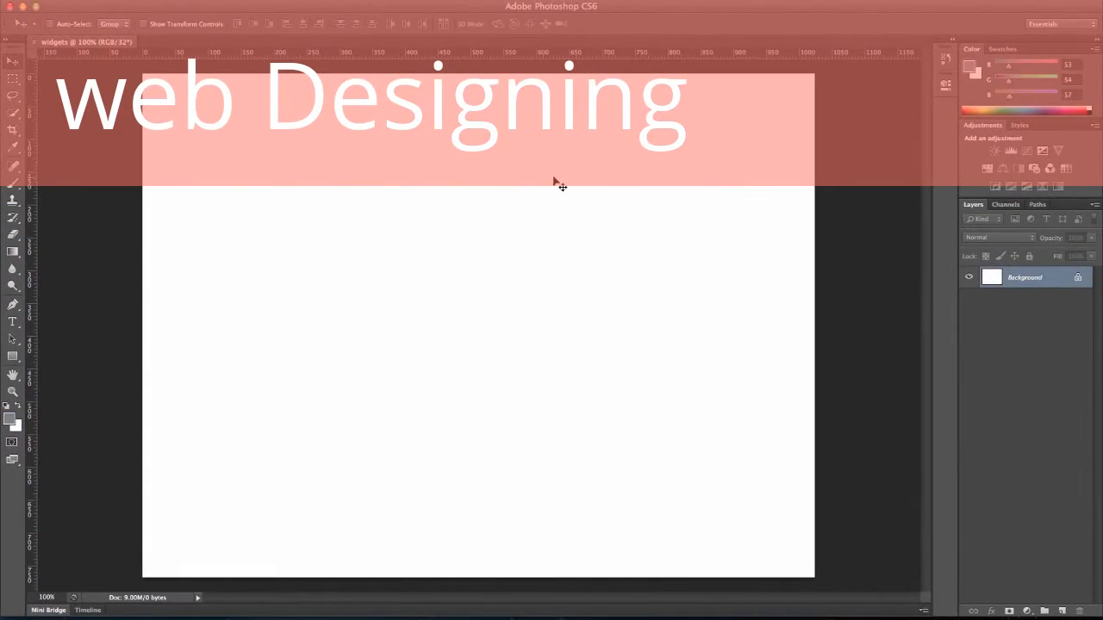
# - Create a grey rectangle shape with a width of 960 px and a height of 750 px
pyautogui.click(12, 356)
pyautogui.click(263, 254)
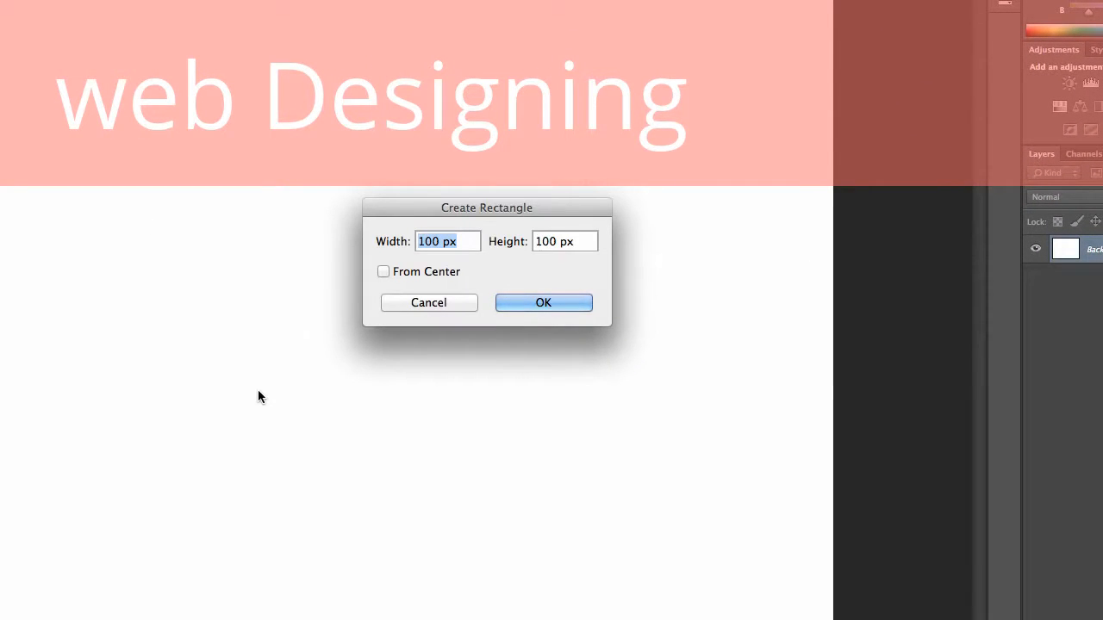
pyautogui.write('960')
pyautogui.press('Tab')
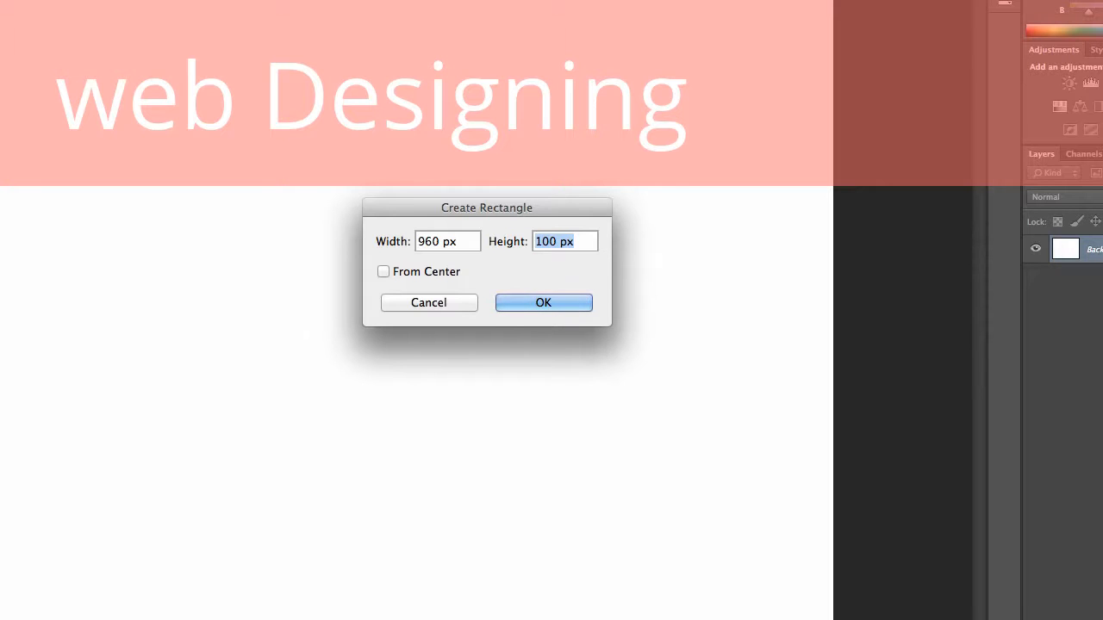
pyautogui.write('750')
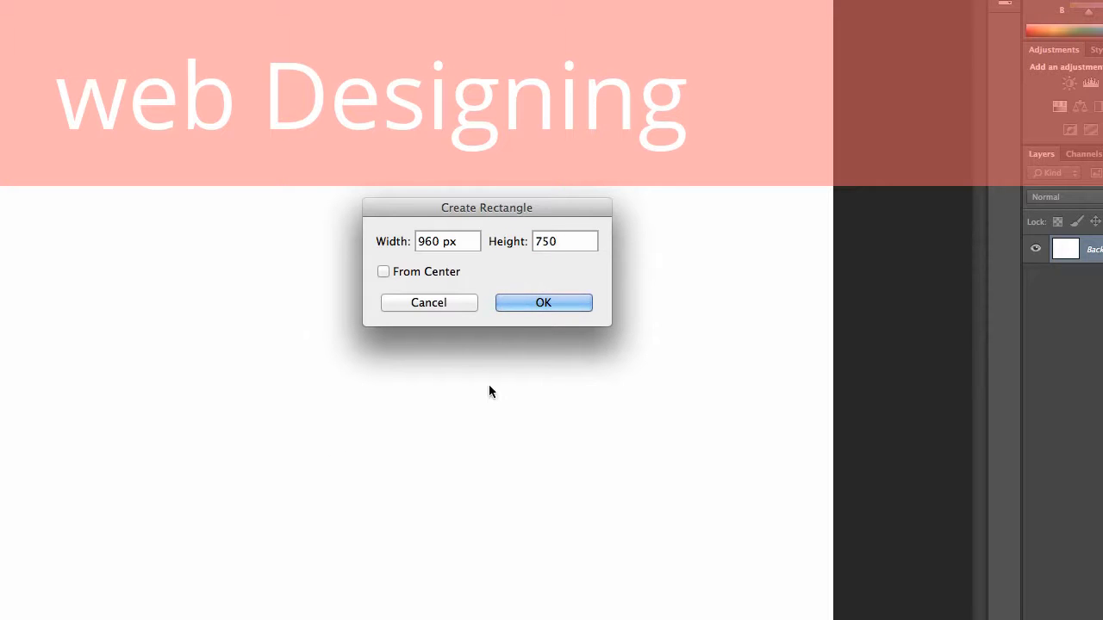
pyautogui.click(544, 302)
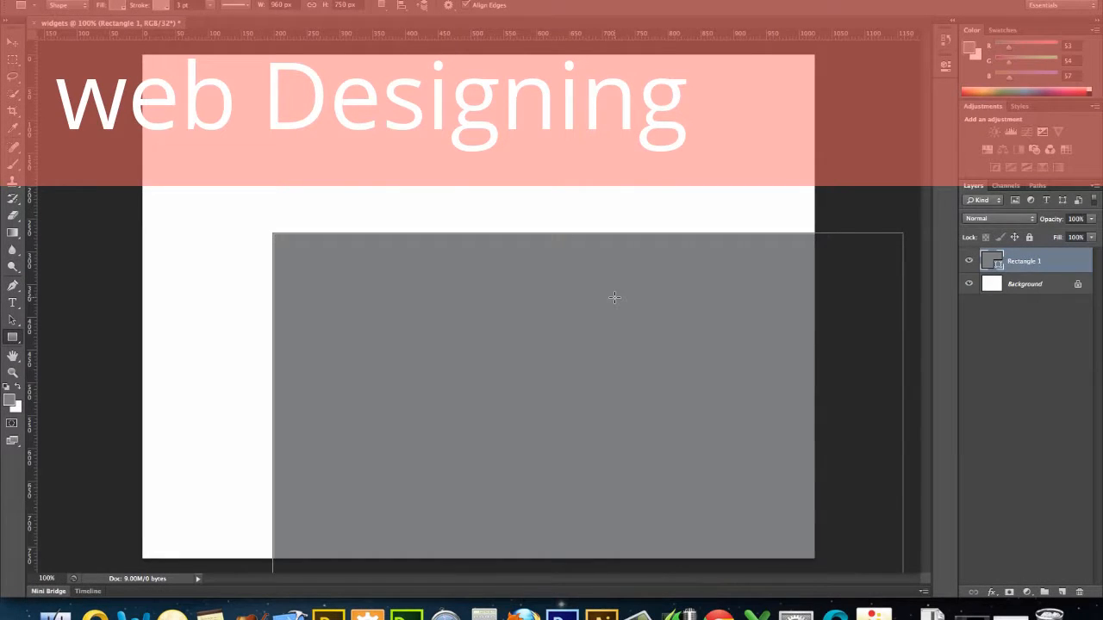
# - Move the grey rectangle fully onto the canvas, leaving narrow white margins above and below it
pyautogui.moveTo(615, 297); pyautogui.dragTo(564, 285)
pyautogui.press('super+z')
pyautogui.click(13, 43)
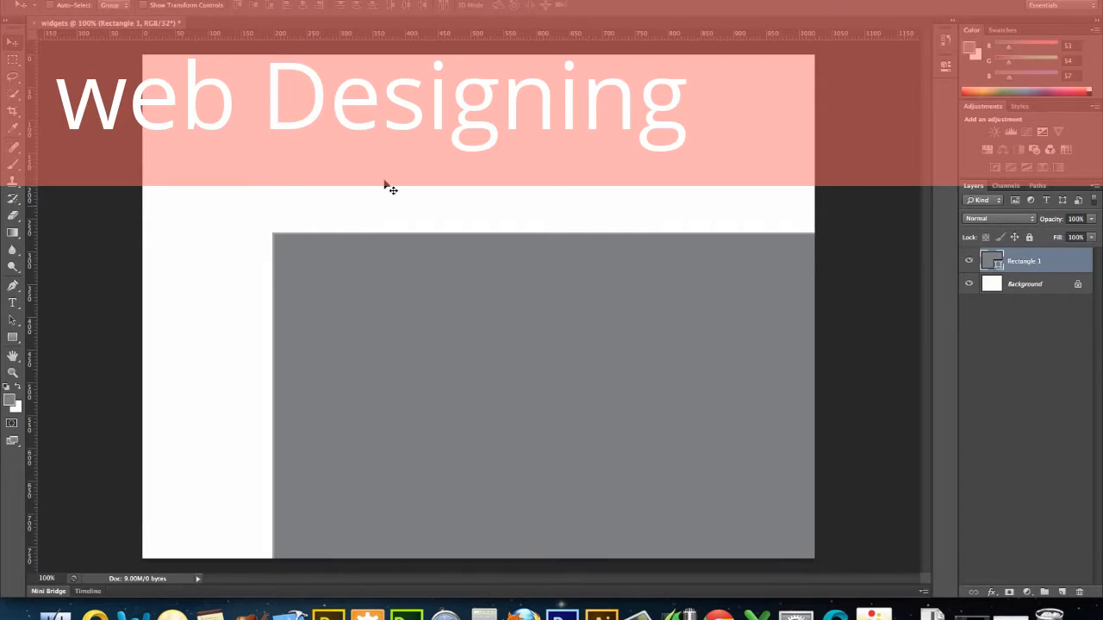
pyautogui.moveTo(558, 315); pyautogui.dragTo(454, 145)
pyautogui.press('Up')
pyautogui.press('Up')
pyautogui.press('Up')
pyautogui.press('Up')
pyautogui.press('Up')
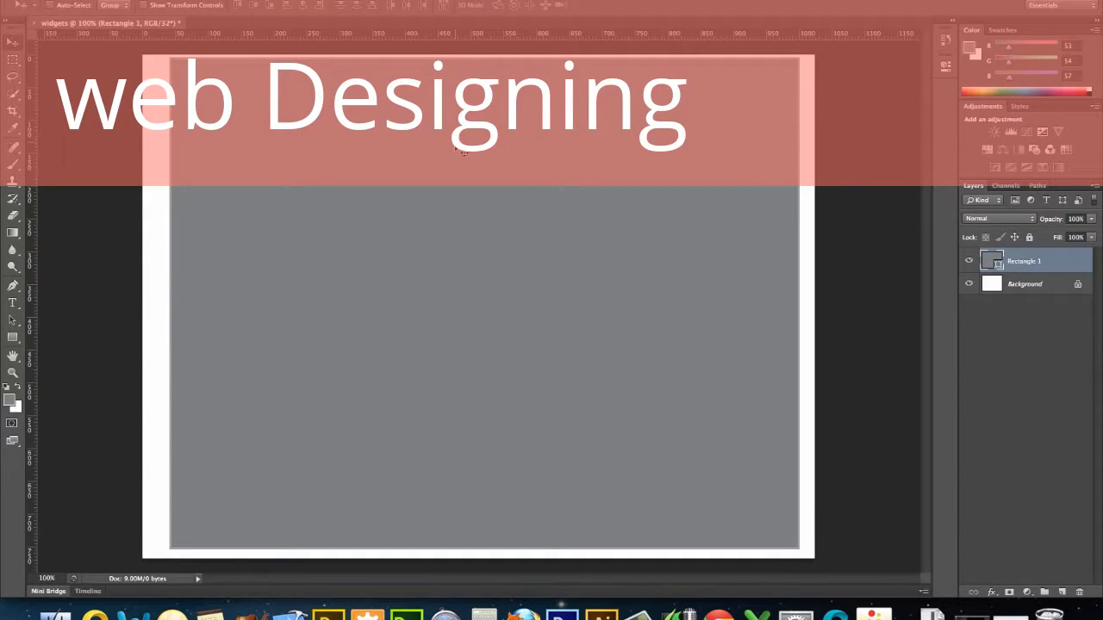
# - Nudge the grey rectangle horizontally until the white margins on both of its sides are about equal
pyautogui.press('Left')
pyautogui.press('Left')
pyautogui.press('Left')
pyautogui.press('Left')
pyautogui.press('Left')
pyautogui.press('Left')
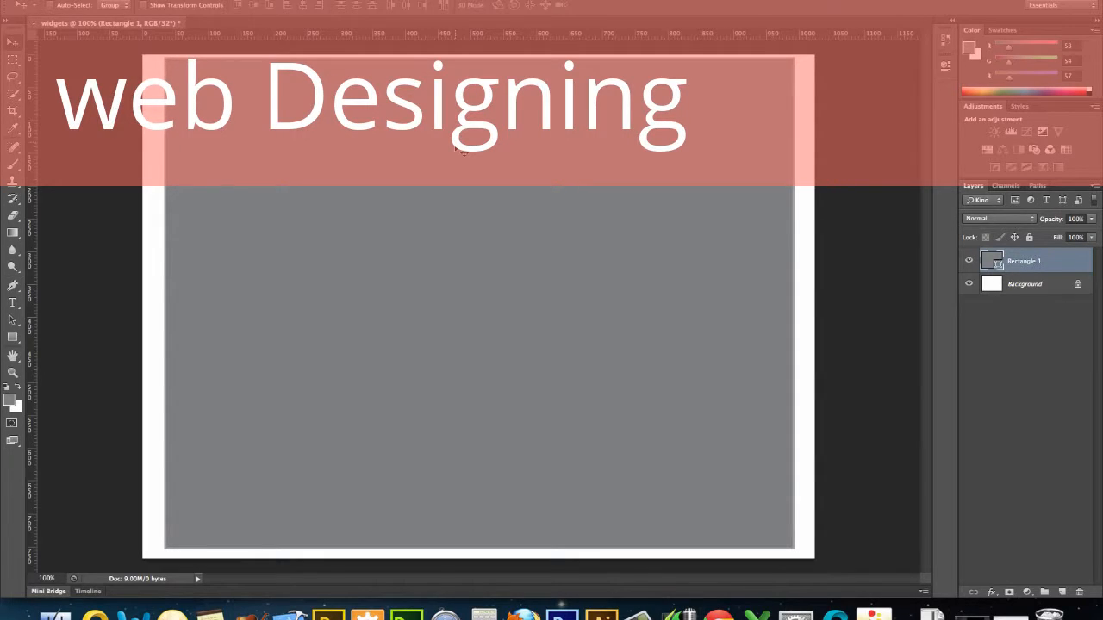
pyautogui.press('Left')
pyautogui.press('Right')
# - Rename the rectangle's layer to Container and lock the layer completely
pyautogui.doubleClick(1034, 262)
pyautogui.write('Container')
pyautogui.press('Return')
pyautogui.click(1029, 237)
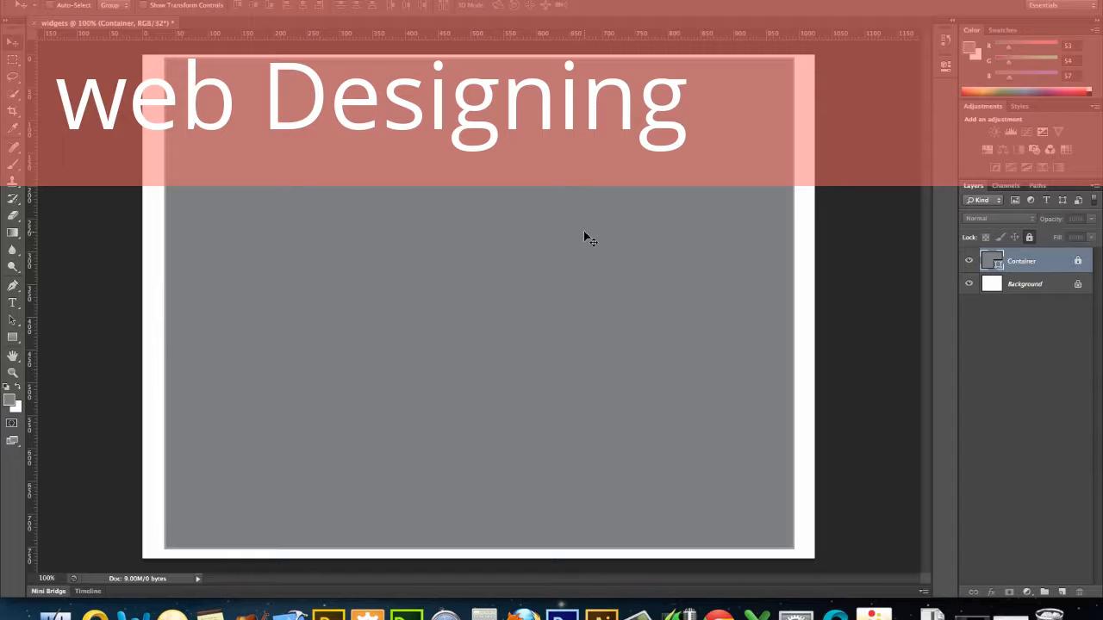
# - Lighten the foreground colour to white by setting its intensity to +3.00 stops
pyautogui.click(9, 399)
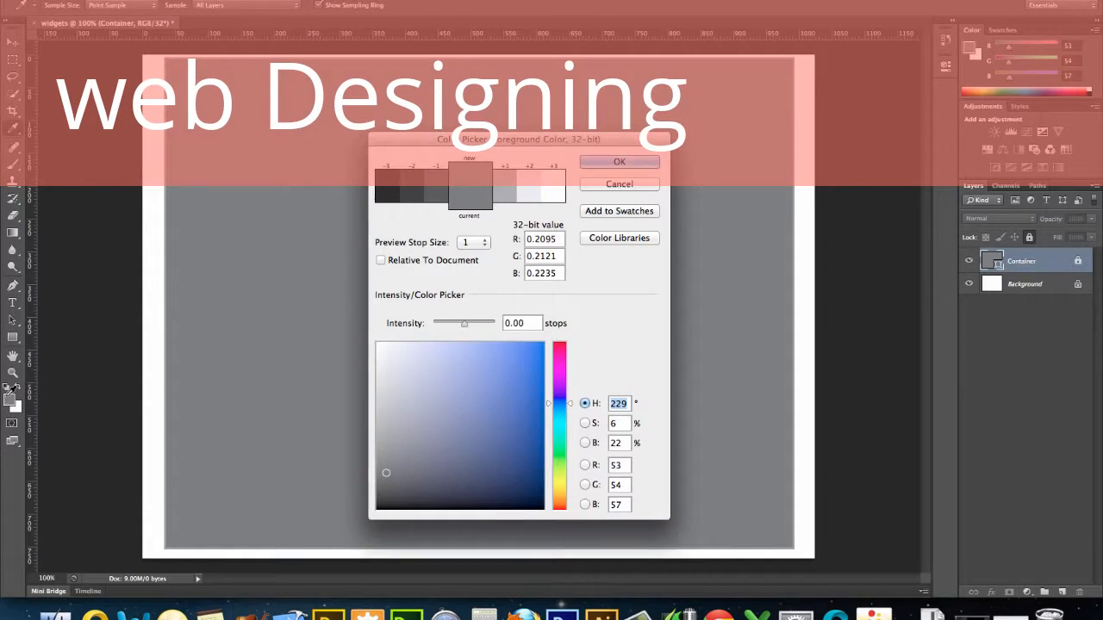
pyautogui.click(535, 184)
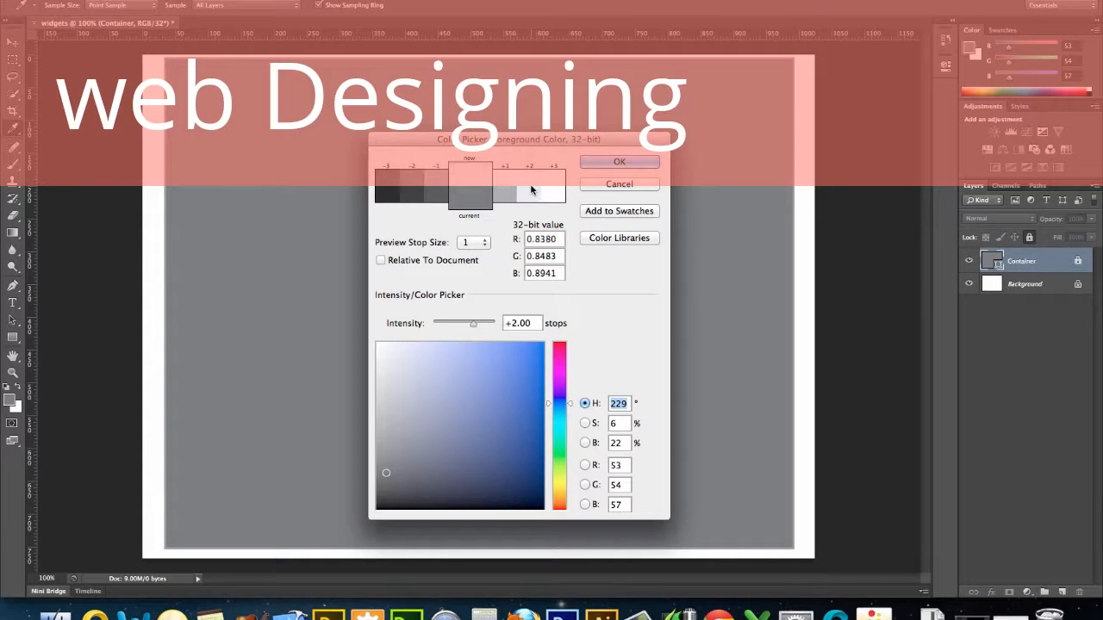
pyautogui.click(532, 182)
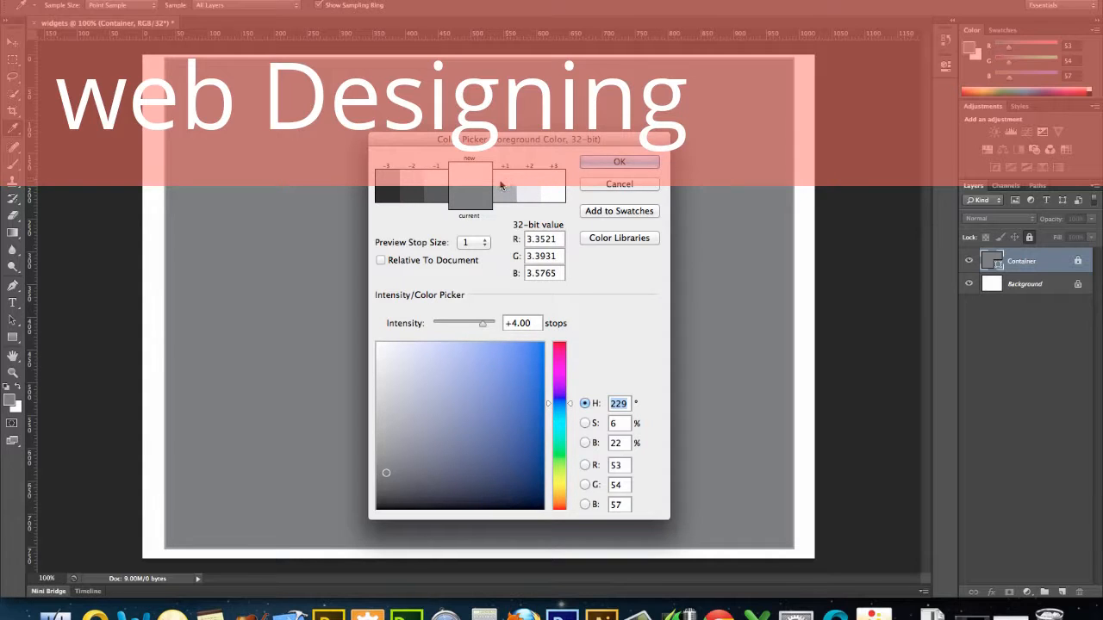
pyautogui.click(411, 185)
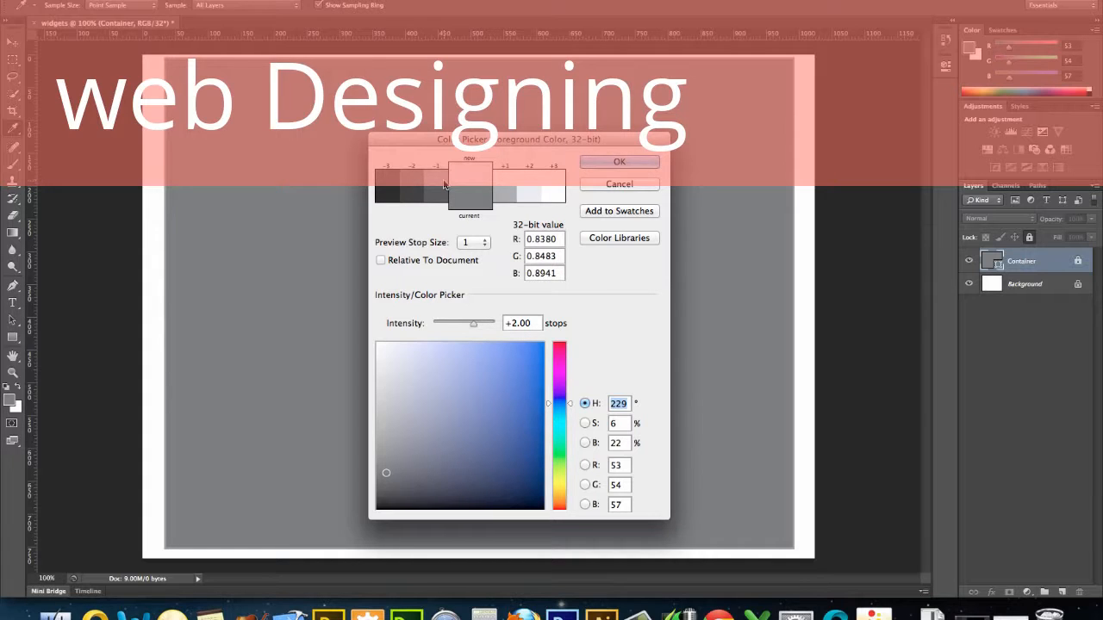
pyautogui.click(504, 185)
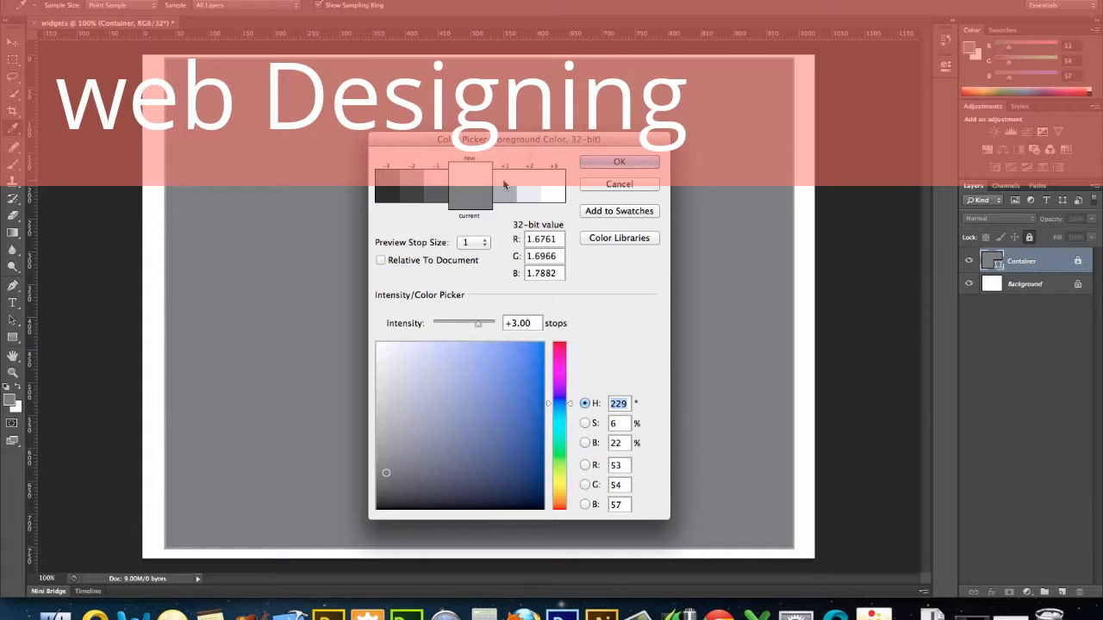
pyautogui.click(604, 165)
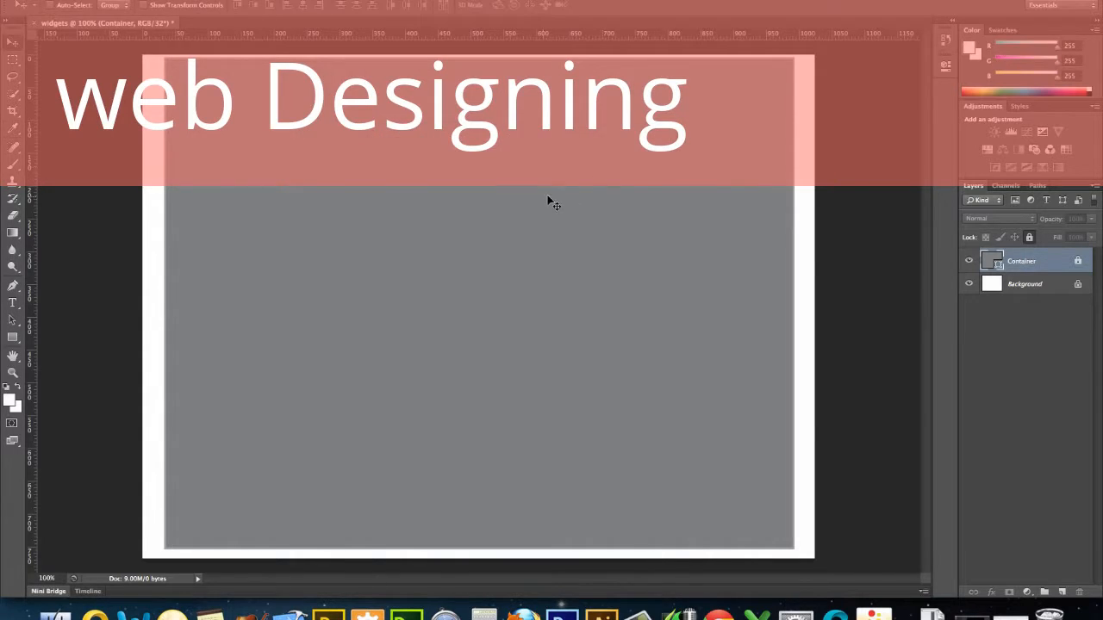
# - Create a rectangle shape with a width of 950 px and a height of 120 px
pyautogui.click(13, 339)
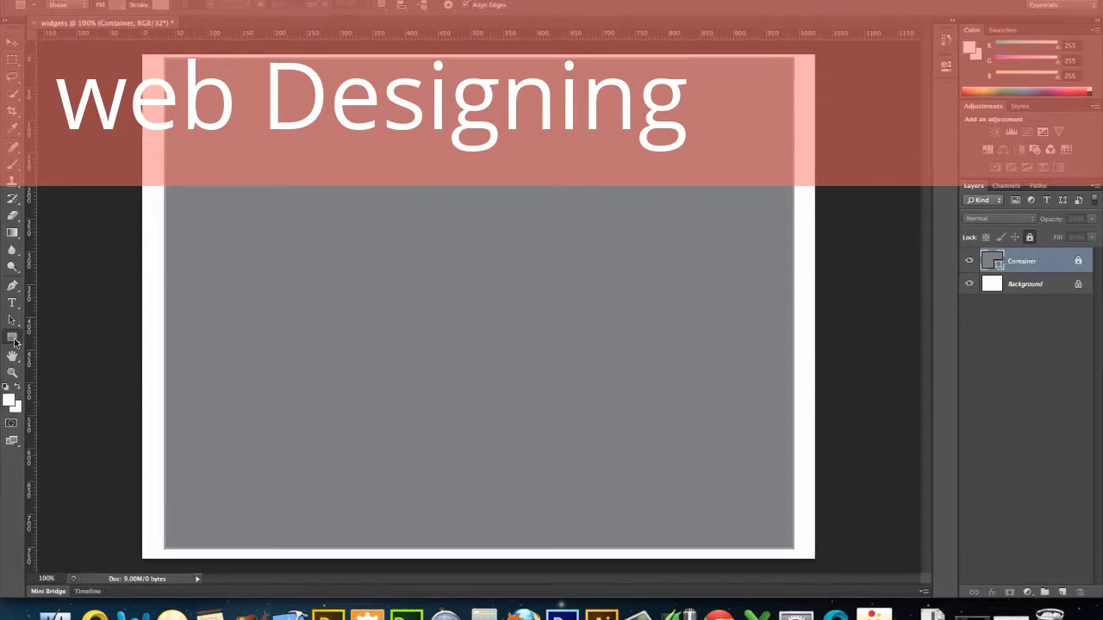
pyautogui.click(314, 171)
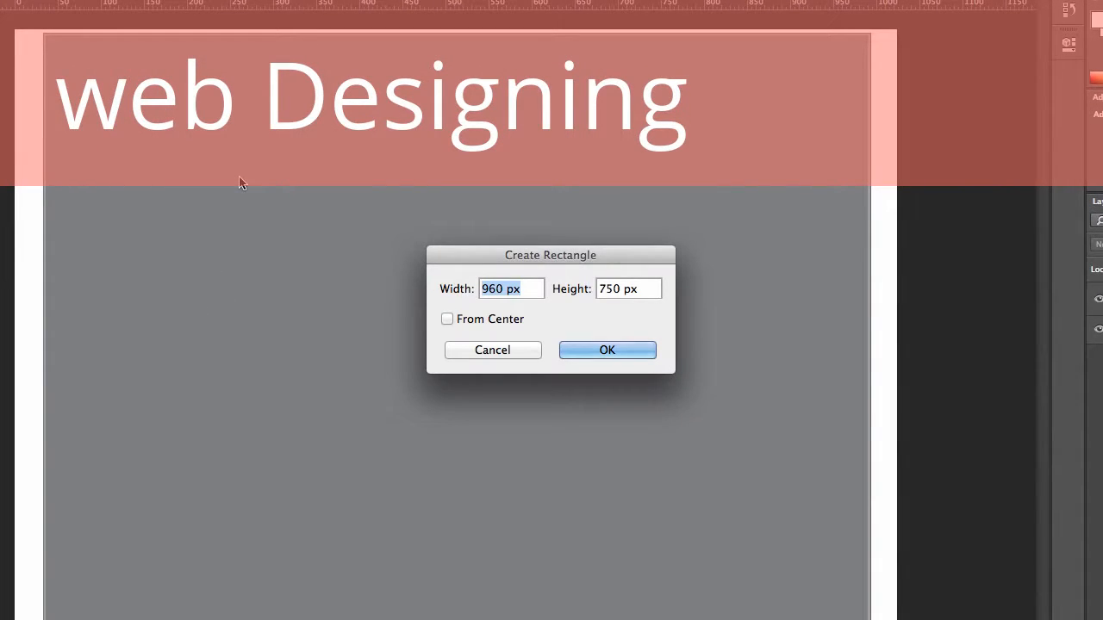
pyautogui.write('950')
pyautogui.press('Tab')
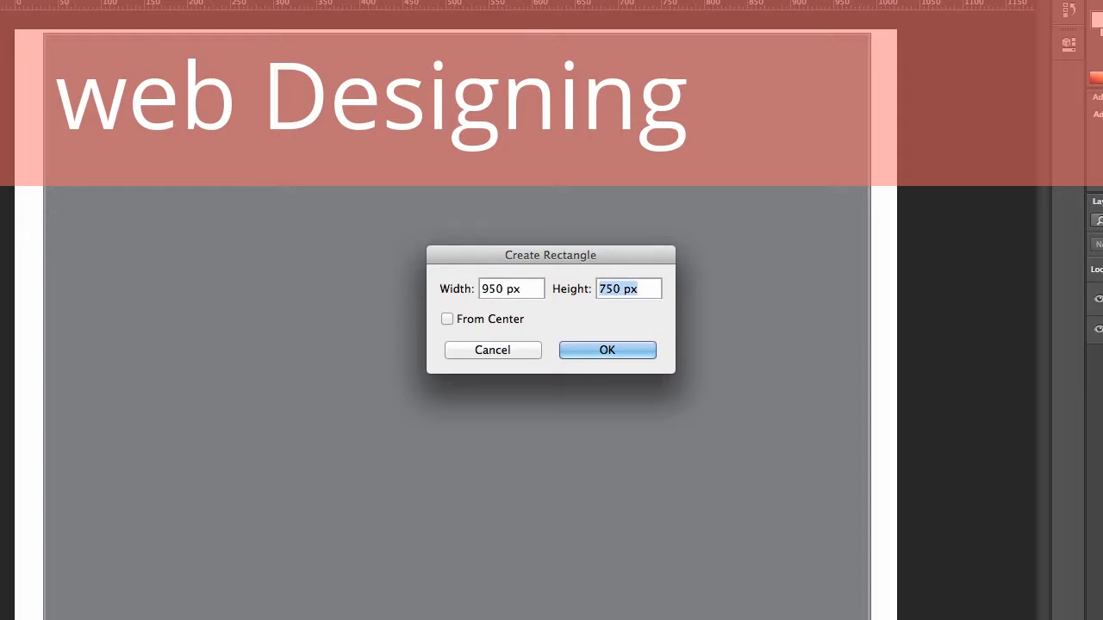
pyautogui.write('120')
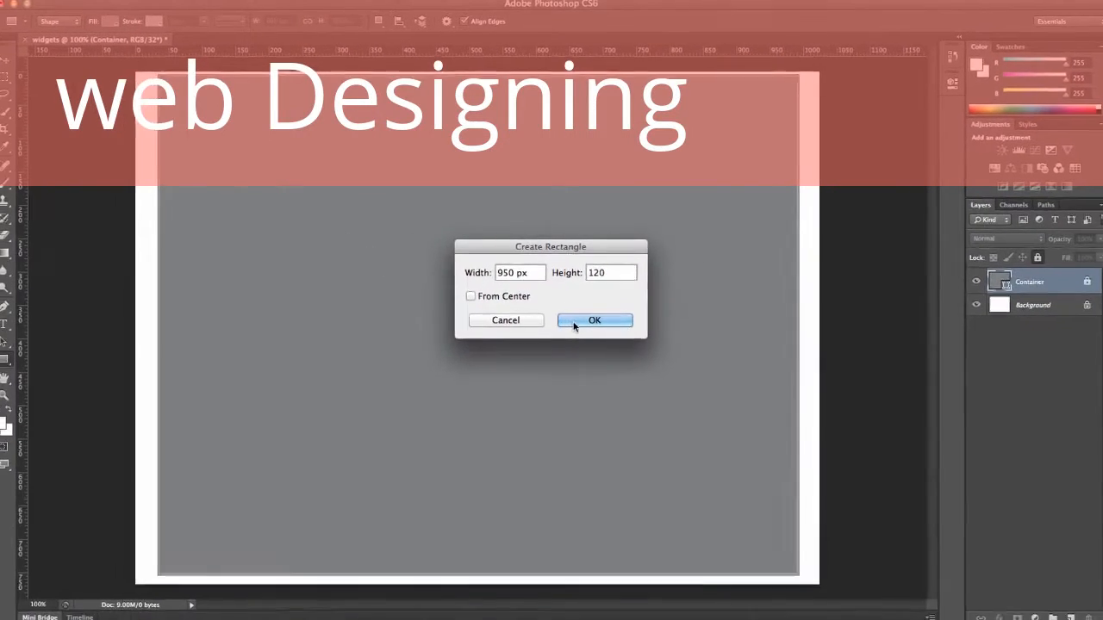
pyautogui.click(574, 323)
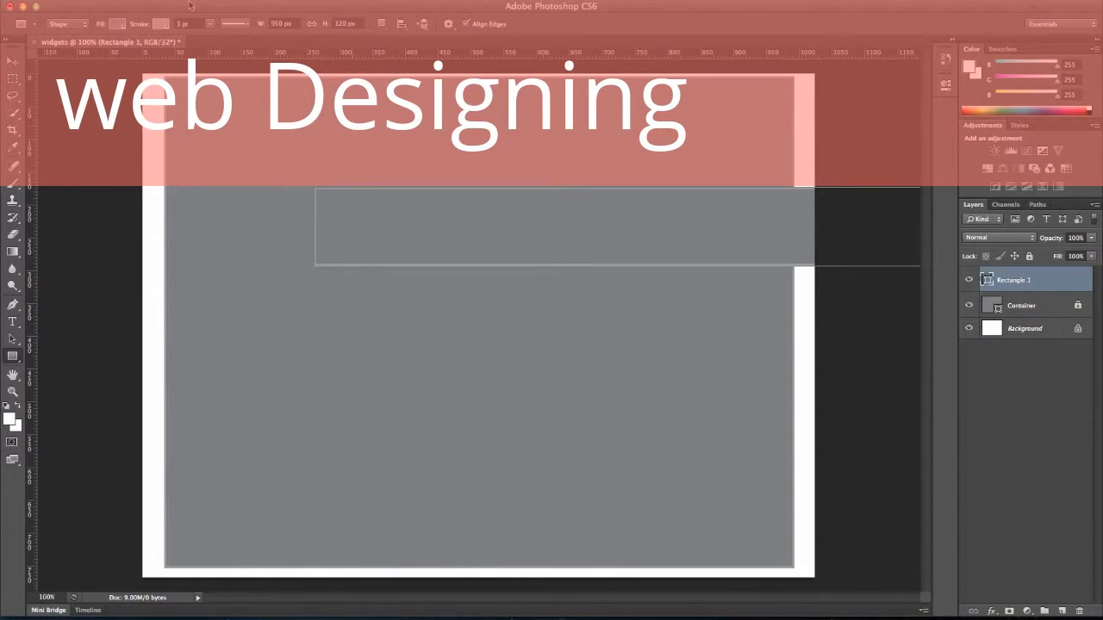
# - Fill the new rectangle with light grey and move it just inside the container's top edge, centred horizontally
pyautogui.click(121, 23)
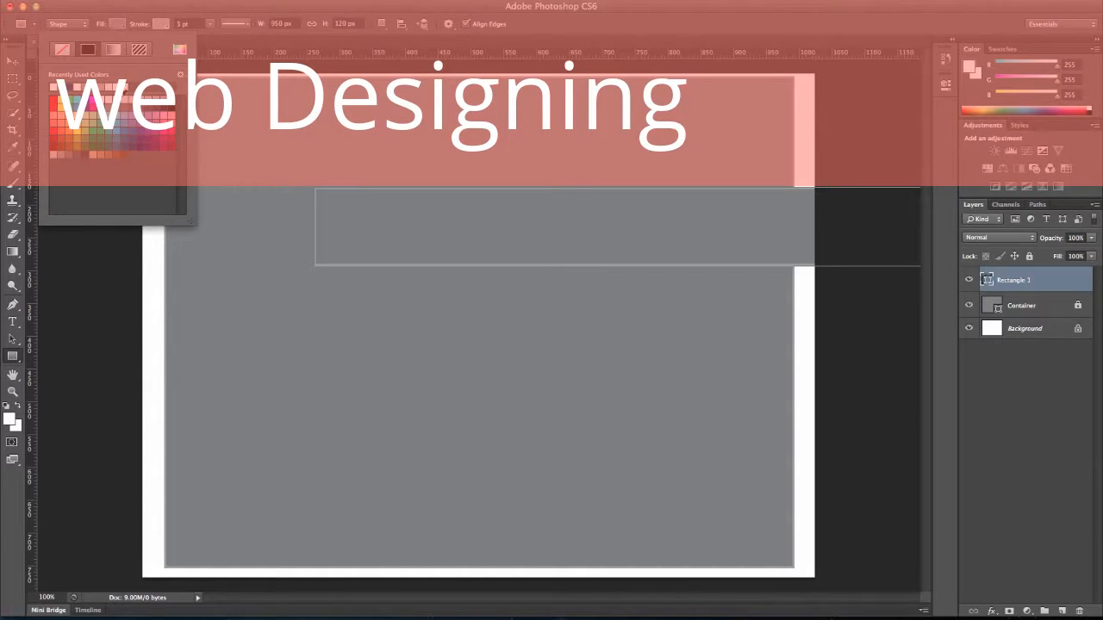
pyautogui.click(76, 87)
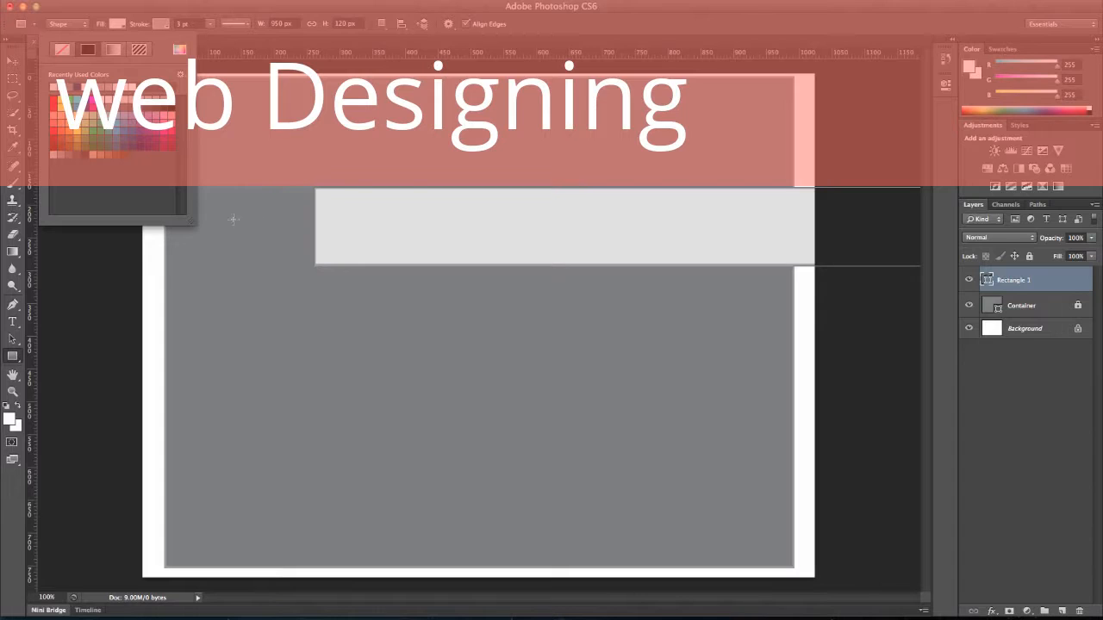
pyautogui.click(12, 66)
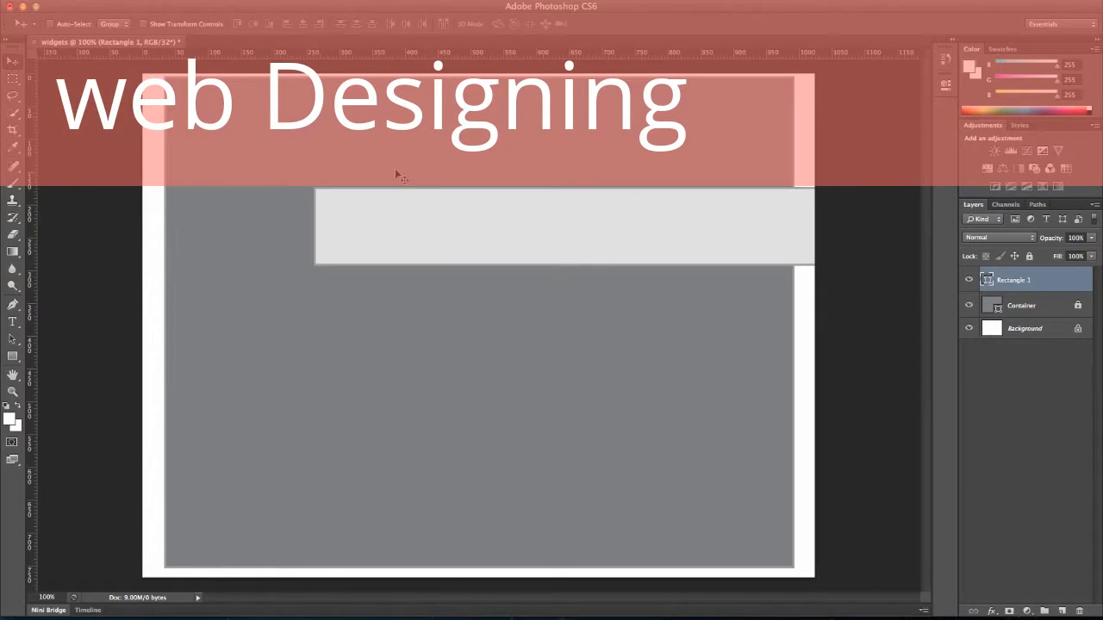
pyautogui.moveTo(406, 215); pyautogui.dragTo(256, 102)
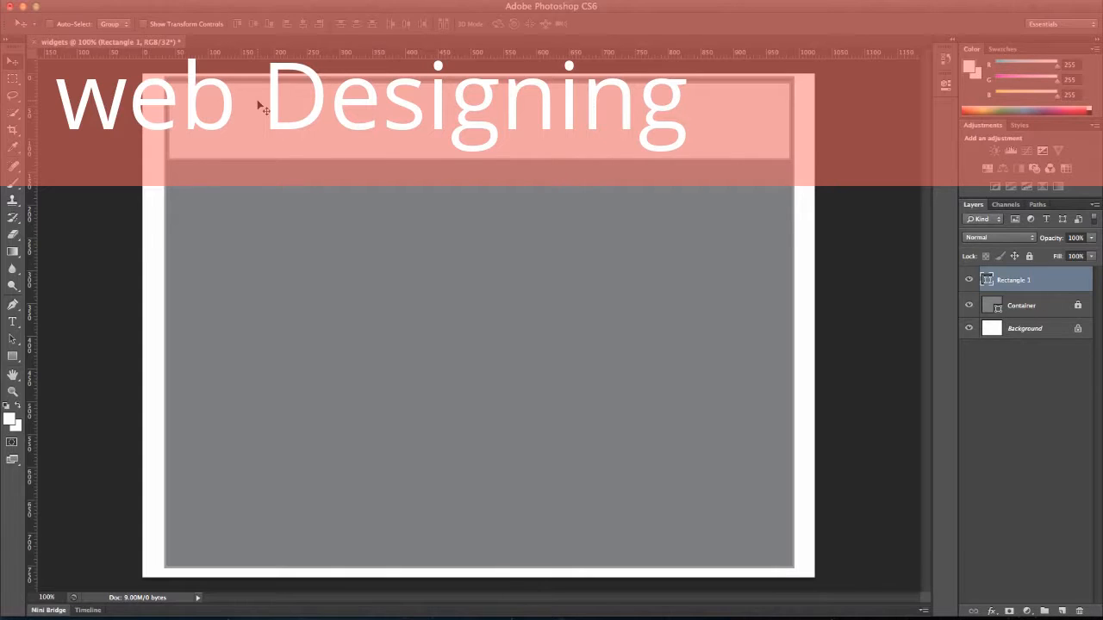
# - Rename the light grey rectangle's layer to Header and lock the layer completely
pyautogui.doubleClick(1019, 281)
pyautogui.write('Header')
pyautogui.press('Return')
pyautogui.click(1030, 258)
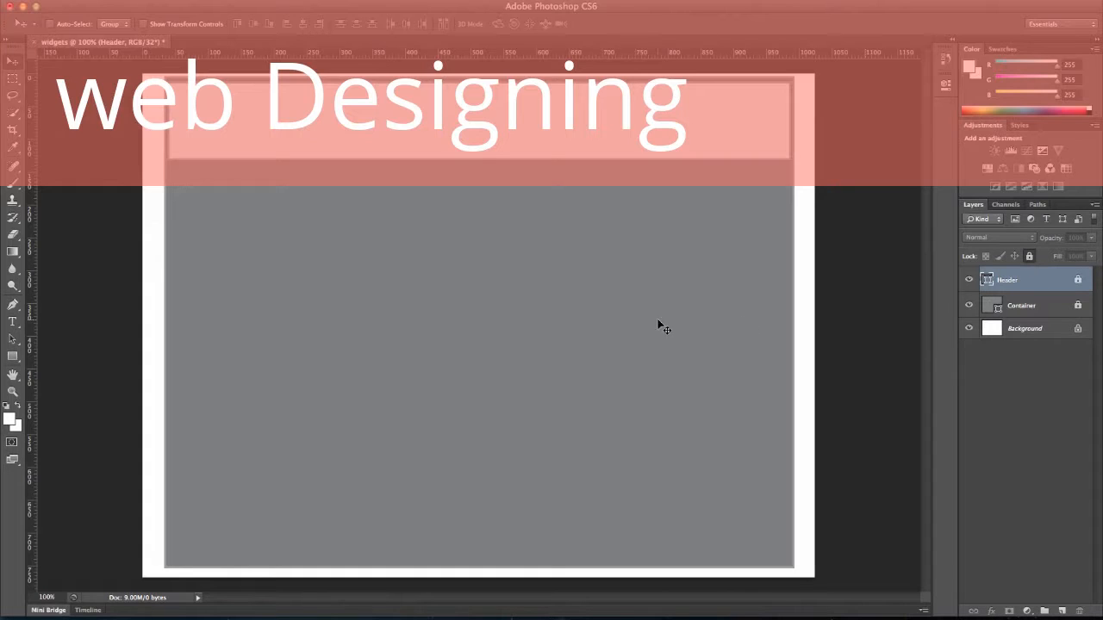
# - Create another light grey rectangle with a width of 950 px and a height of 90 px
pyautogui.click(12, 356)
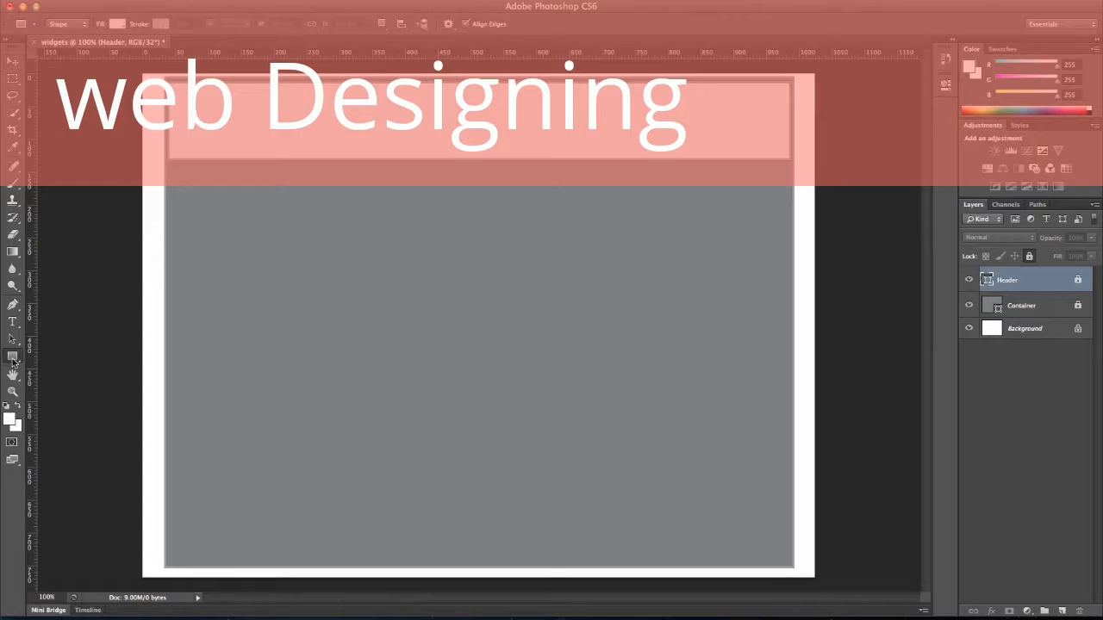
pyautogui.click(291, 403)
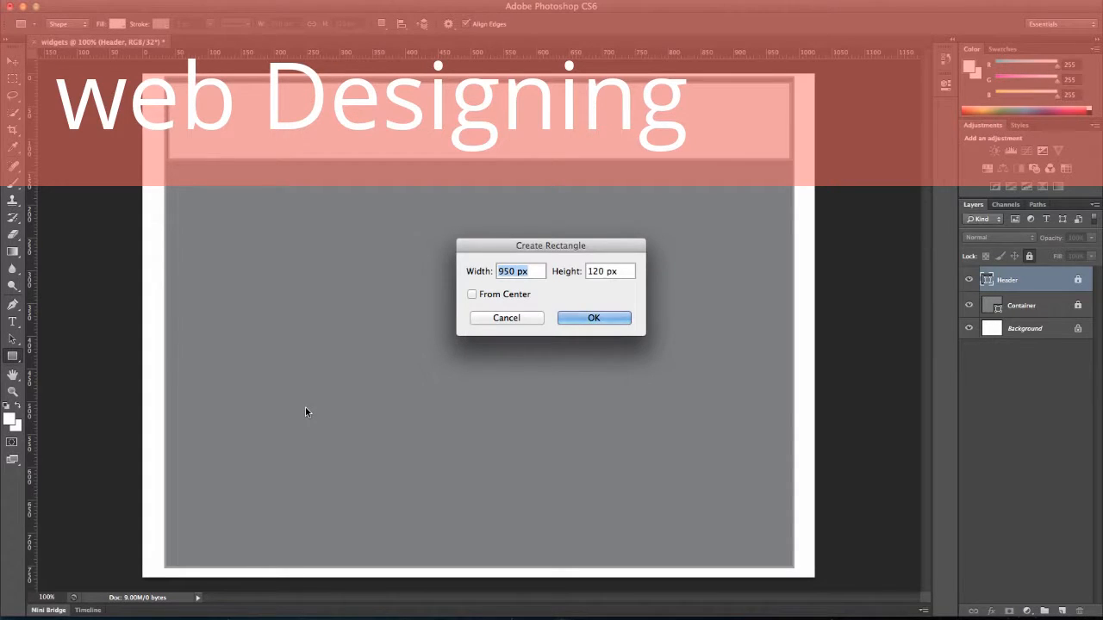
pyautogui.press('Tab')
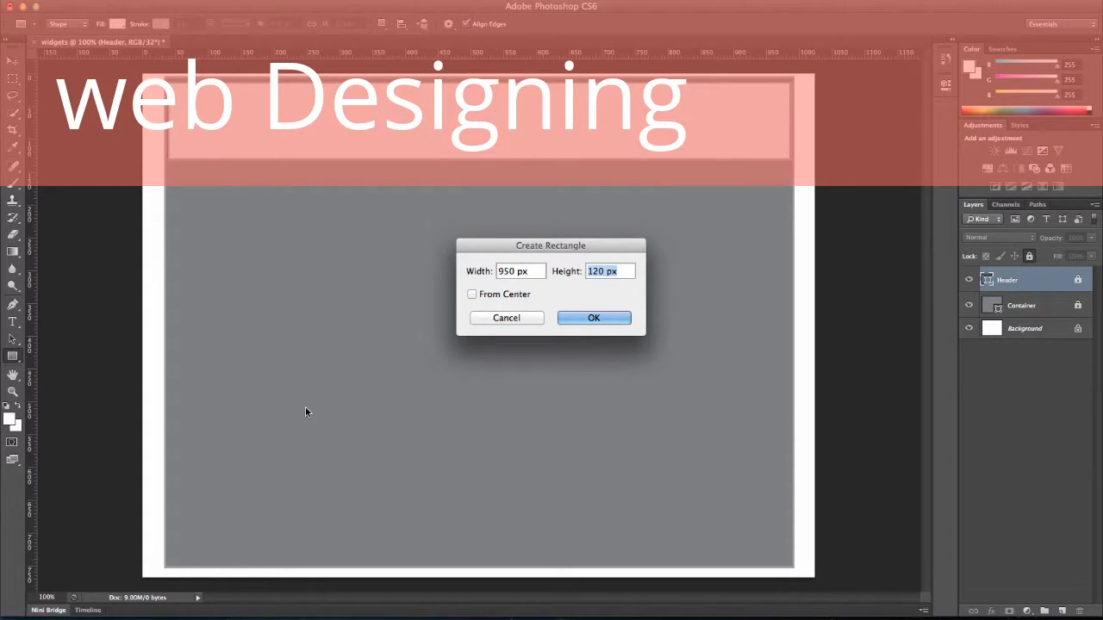
pyautogui.write('90')
pyautogui.click(582, 316)
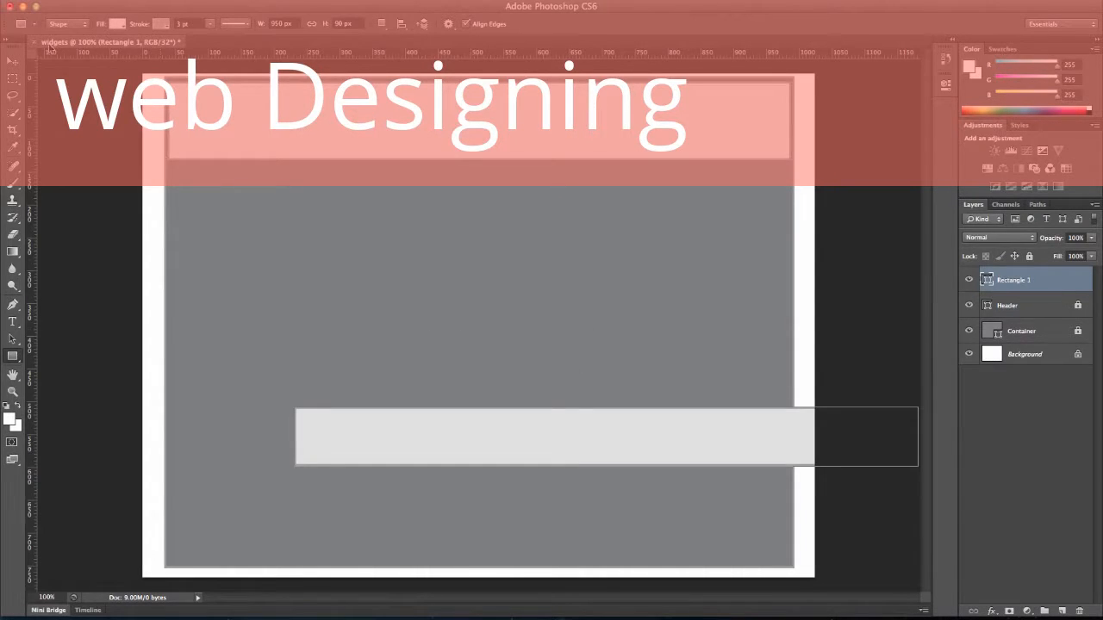
# - Move the 90 px high rectangle to the lower part of the container and align it horizontally with the header
pyautogui.click(12, 61)
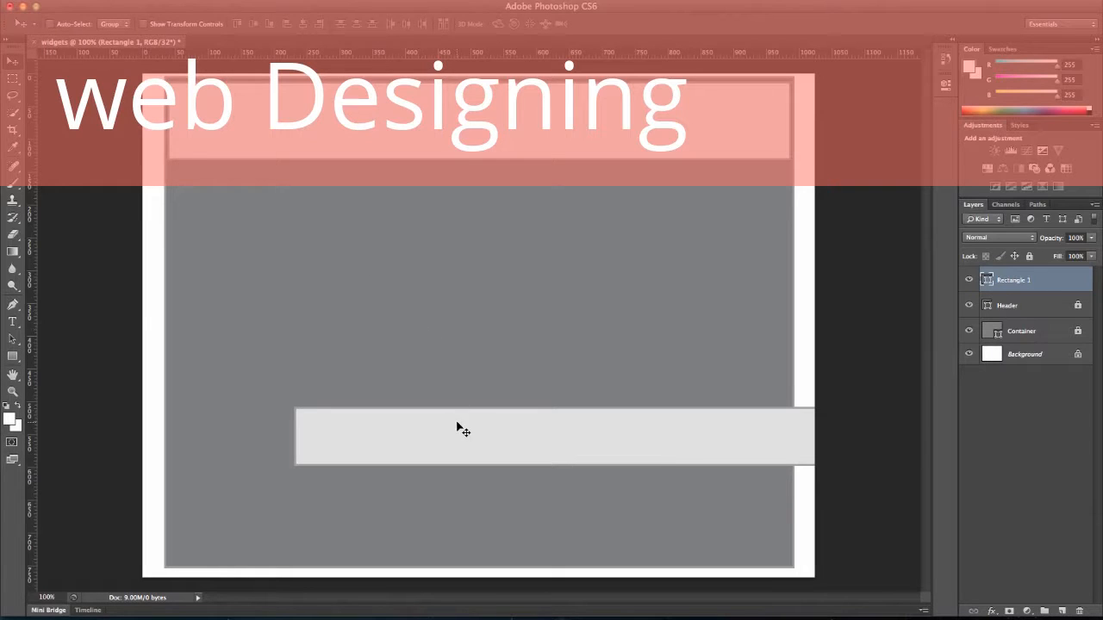
pyautogui.moveTo(456, 423); pyautogui.dragTo(339, 510)
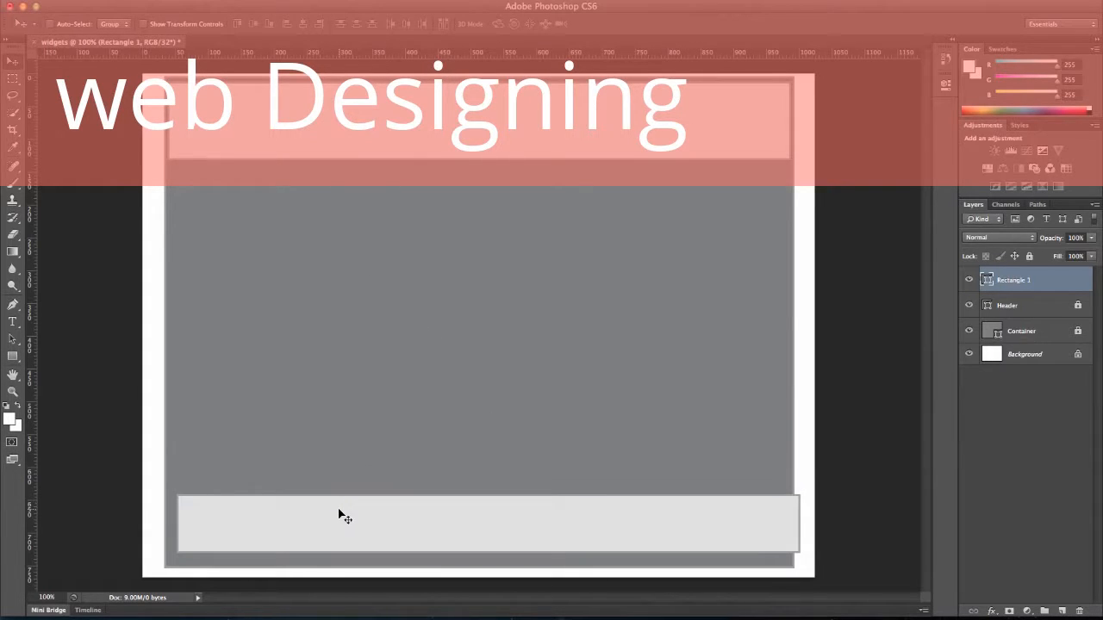
pyautogui.press('Left')
pyautogui.press('Left')
pyautogui.press('Left')
pyautogui.press('Left')
pyautogui.press('Left')
pyautogui.press('Left')
pyautogui.press('Left')
pyautogui.press('Left')
pyautogui.press('Left')
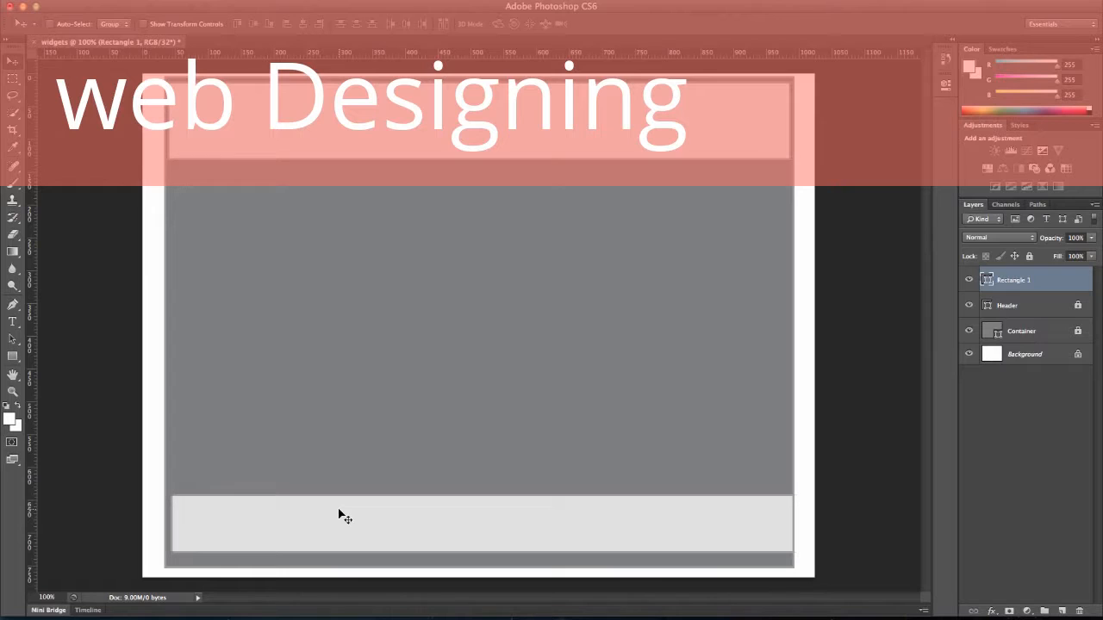
pyautogui.press('Left')
pyautogui.press('Left')
pyautogui.press('Left')
pyautogui.press('Left')
# - Nudge the lower rectangle down until only a narrow margin separates it from the container's bottom edge
pyautogui.press('Down')
pyautogui.press('Down')
pyautogui.press('Down')
pyautogui.press('Down')
pyautogui.press('Down')
pyautogui.press('Down')
pyautogui.press('Down')
pyautogui.press('Down')
pyautogui.press('Down')
pyautogui.press('Down')
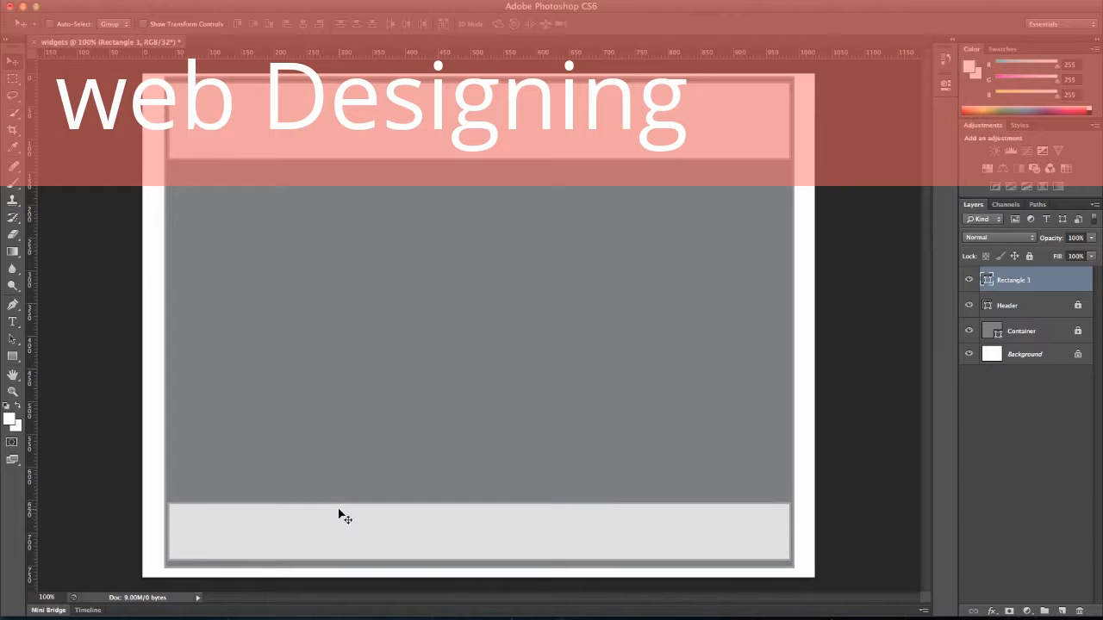
pyautogui.press('Down')
pyautogui.press('Down')
pyautogui.press('Down')
pyautogui.press('Down')
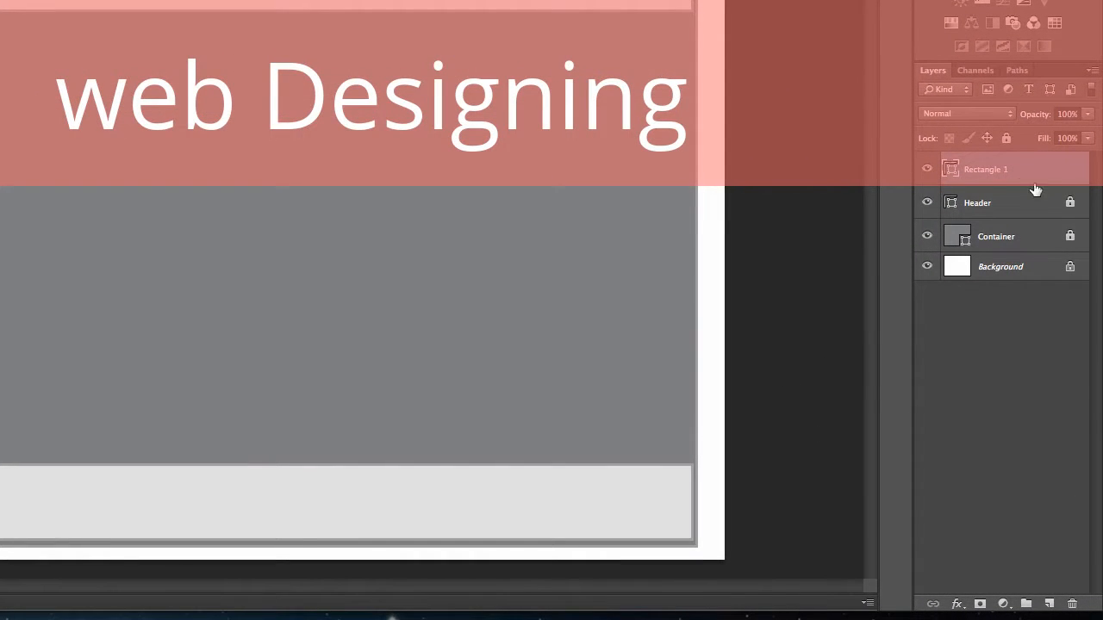
# - Rename the lower rectangle's layer to footer and nudge the bar slightly closer to the container's bottom edge
pyautogui.doubleClick(995, 169)
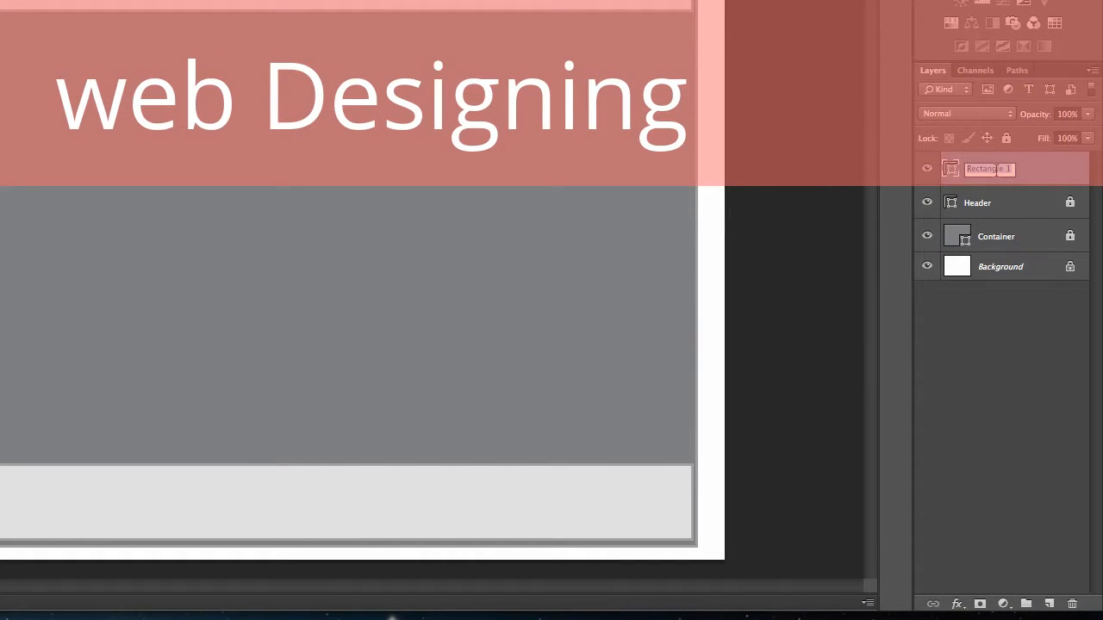
pyautogui.press('BackSpace')
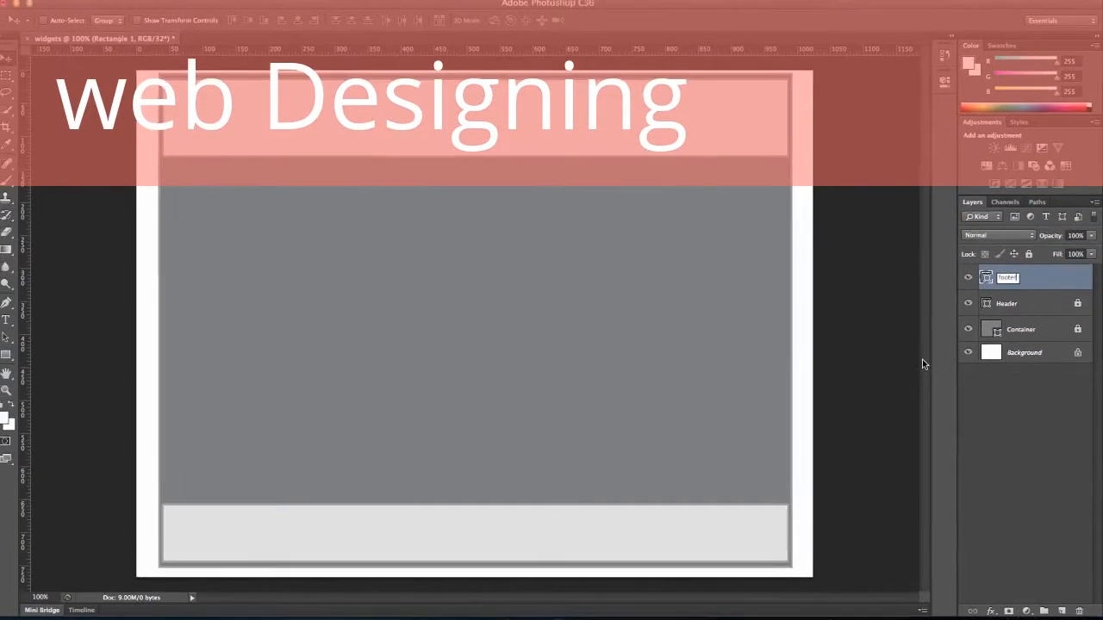
pyautogui.press('Return')
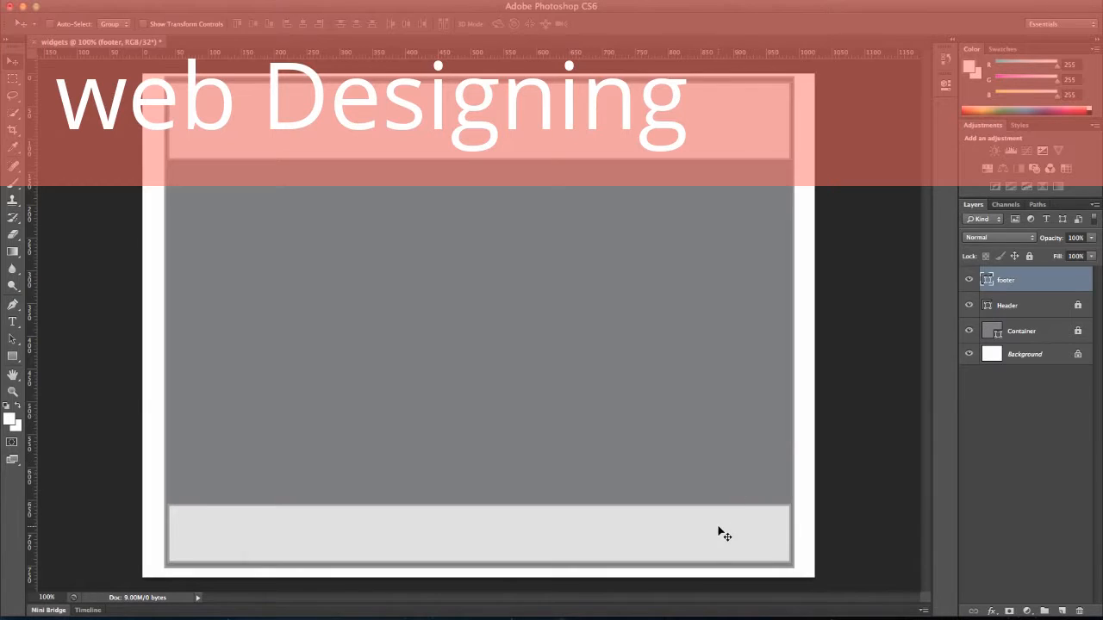
pyautogui.press('Down')
pyautogui.press('Down')
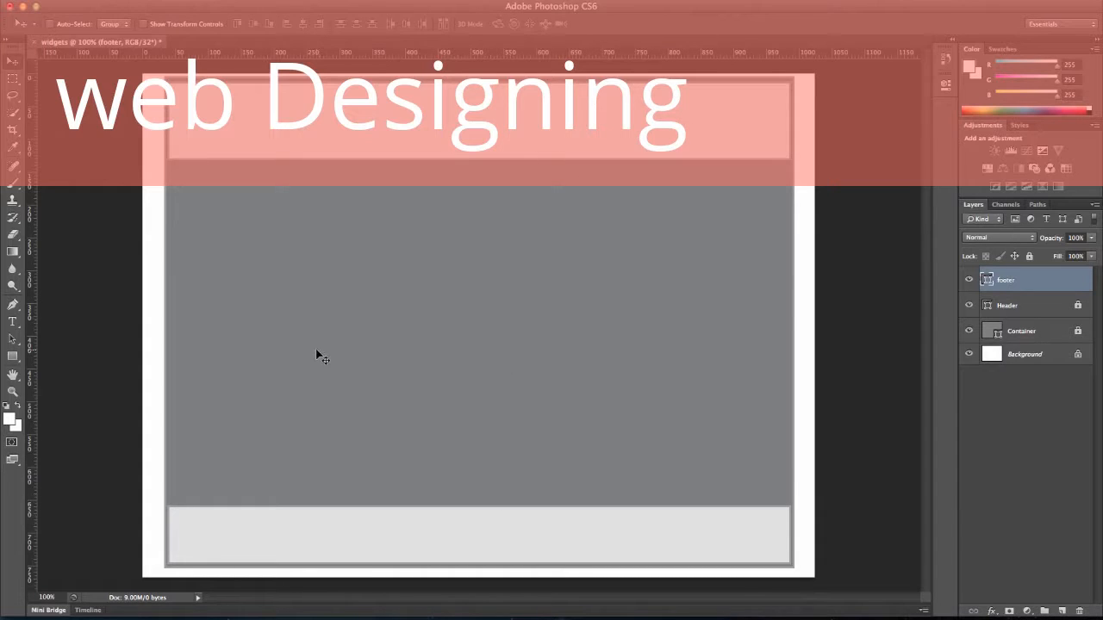
# - Create a light grey vertical rectangle with a width of 160 px and a height of 600 px
pyautogui.click(12, 356)
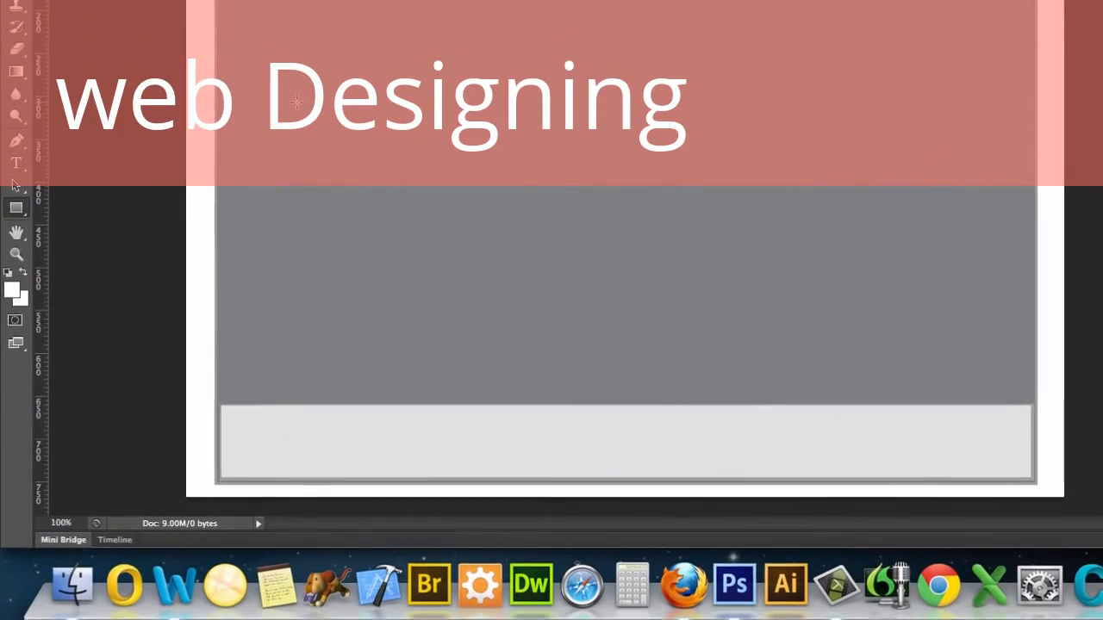
pyautogui.click(250, 225)
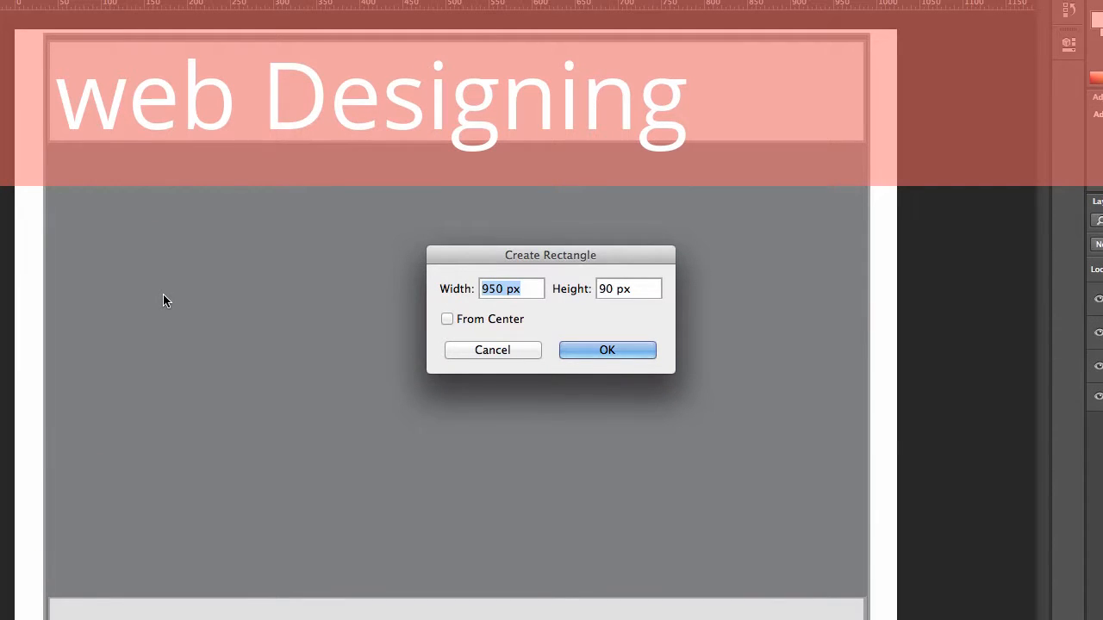
pyautogui.write('160')
pyautogui.press('Tab')
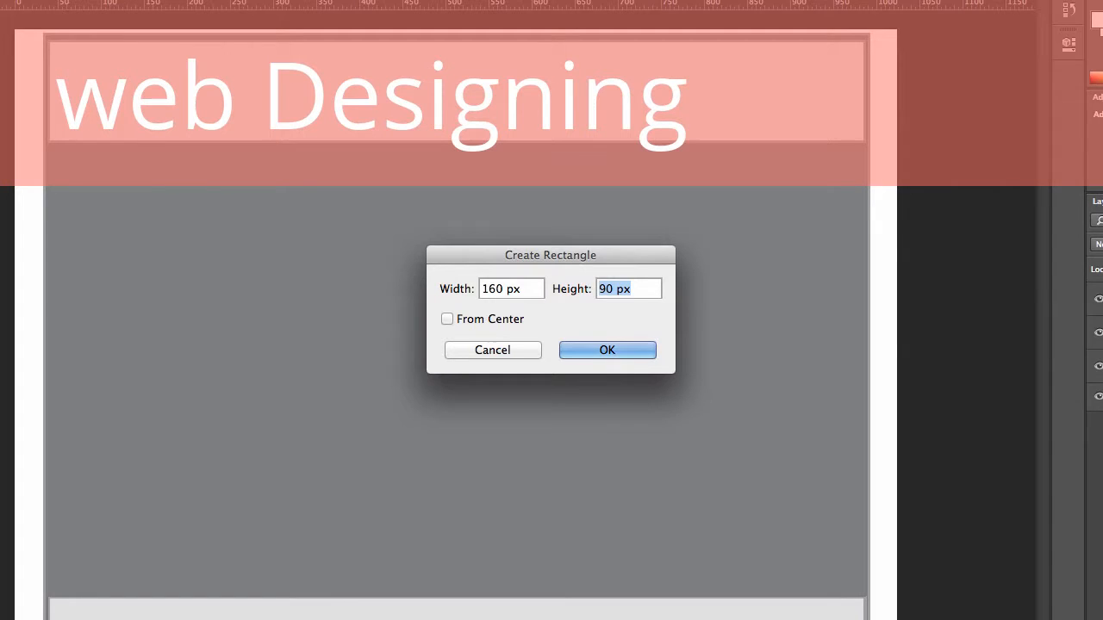
pyautogui.write('600')
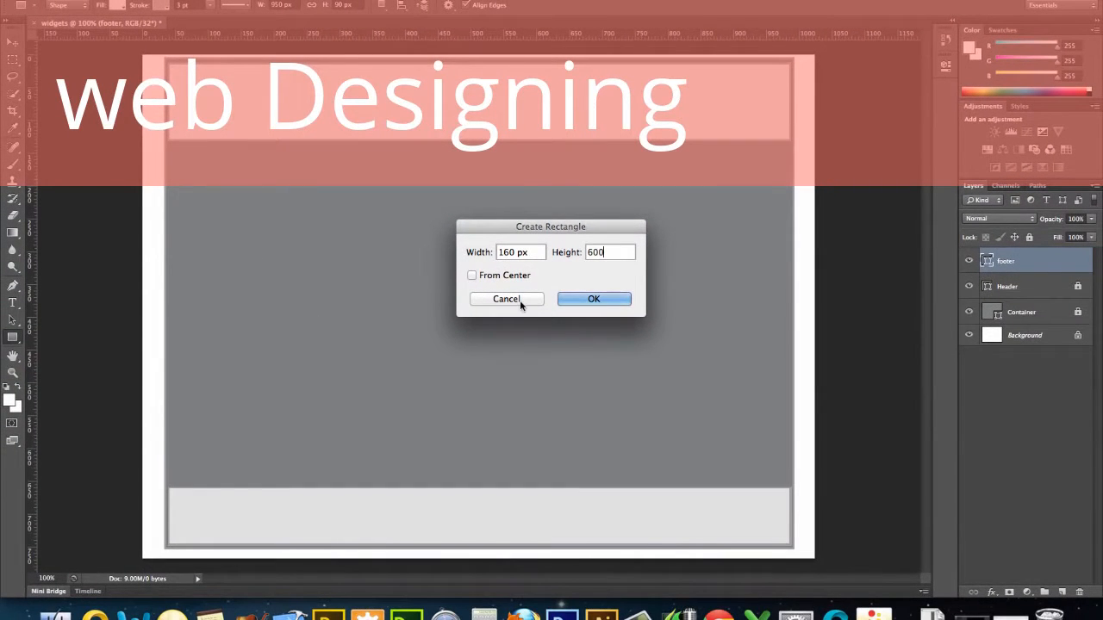
pyautogui.click(584, 298)
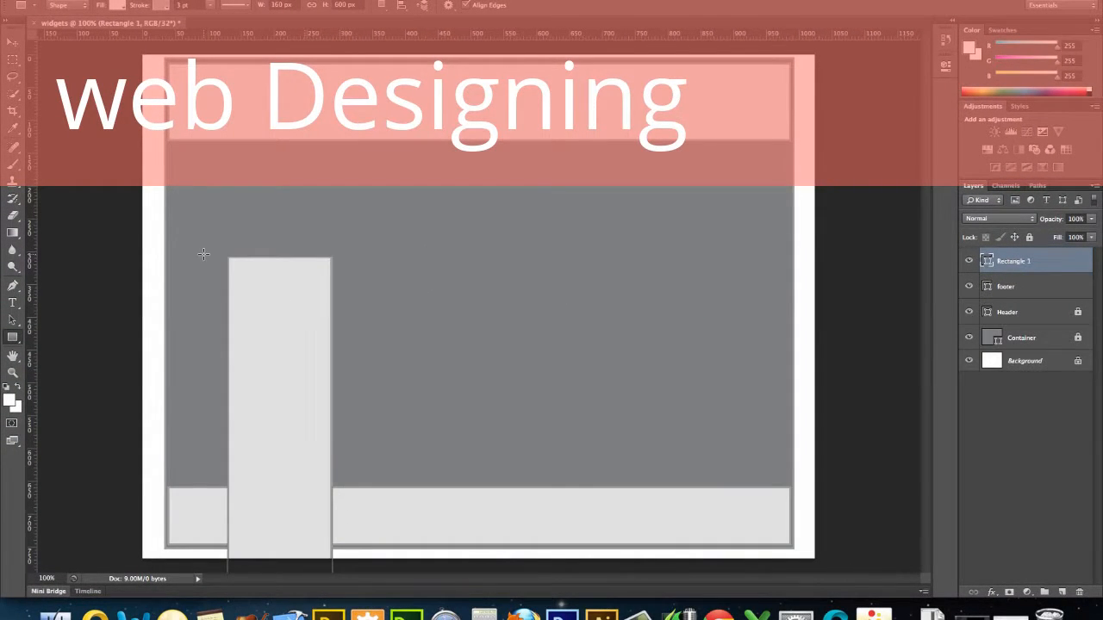
pyautogui.click(12, 43)
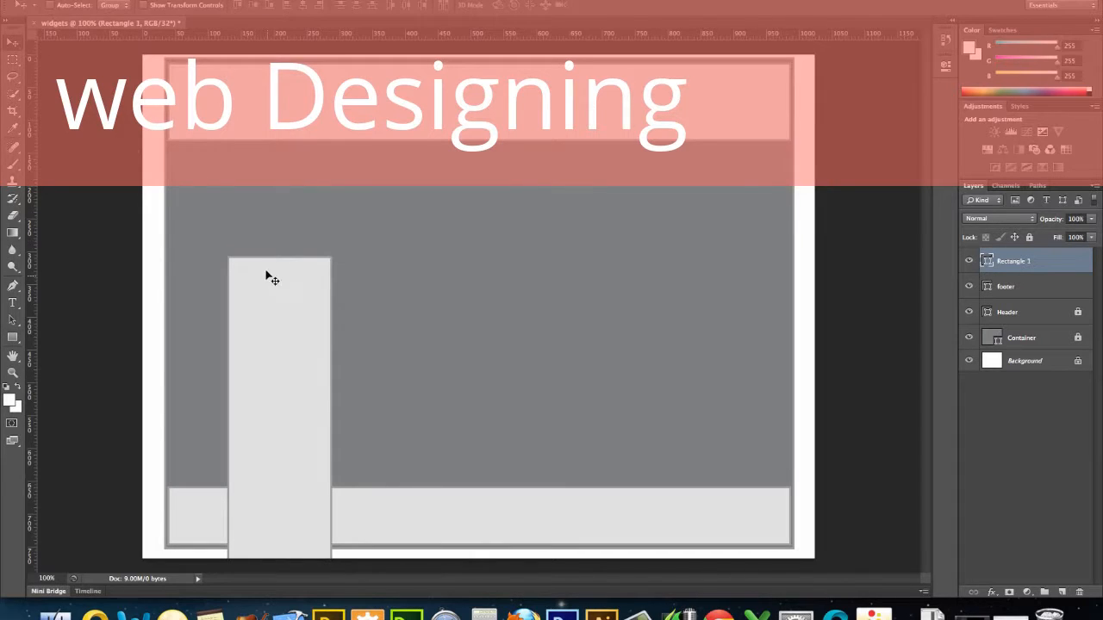
# - Move the vertical rectangle to the container's left edge directly below the header and shorten its height to end at the footer's upper edge
pyautogui.moveTo(265, 272); pyautogui.dragTo(212, 167)
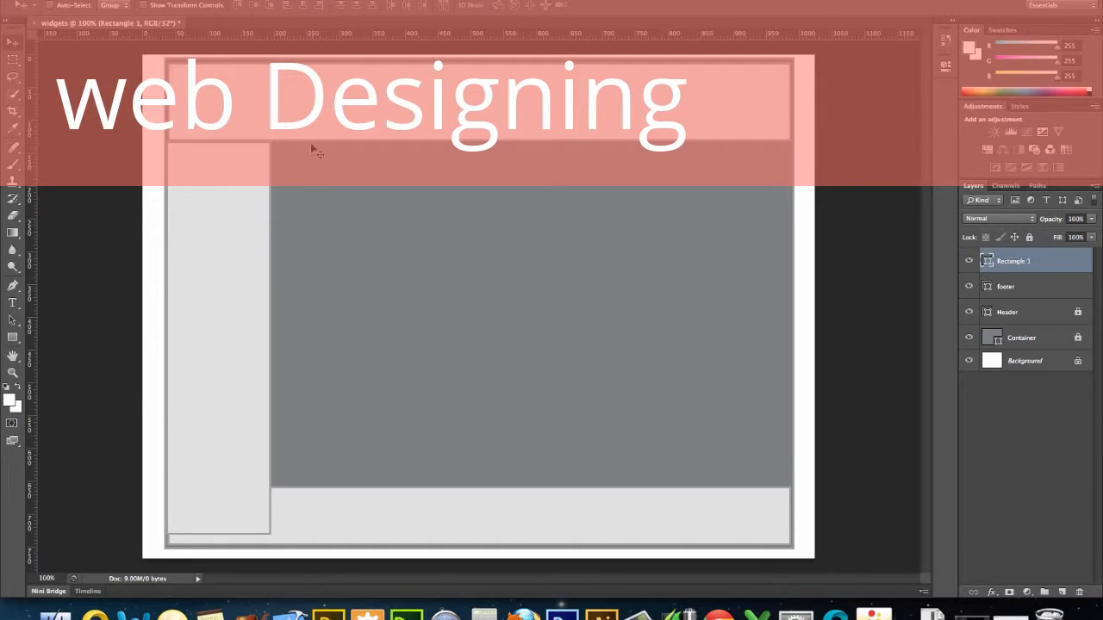
pyautogui.click(199, 5)
pyautogui.moveTo(219, 534); pyautogui.dragTo(219, 485)
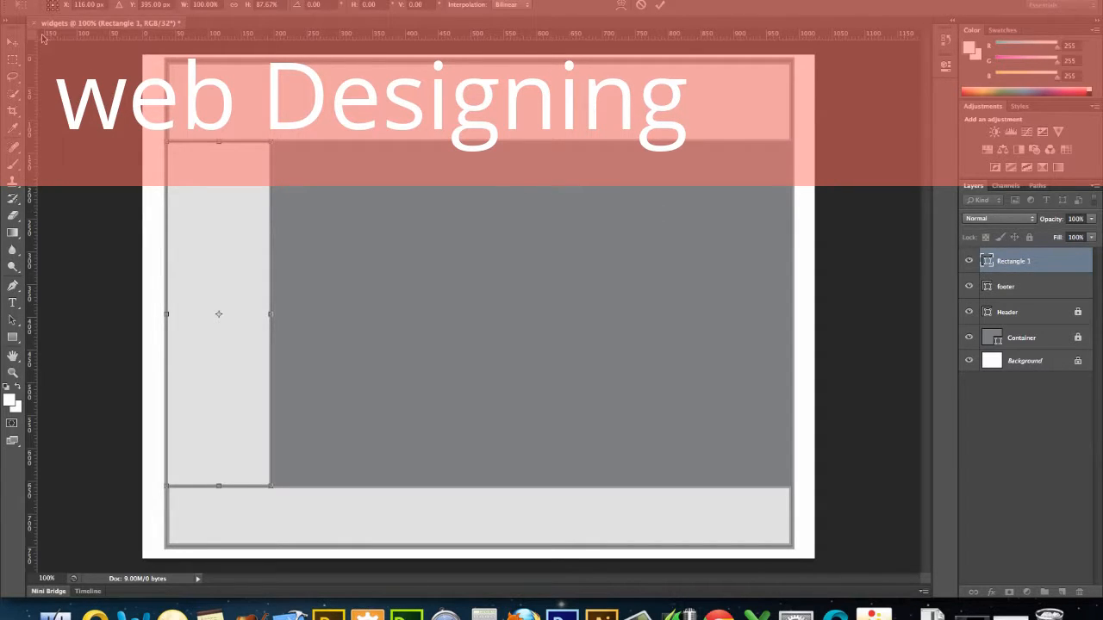
pyautogui.click(12, 41)
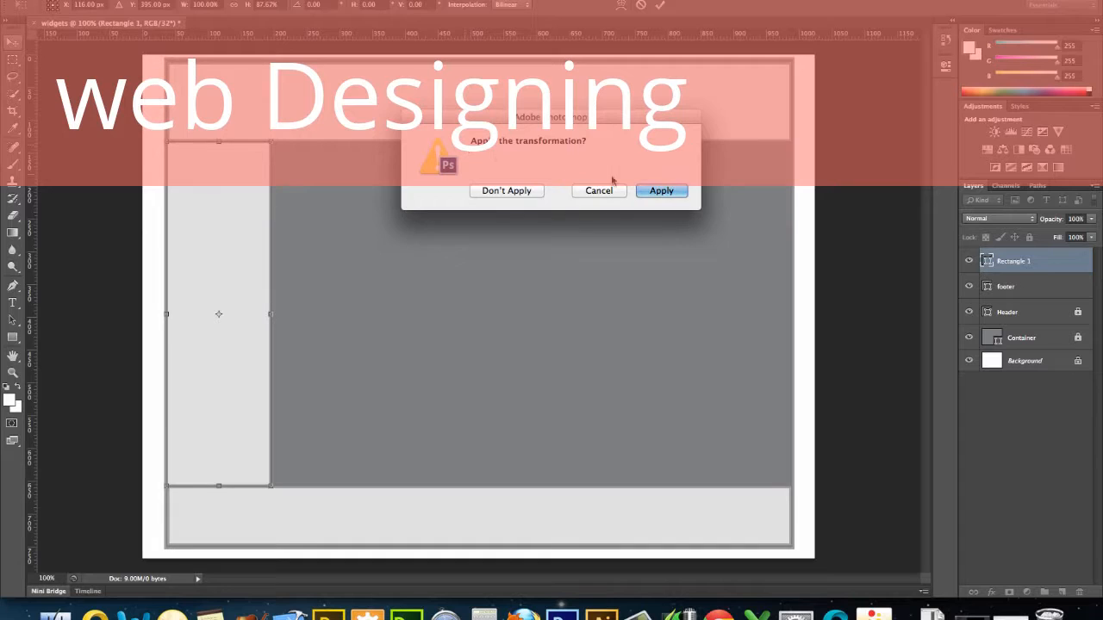
pyautogui.click(655, 190)
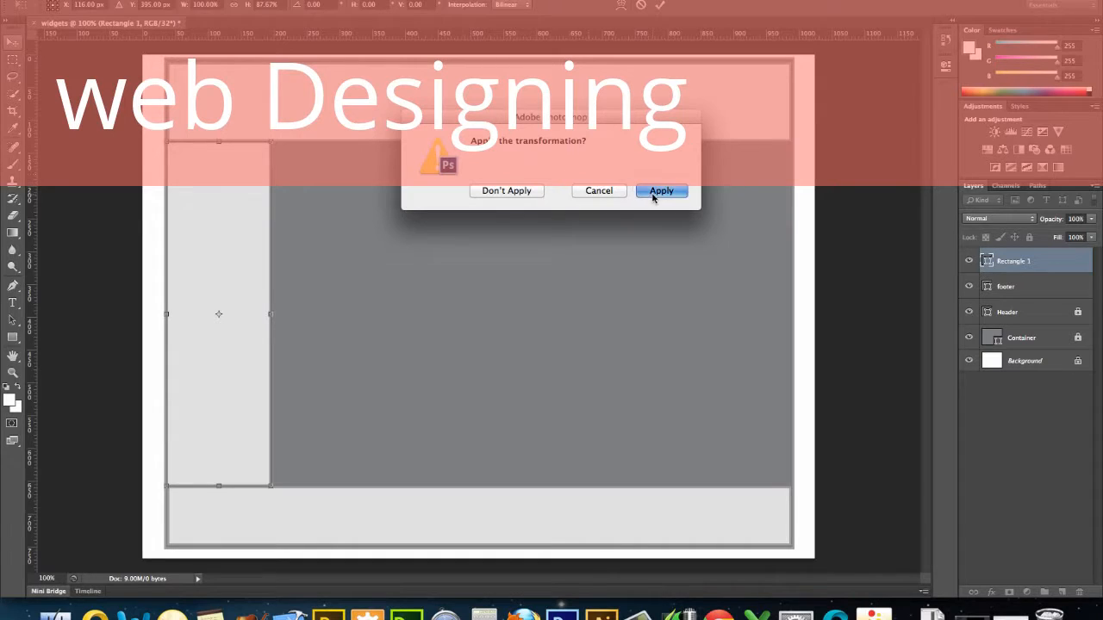
# - Rename the vertical rectangle's layer to sidebar and lock both the sidebar and footer layers
pyautogui.doubleClick(1025, 261)
pyautogui.write('sidebar')
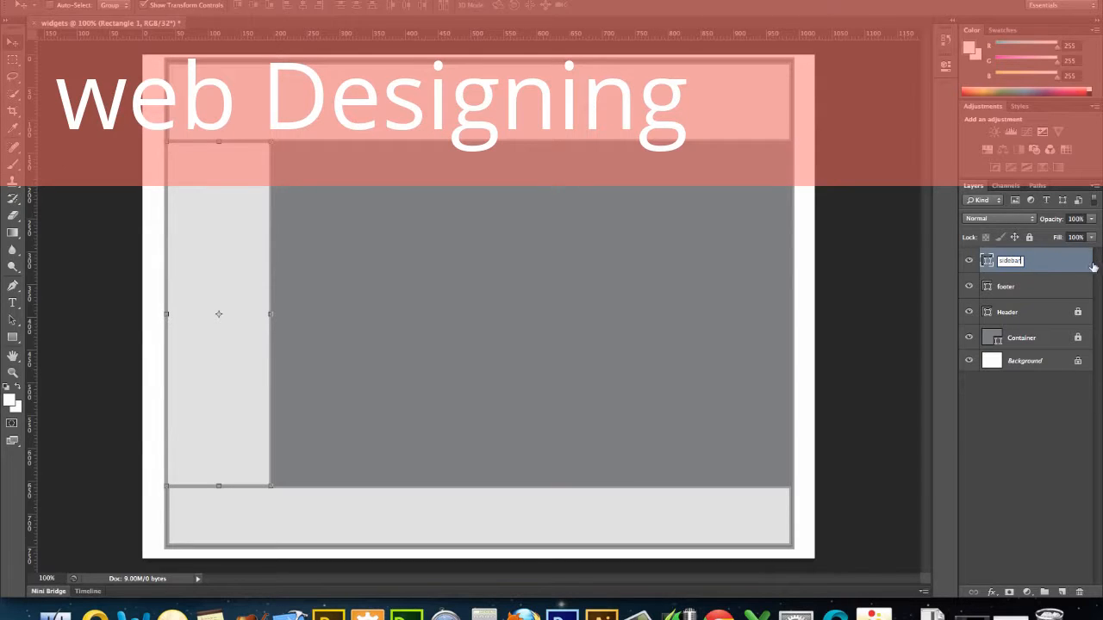
pyautogui.press('Return')
pyautogui.click(1030, 238)
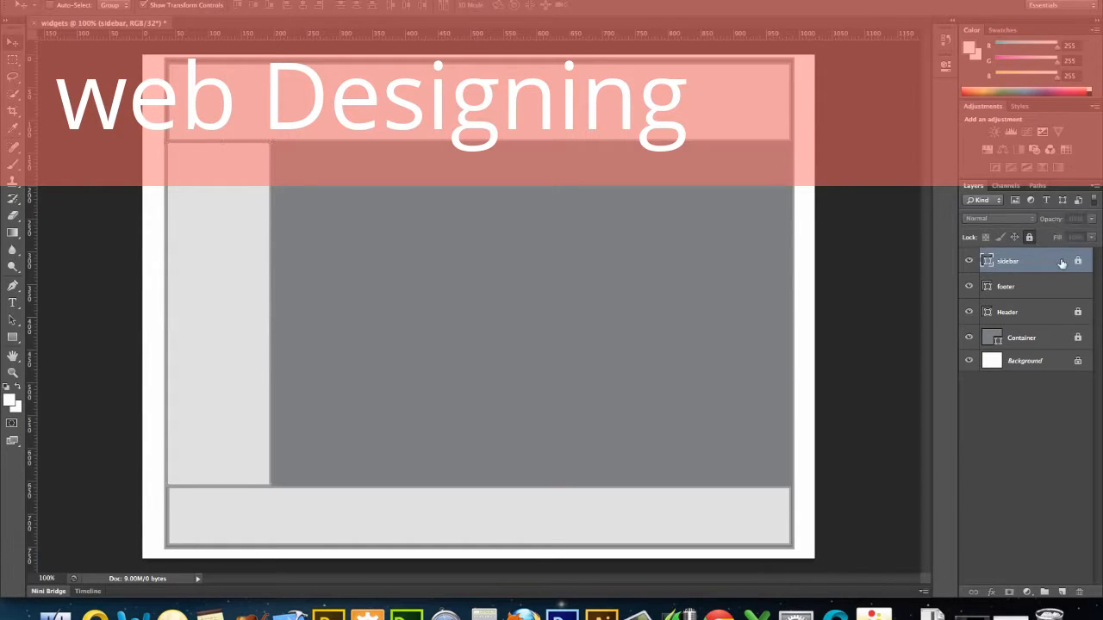
pyautogui.hotkey('alt', '[')
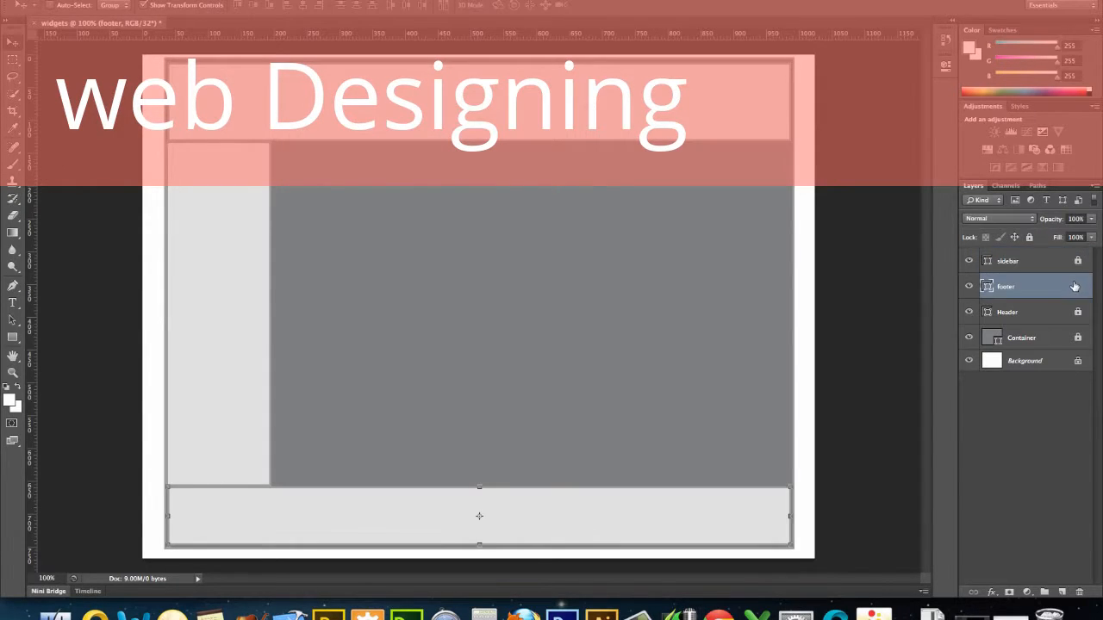
pyautogui.click(1031, 238)
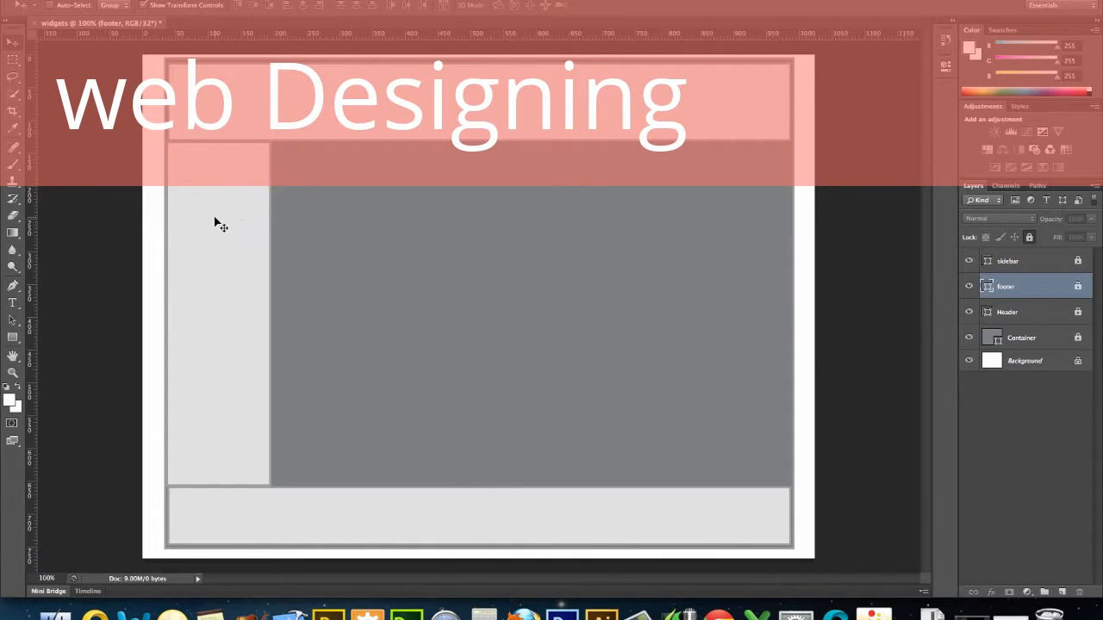
# - Create a light grey rectangle with a width of 820 px and a height of 570 px
pyautogui.click(13, 336)
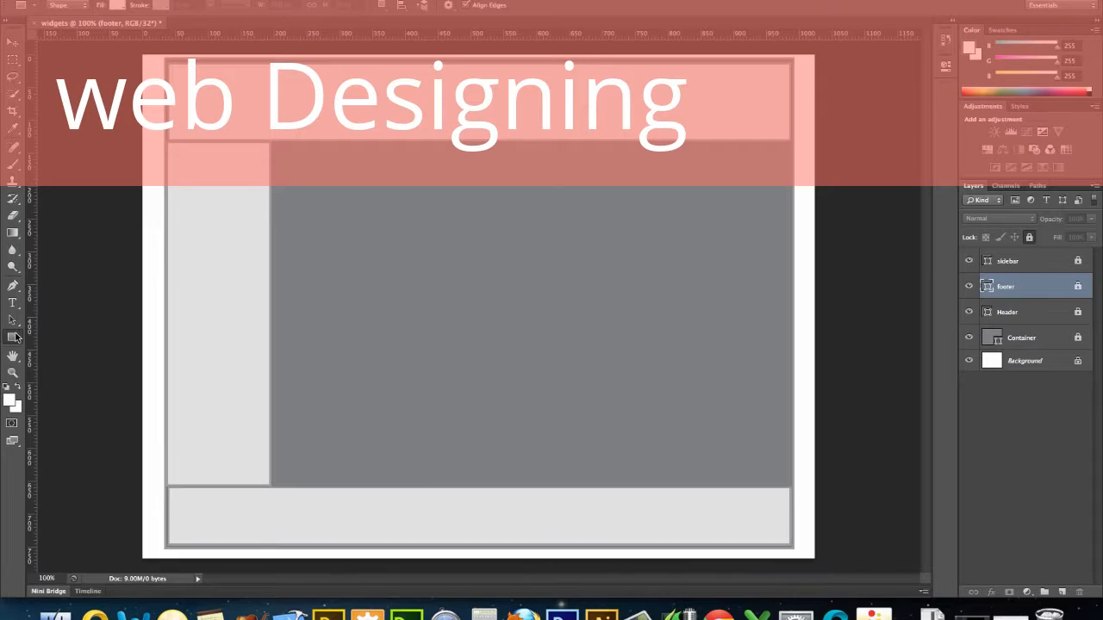
pyautogui.click(327, 255)
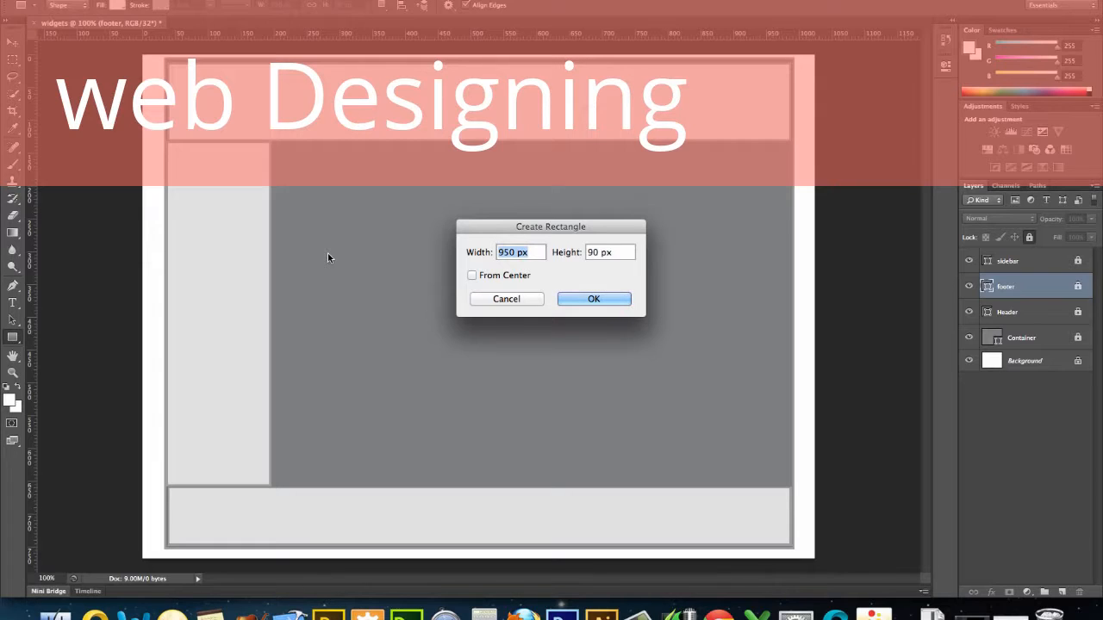
pyautogui.write('820')
pyautogui.press('Tab')
pyautogui.write('570')
pyautogui.click(582, 298)
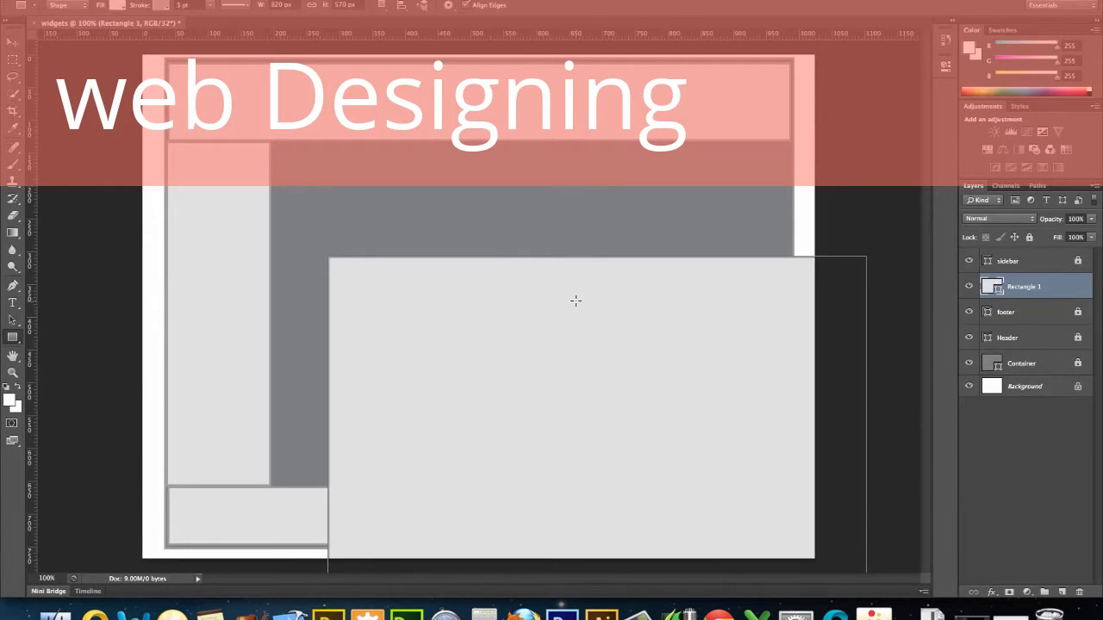
# - Move the new rectangle beside the sidebar under the header and shrink it to fit between the footer and the header's right end
pyautogui.click(14, 41)
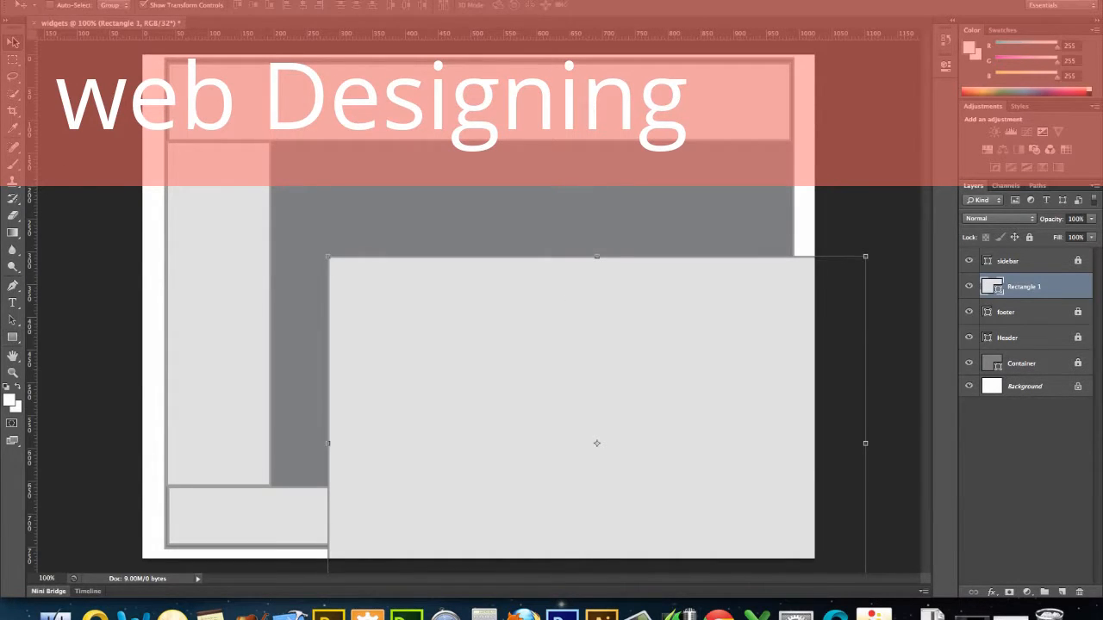
pyautogui.moveTo(357, 280); pyautogui.dragTo(306, 167)
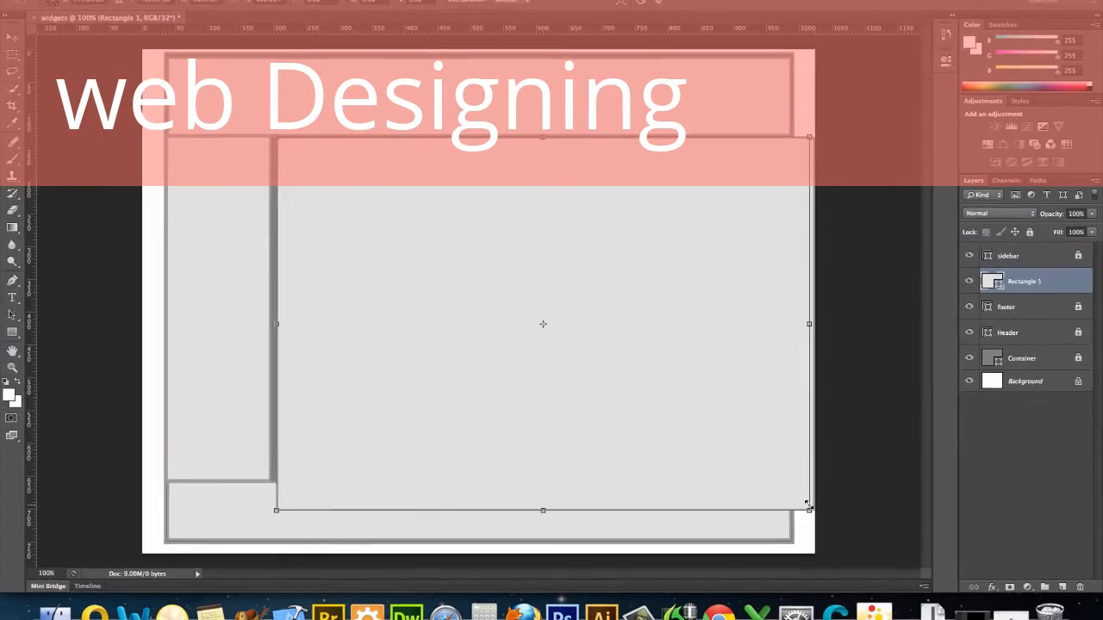
pyautogui.moveTo(763, 503); pyautogui.dragTo(788, 476)
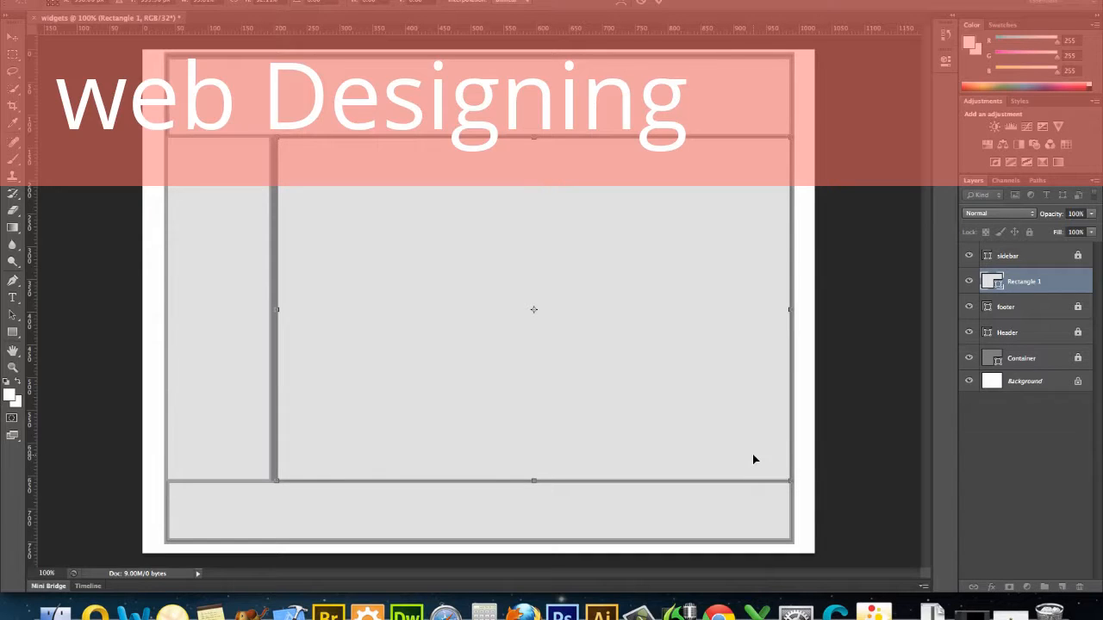
# - Nudge the content rectangle left toward the sidebar, extend its right edge to line up with the header, and apply the transformation
pyautogui.press('Left')
pyautogui.press('Left')
pyautogui.press('Left')
pyautogui.press('Left')
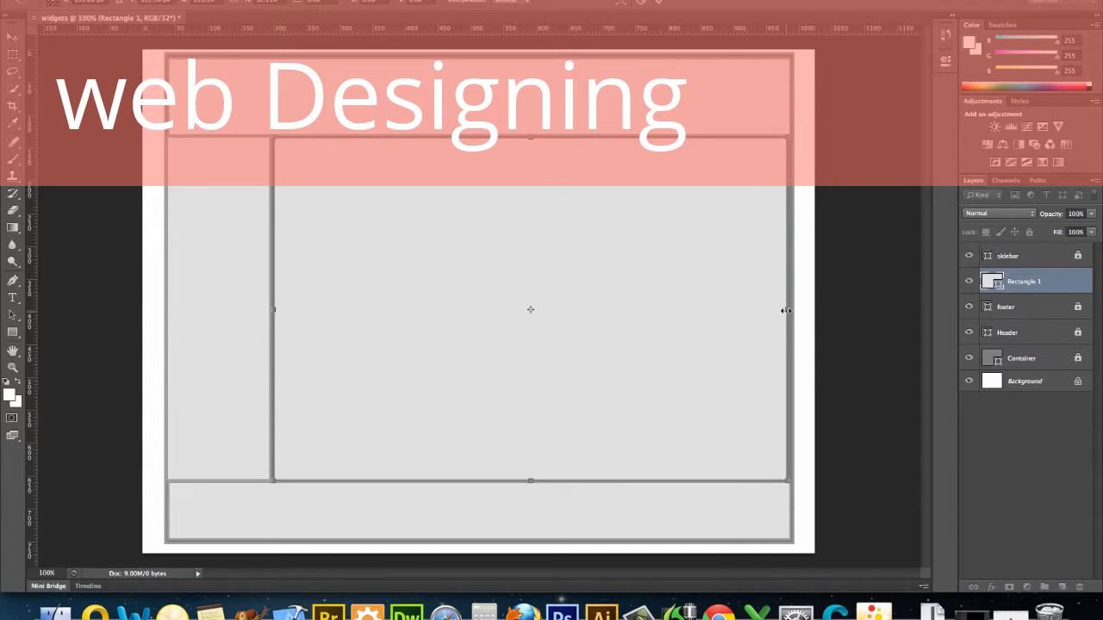
pyautogui.moveTo(787, 310); pyautogui.dragTo(789, 309)
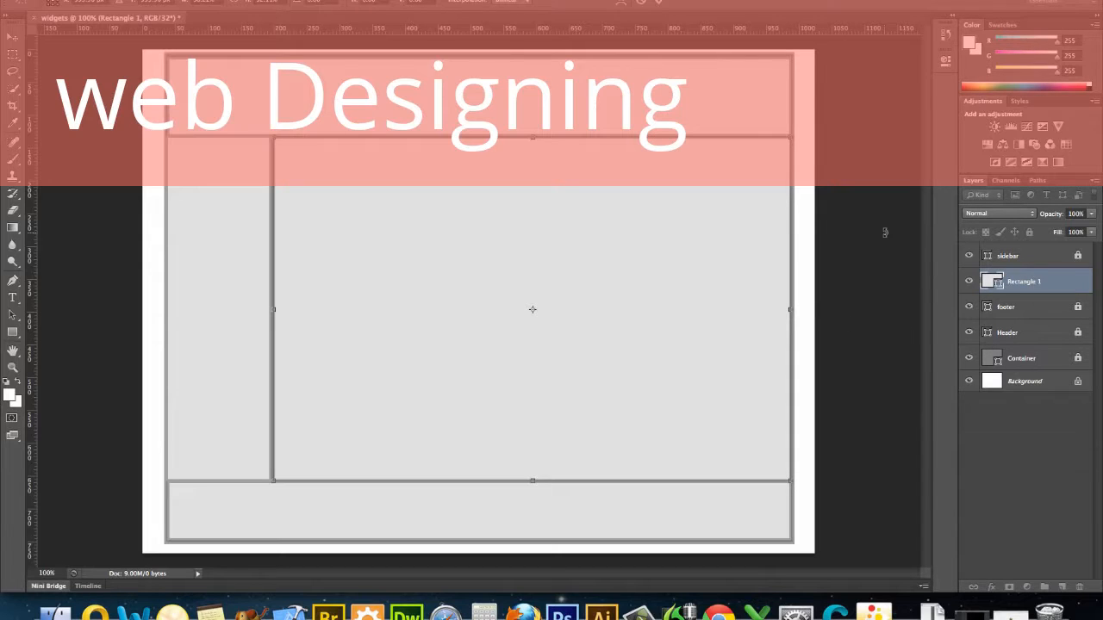
pyautogui.press('Return')
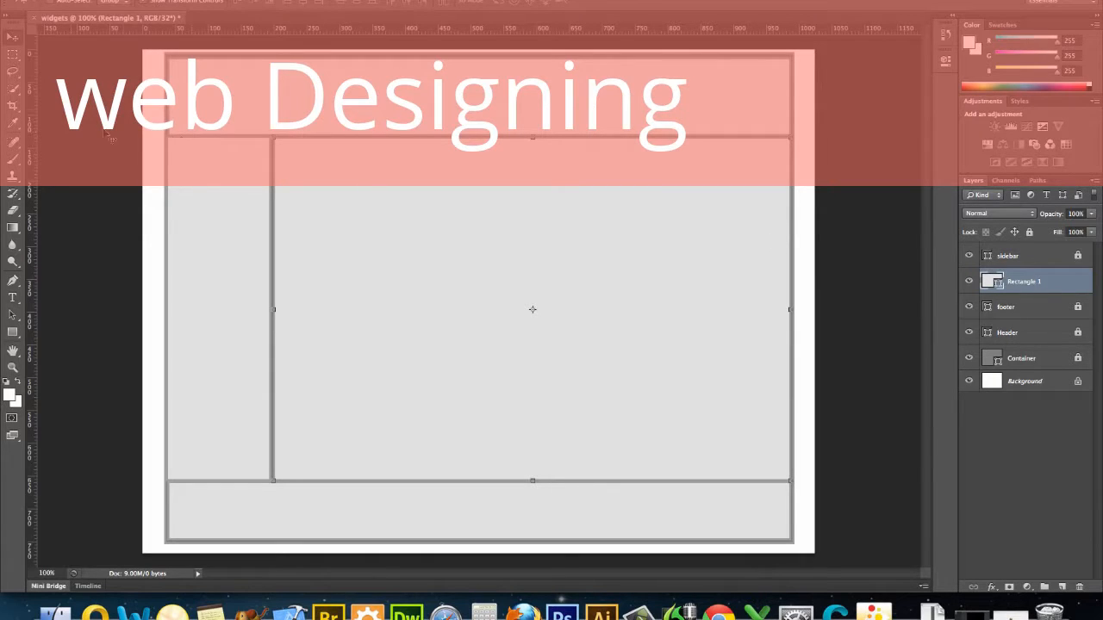
pyautogui.click(13, 54)
pyautogui.click(14, 35)
# - Rename the content rectangle's layer to main and toggle the sidebar layer's visibility off and back on
pyautogui.doubleClick(1030, 284)
pyautogui.write('main')
pyautogui.press('Return')
pyautogui.click(970, 256)
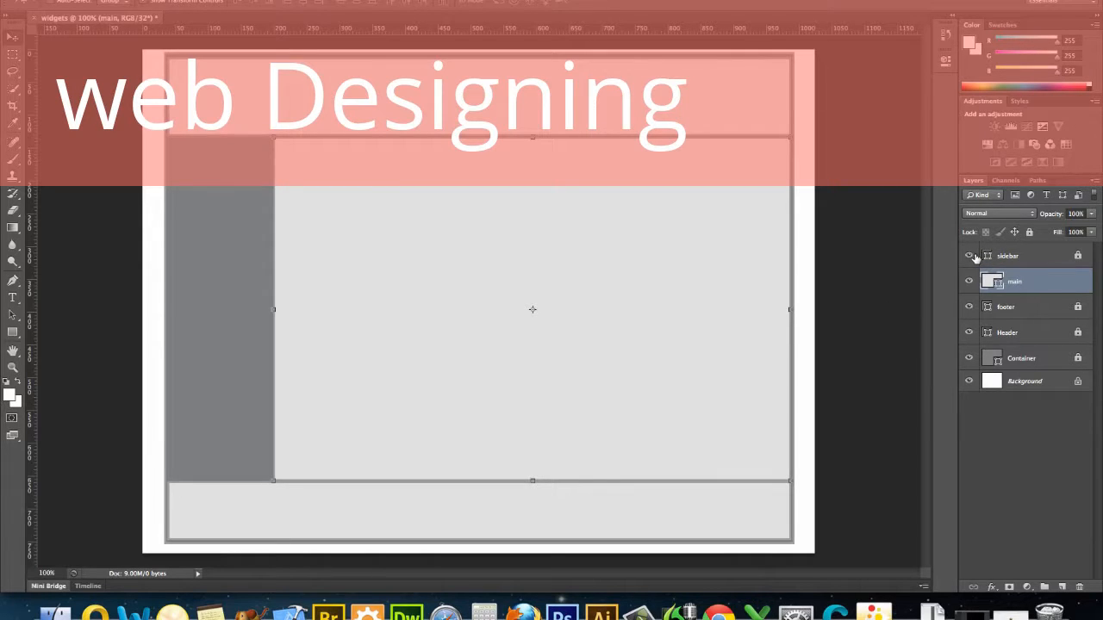
pyautogui.click(971, 256)
# - Select the layers from sidebar through Container and create a new layer group above them
pyautogui.click(1045, 256)
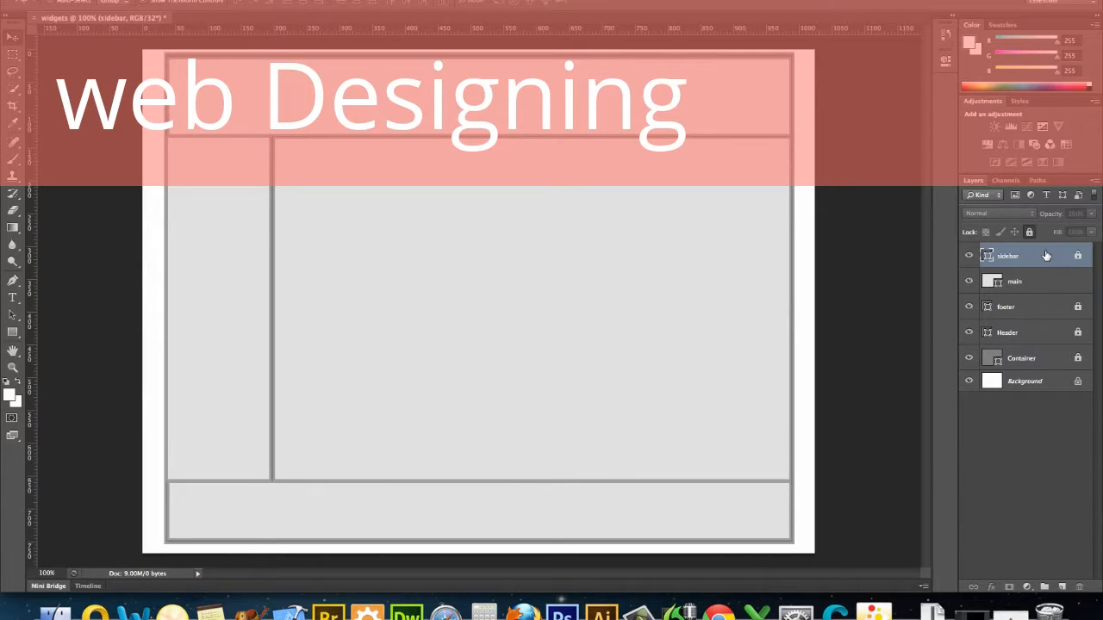
pyautogui.keyDown('shift'); pyautogui.click(1051, 284); pyautogui.keyUp('shift')
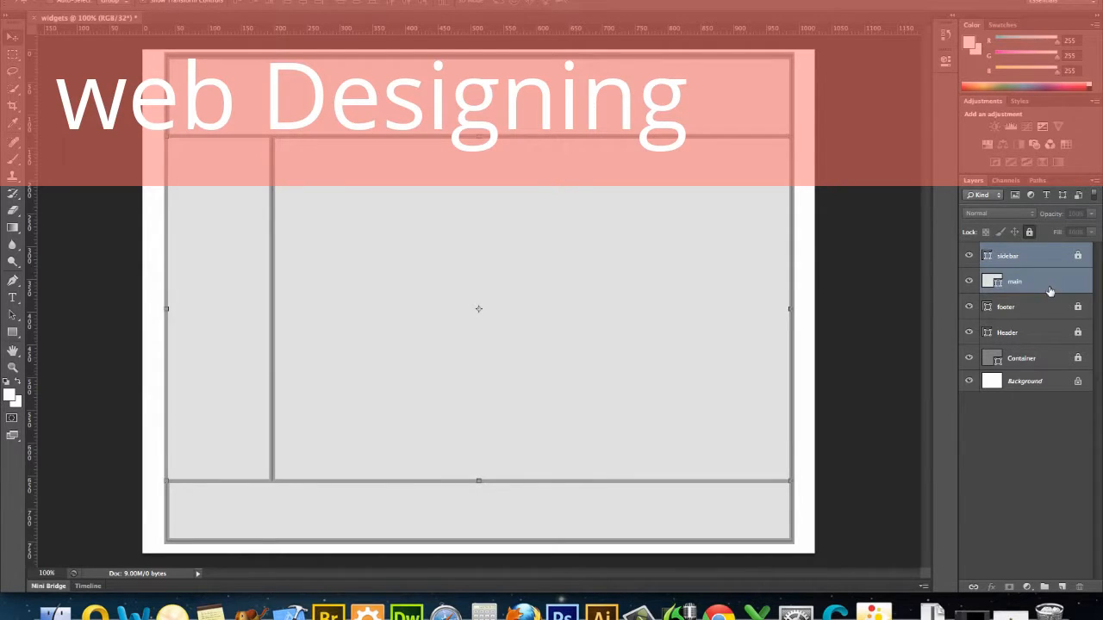
pyautogui.keyDown('shift'); pyautogui.click(1051, 307); pyautogui.keyUp('shift')
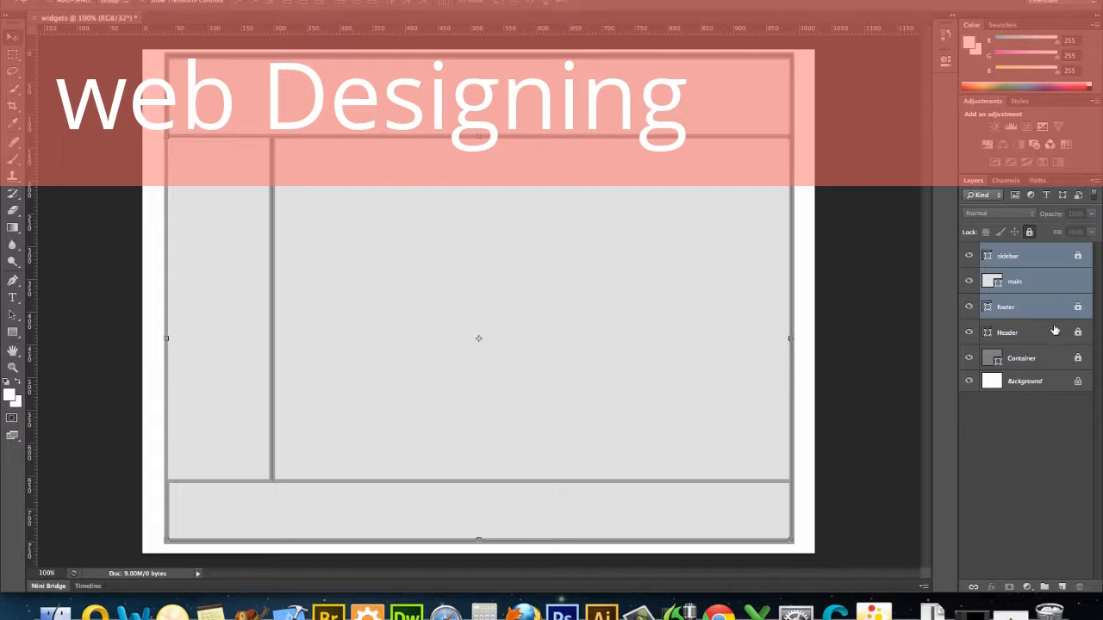
pyautogui.keyDown('shift'); pyautogui.click(1053, 332); pyautogui.keyUp('shift')
pyautogui.keyDown('shift'); pyautogui.click(1063, 362); pyautogui.keyUp('shift')
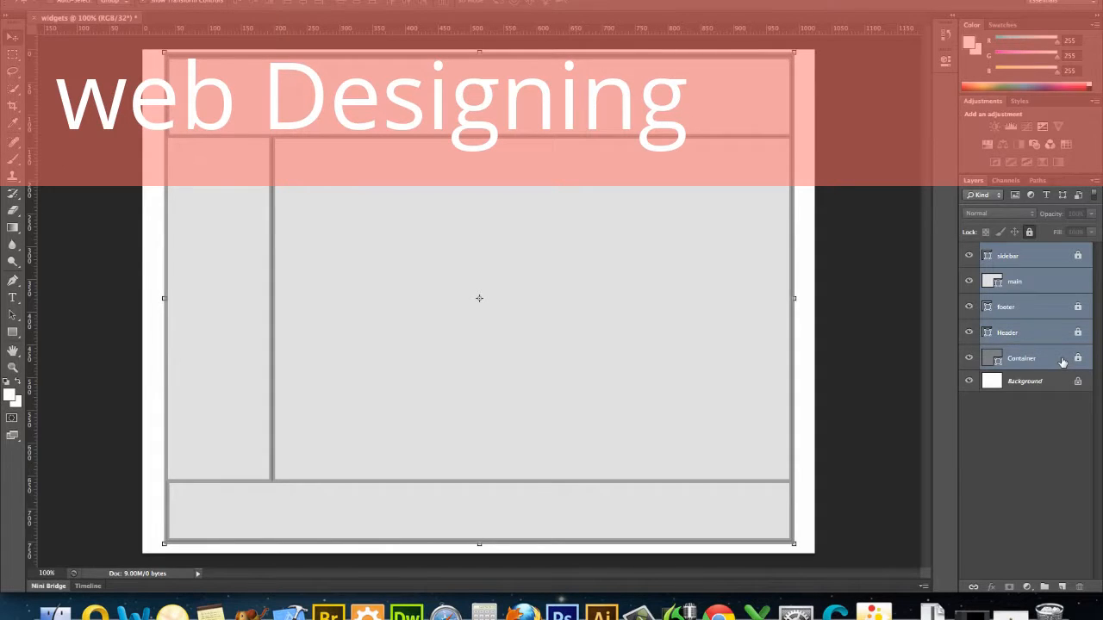
pyautogui.click(1045, 587)
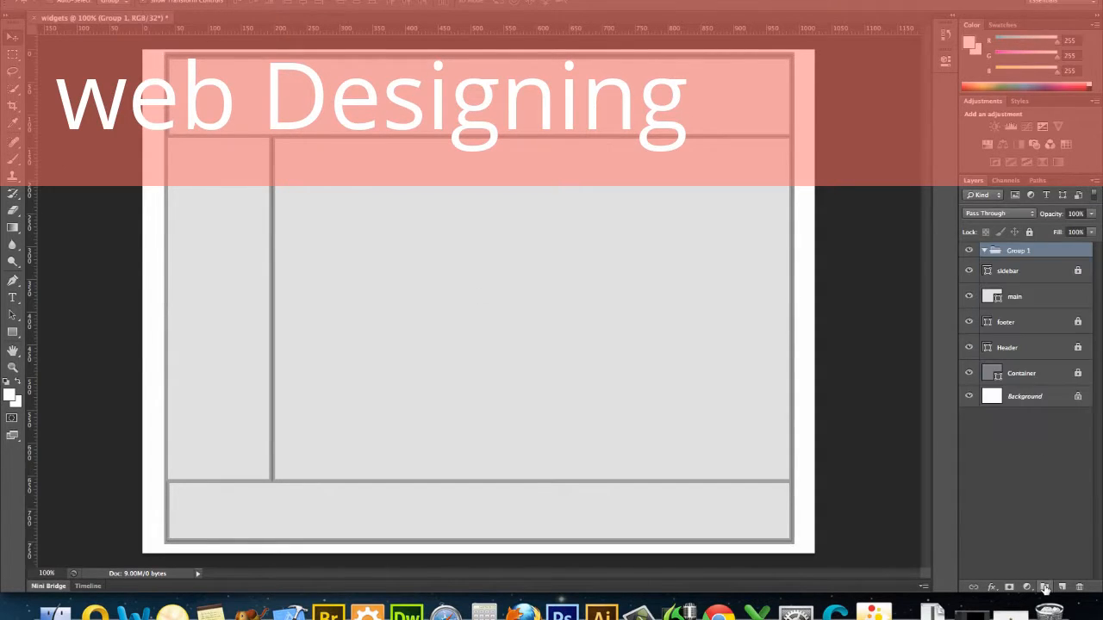
# - Move the sidebar, main, footer, Header and Container layers into the new group
pyautogui.click(1038, 272)
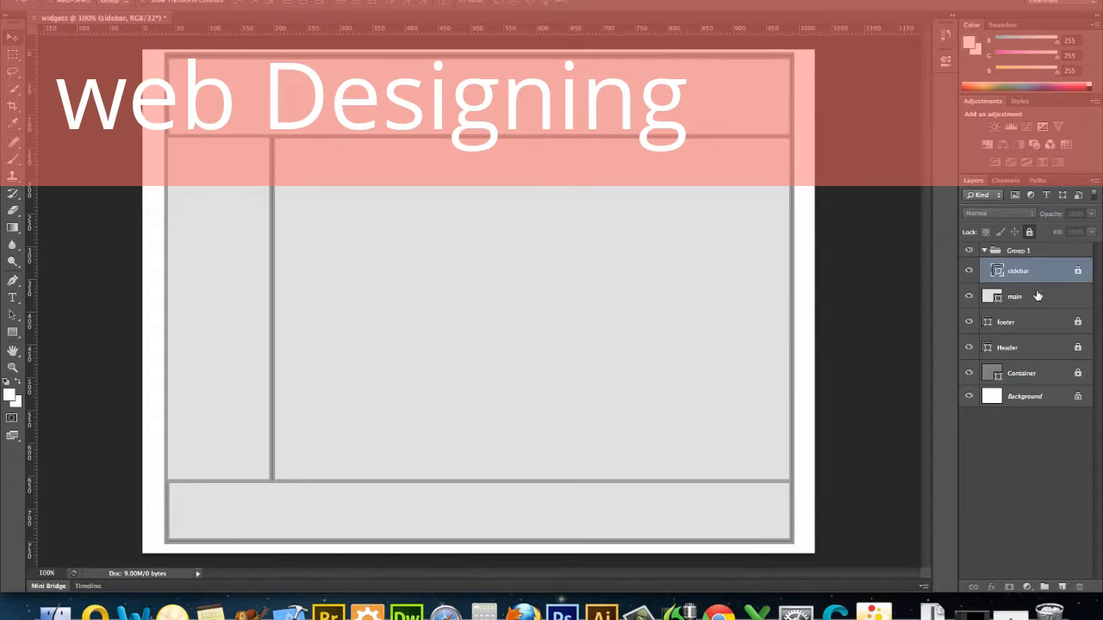
pyautogui.moveTo(1036, 295); pyautogui.dragTo(1034, 252)
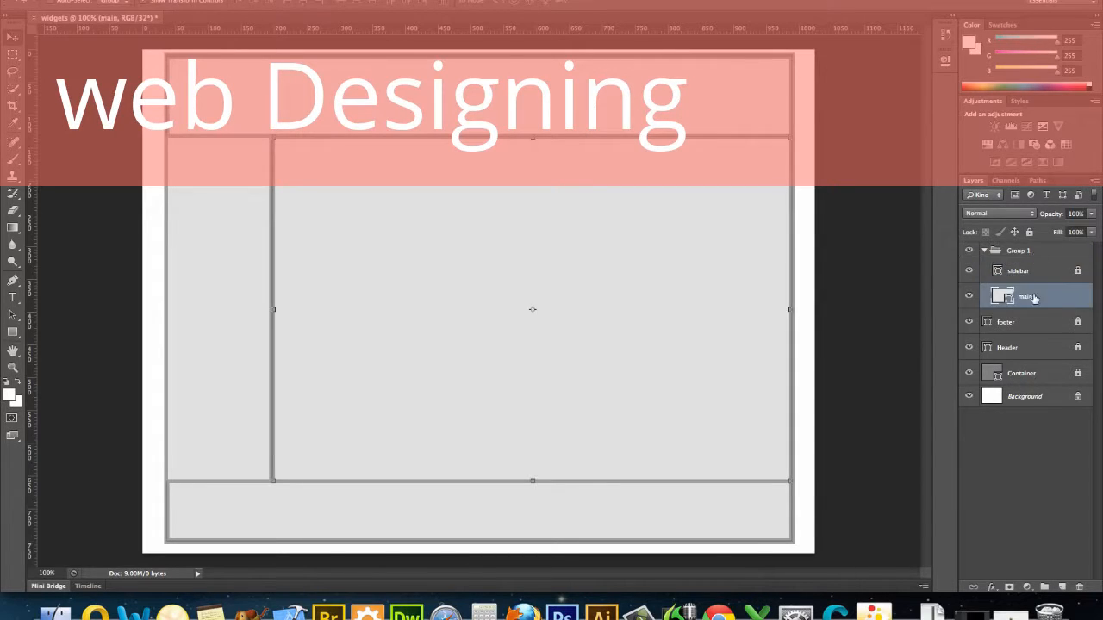
pyautogui.moveTo(1033, 320); pyautogui.dragTo(1029, 254)
pyautogui.moveTo(1029, 345); pyautogui.dragTo(1029, 254)
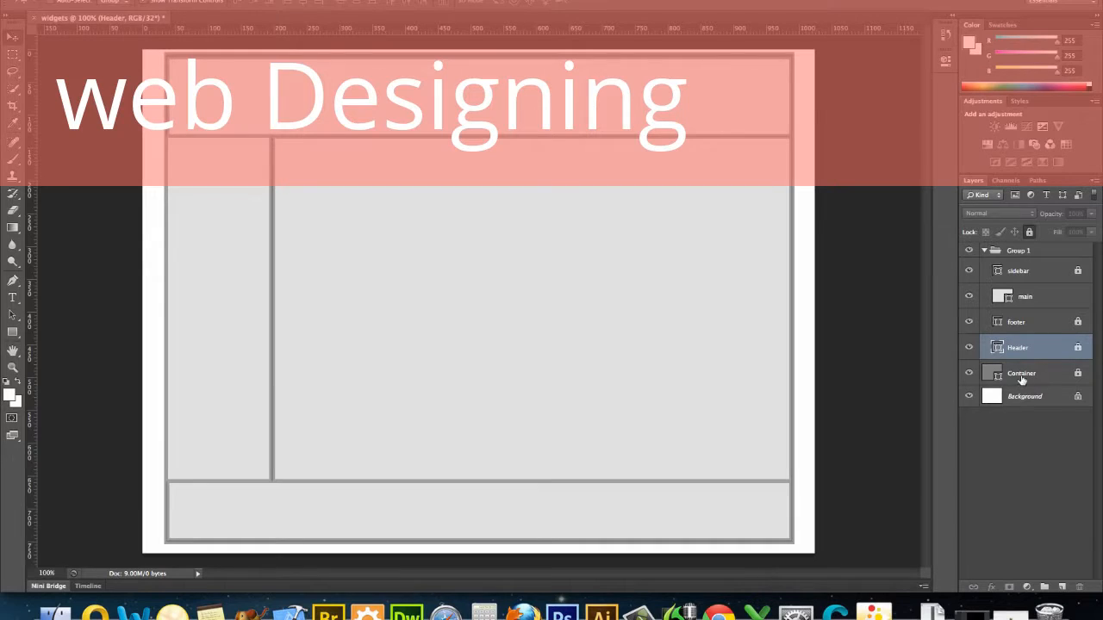
pyautogui.moveTo(1022, 377); pyautogui.dragTo(1023, 254)
# - Rename the layer group to divs and collapse it
pyautogui.doubleClick(1021, 250)
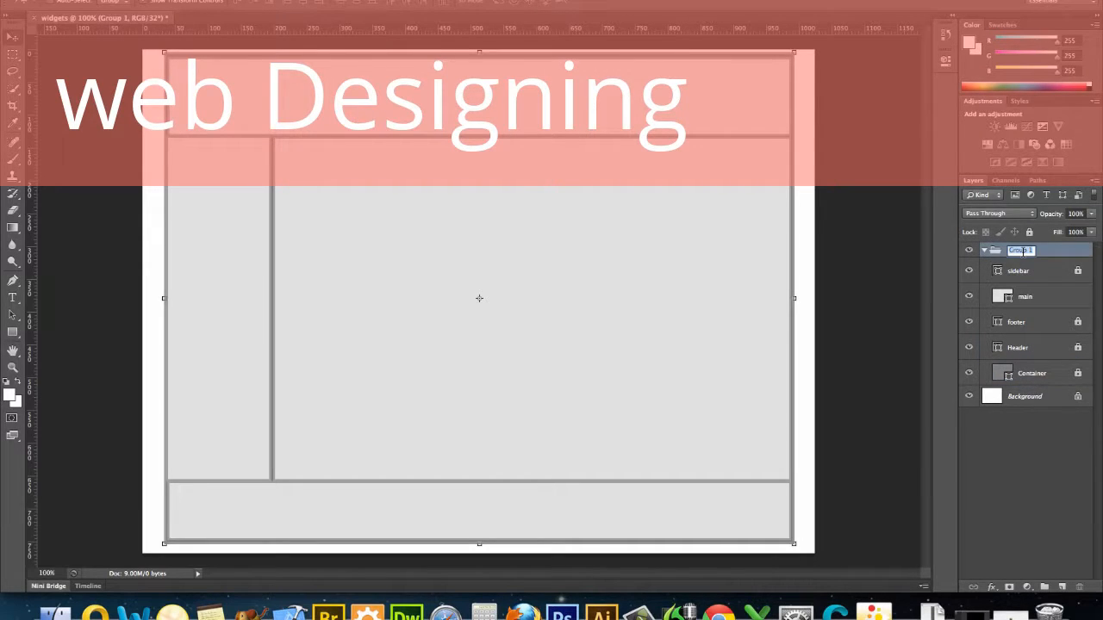
pyautogui.write('c')
pyautogui.press('Return')
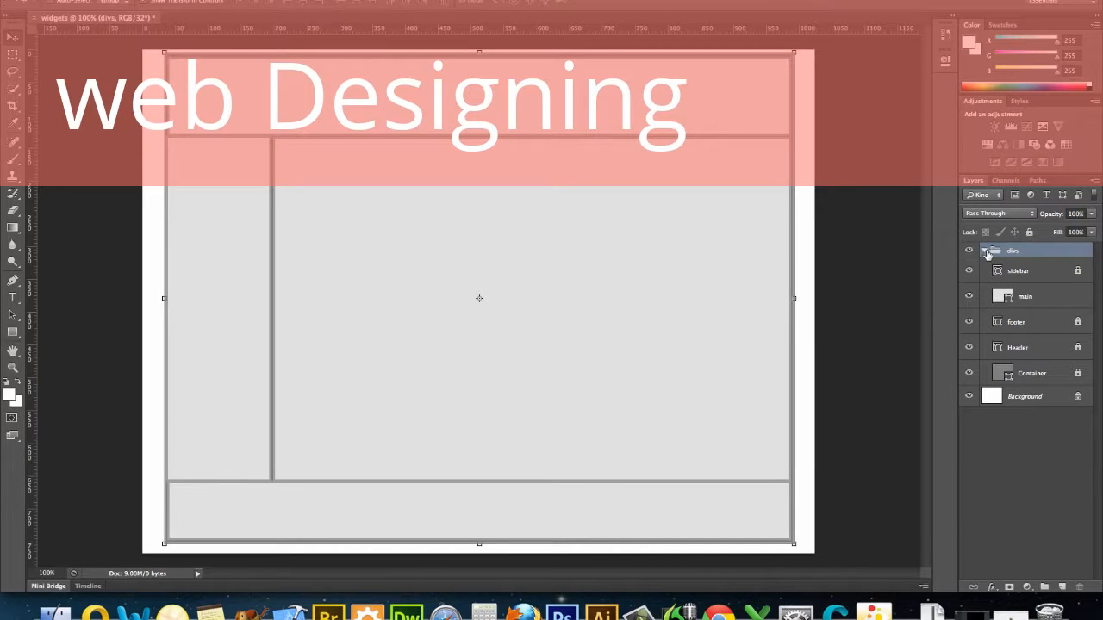
pyautogui.click(985, 252)
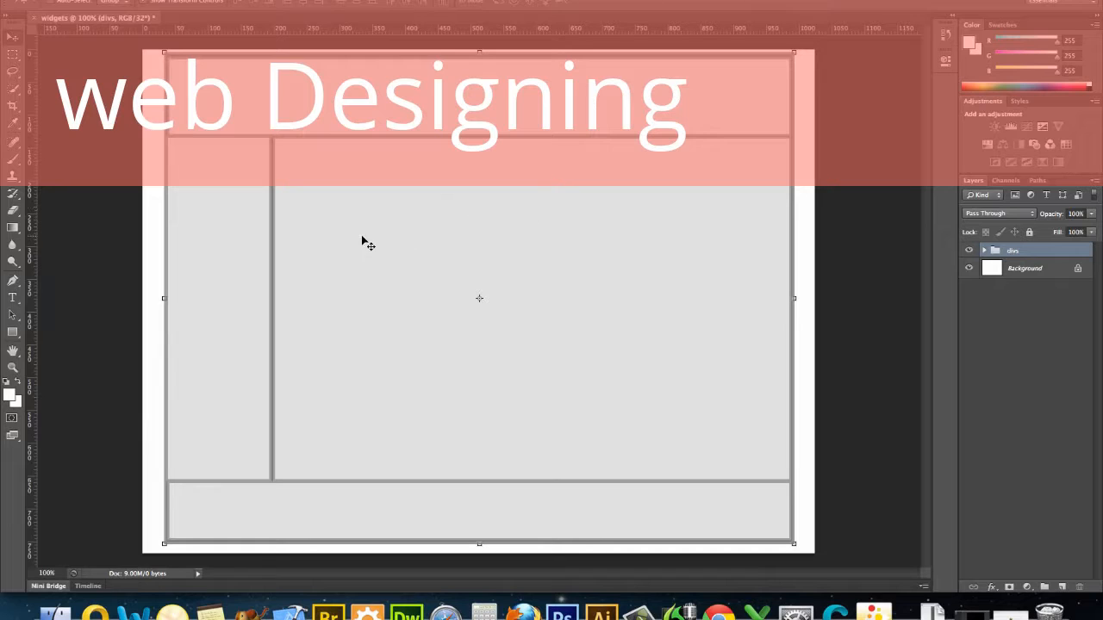
pyautogui.click(17, 338)
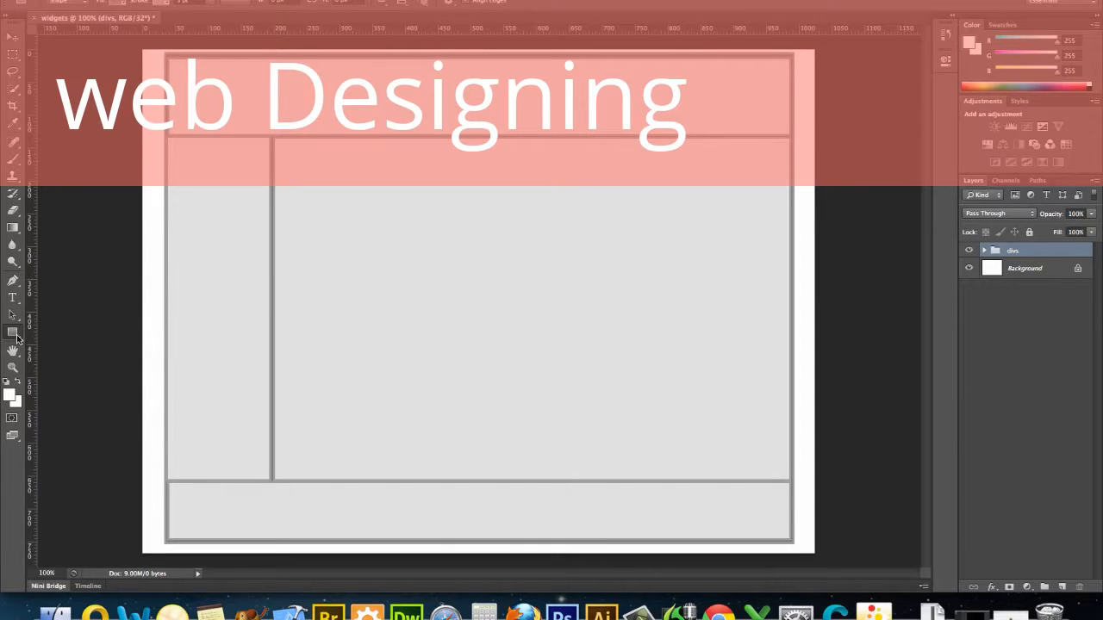
pyautogui.moveTo(17, 338); pyautogui.dragTo(45, 380)
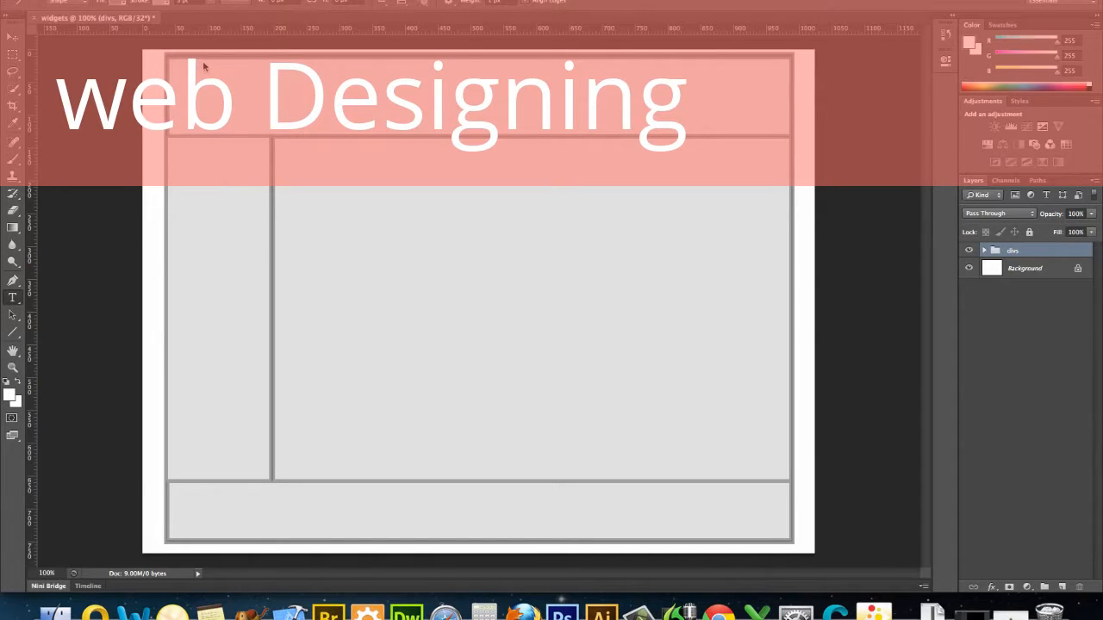
# - Set the Type tool's font size to 48 pt and choose a font style for the Verdana text
pyautogui.press('t')
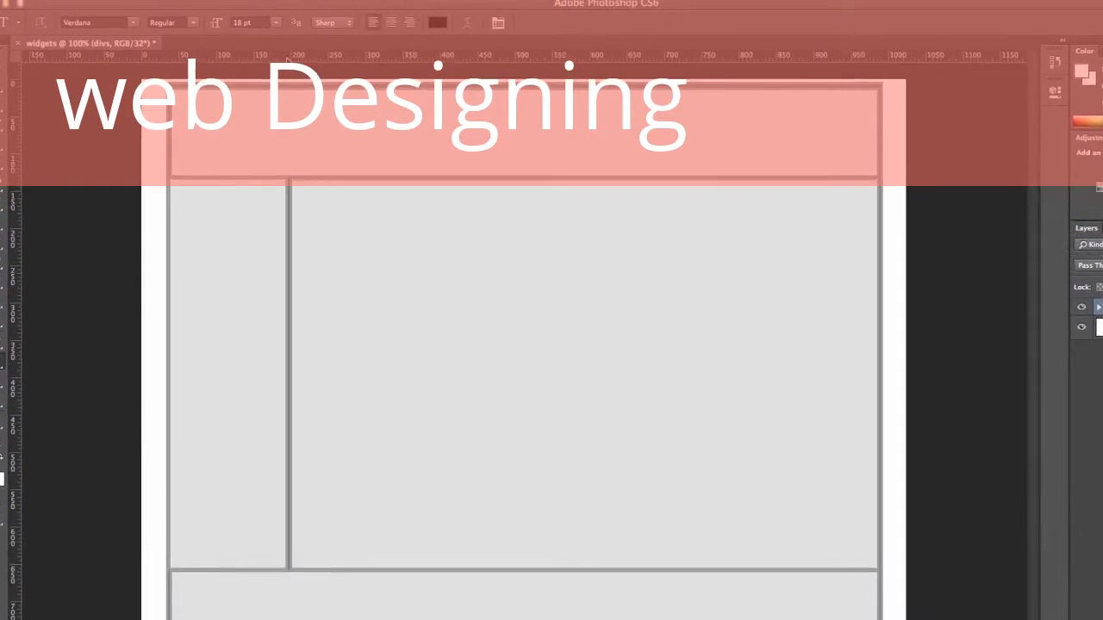
pyautogui.click(284, 37)
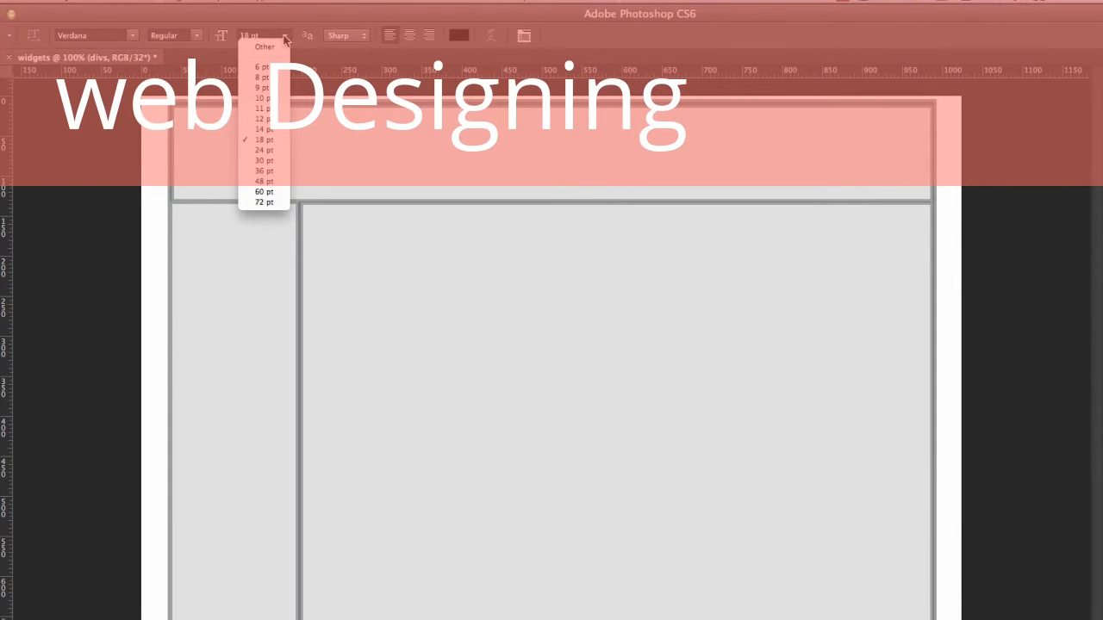
pyautogui.click(268, 181)
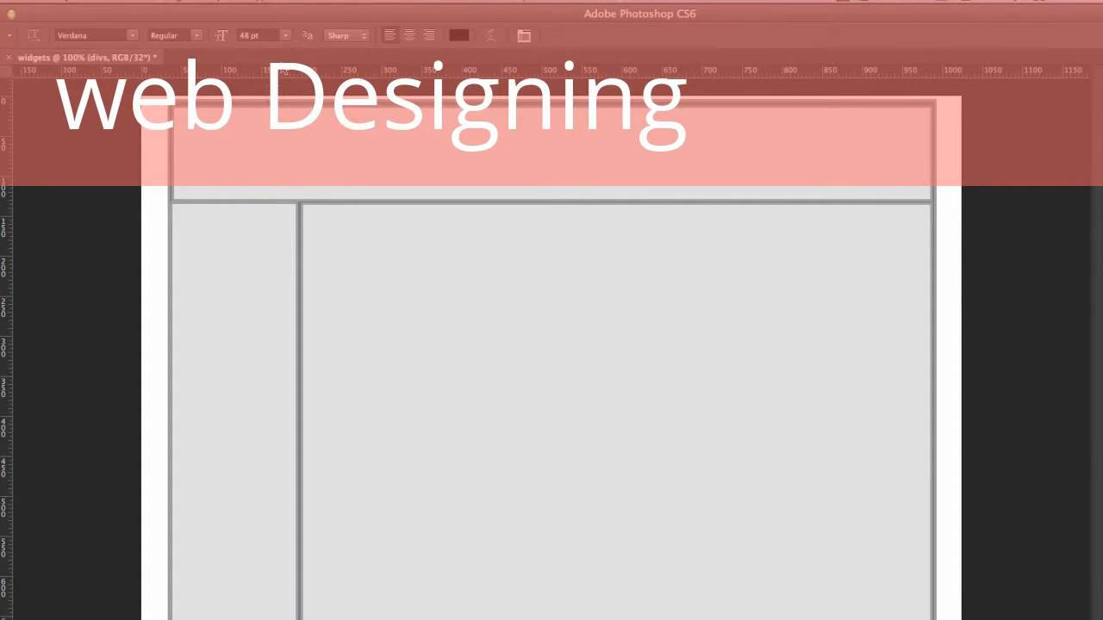
pyautogui.click(199, 37)
pyautogui.click(199, 53)
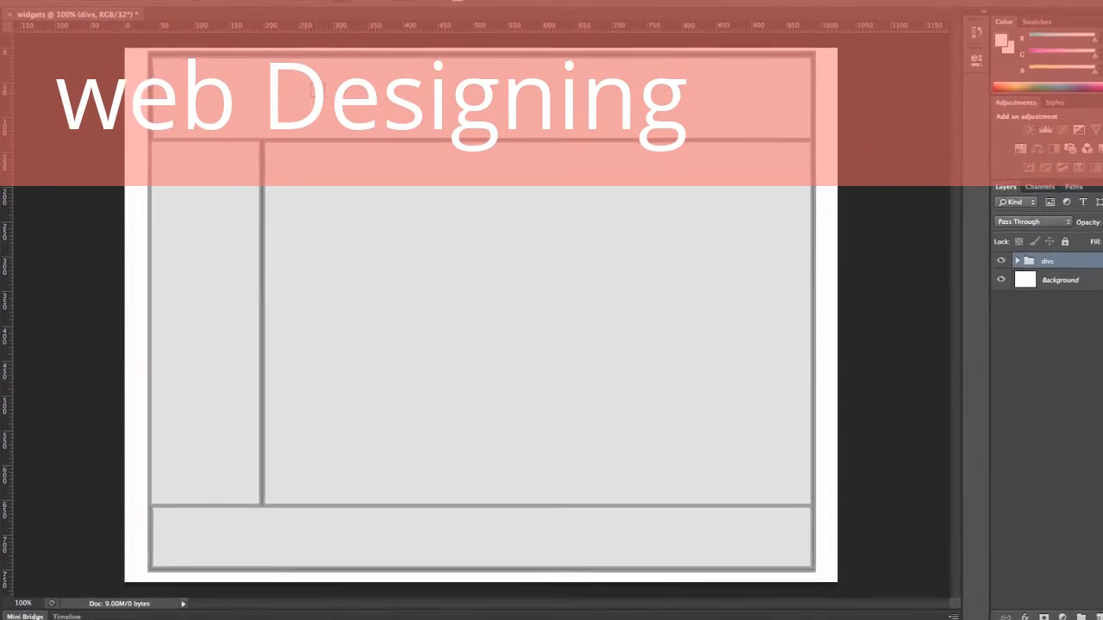
# - Add the title "Wally's Widgets" to the header and move it to the header's upper centre
pyautogui.click(352, 135)
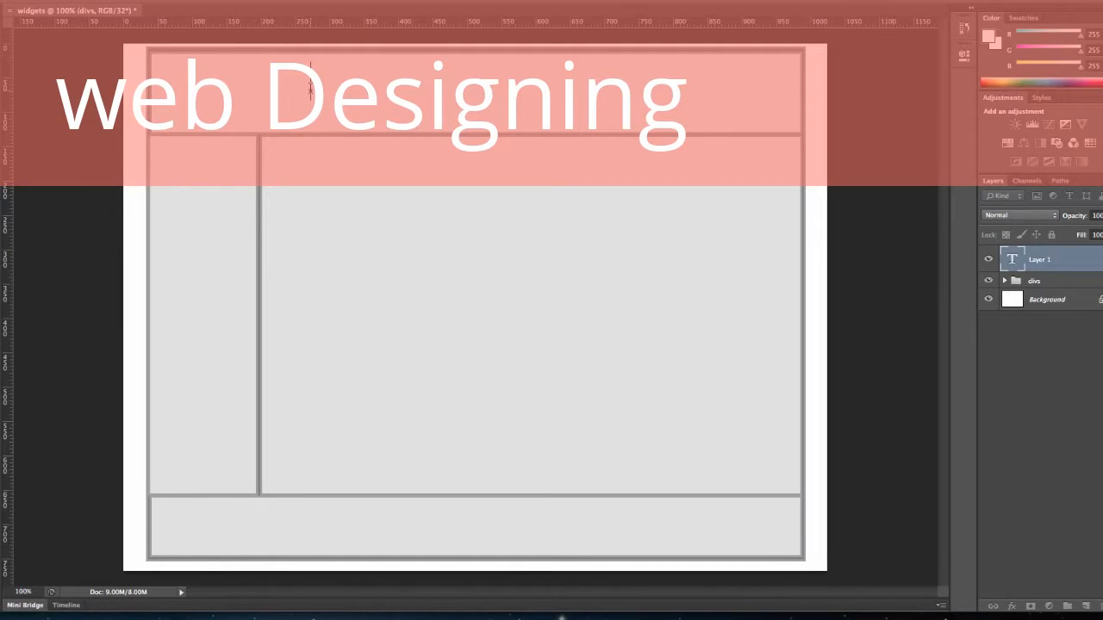
pyautogui.write('Wally')
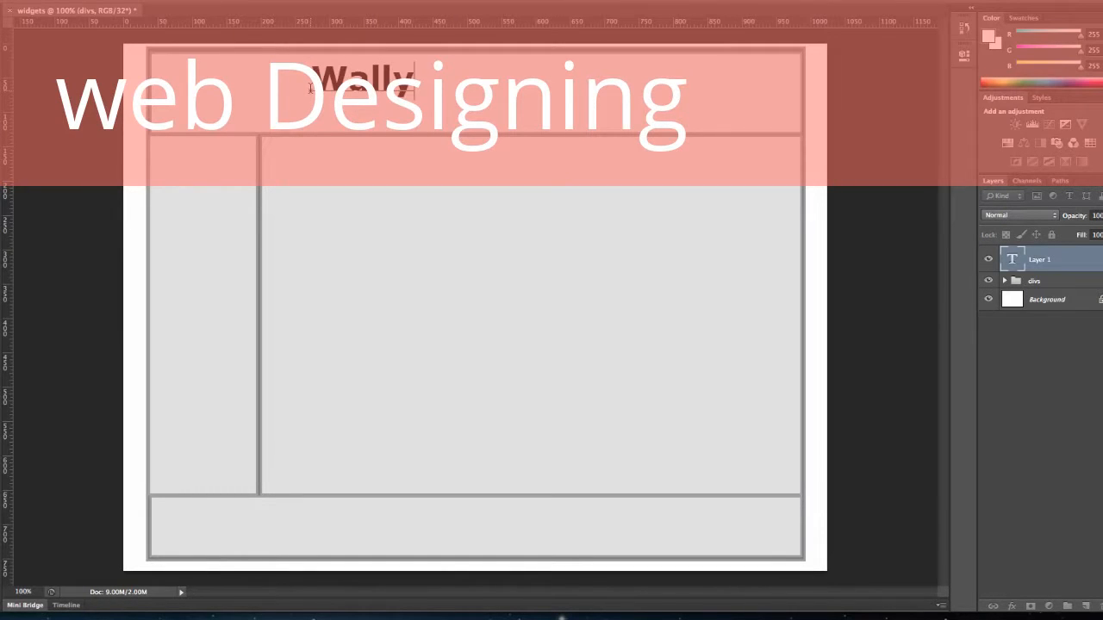
pyautogui.write("'s Widge")
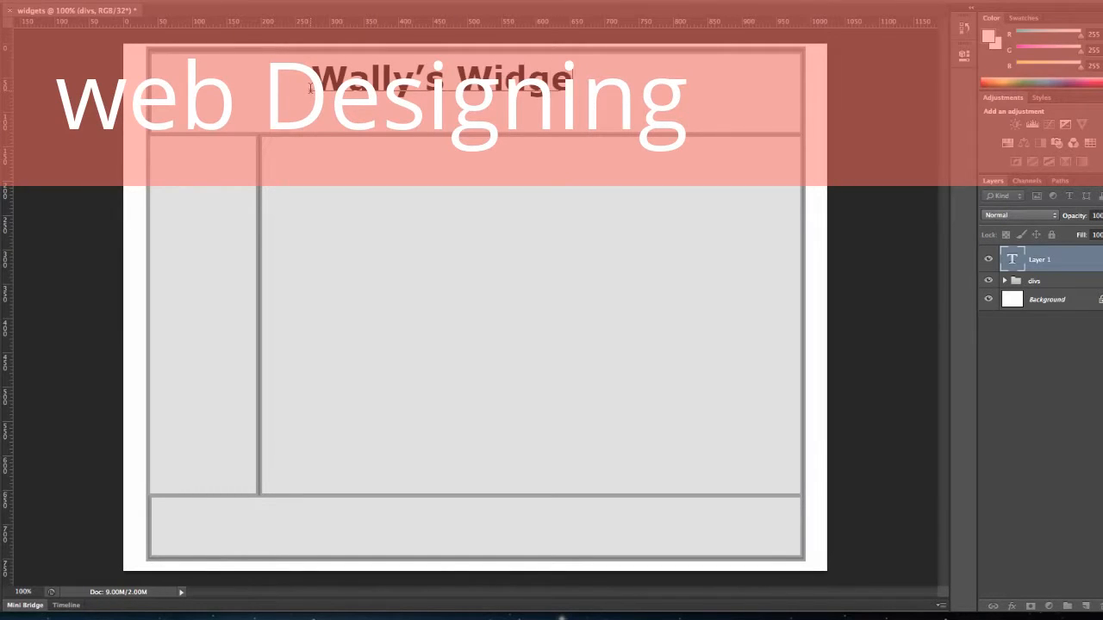
pyautogui.write('ts')
pyautogui.hotkey('ctrl', 'Return')
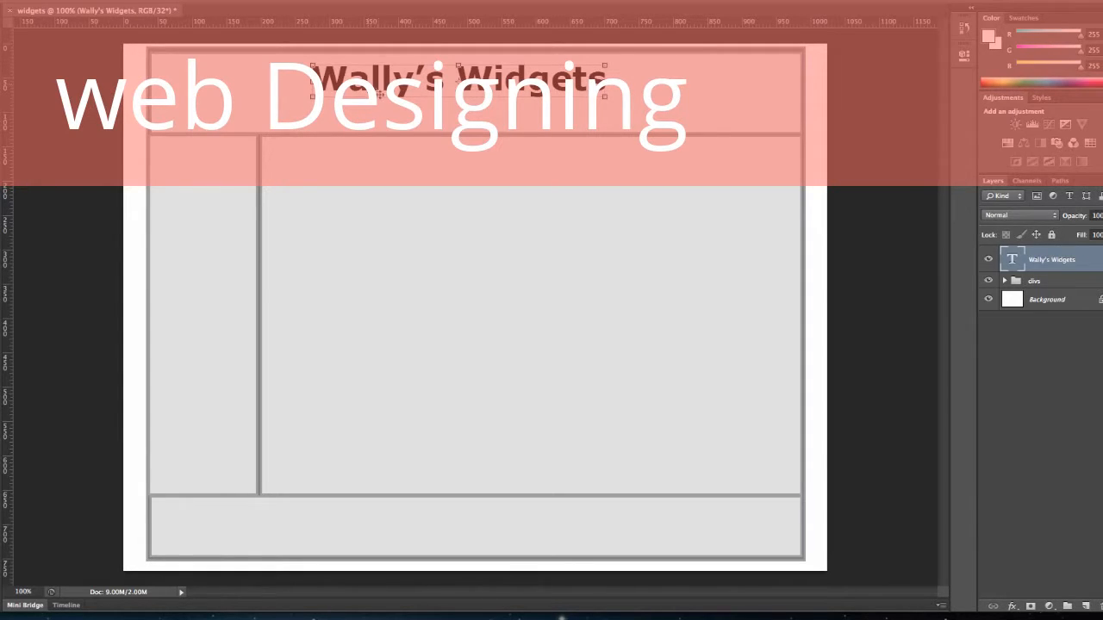
pyautogui.moveTo(379, 89); pyautogui.dragTo(410, 90)
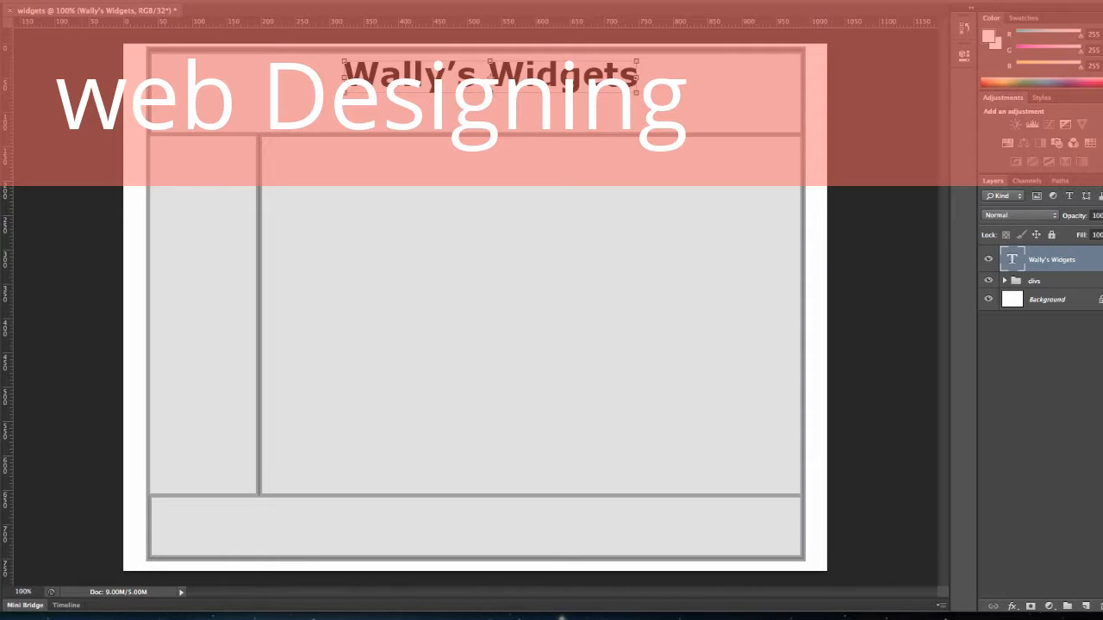
# - Draw a rounded rectangle button about 120 px wide in the lower part of the header, beneath the title
pyautogui.press('u')
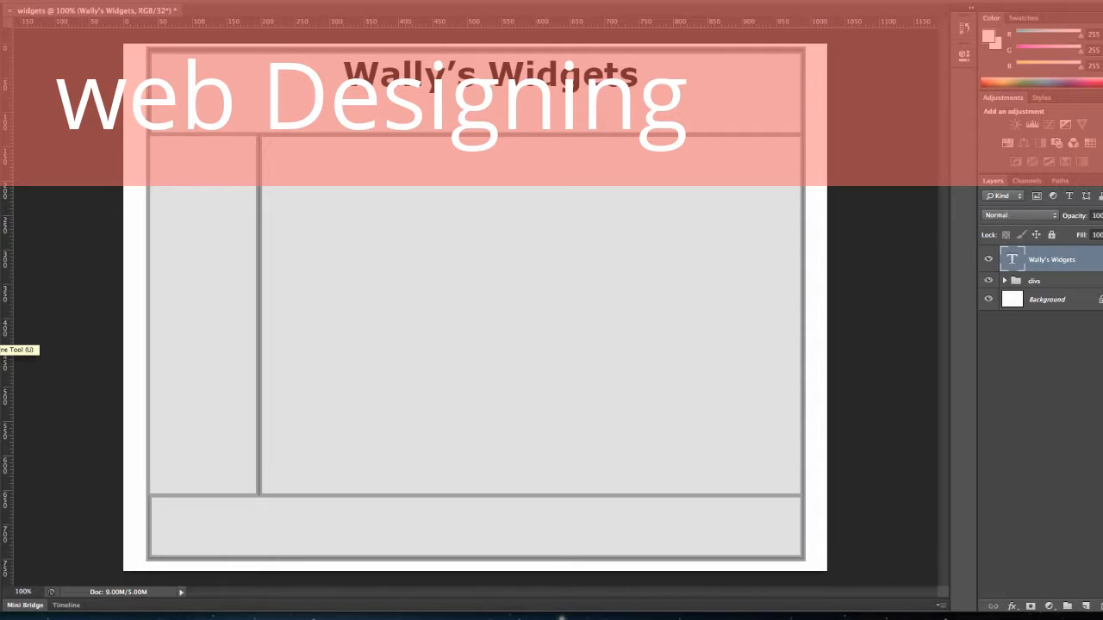
pyautogui.click(1, 345)
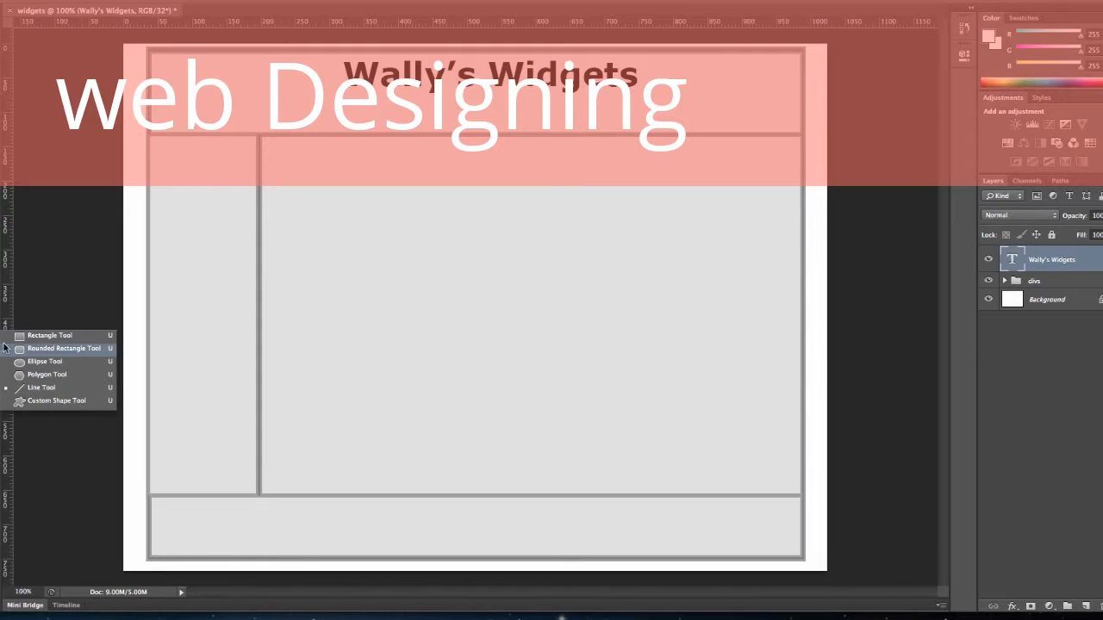
pyautogui.click(23, 335)
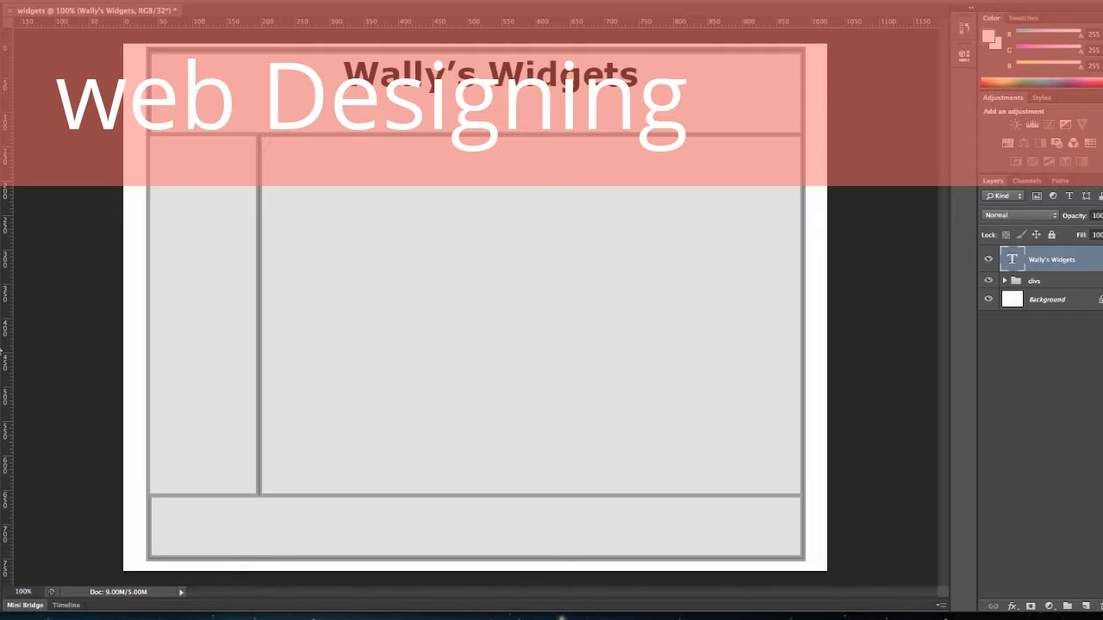
pyautogui.click(1, 352)
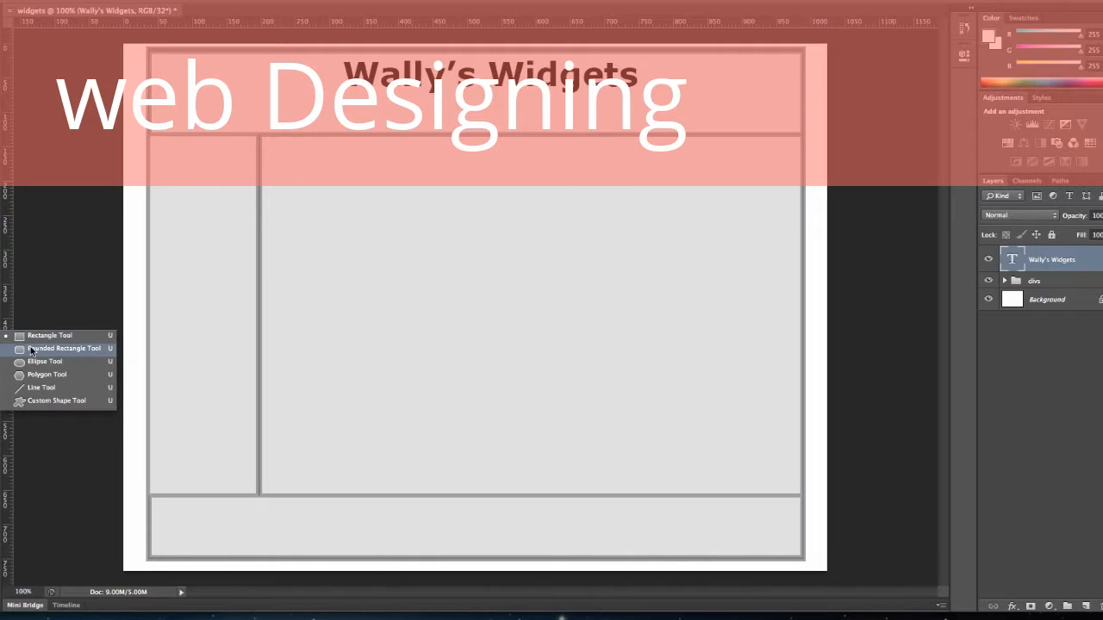
pyautogui.click(25, 350)
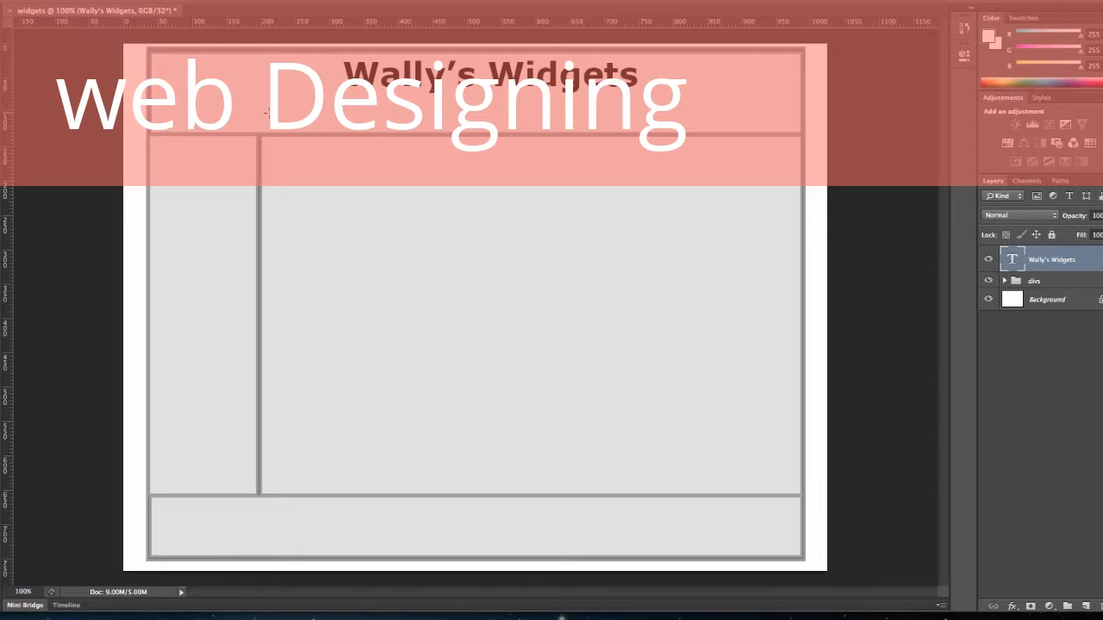
pyautogui.moveTo(266, 112); pyautogui.dragTo(349, 129)
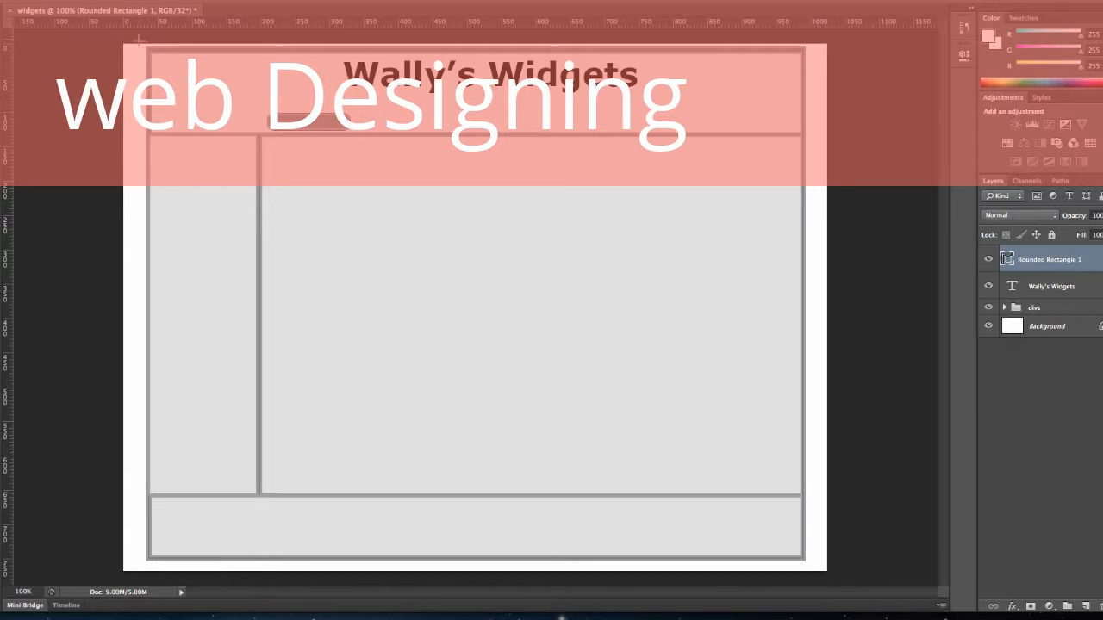
# - Duplicate the rounded rectangle twice and place the copies side by side to its right
pyautogui.press('a')
pyautogui.hotkey('ctrl', 'j')
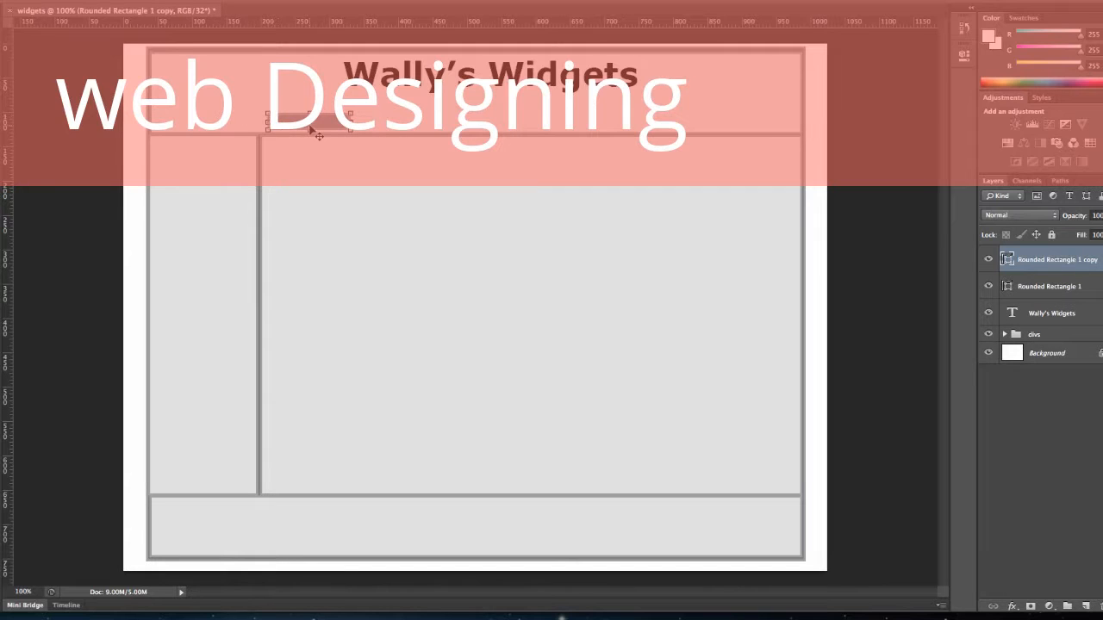
pyautogui.moveTo(317, 129); pyautogui.dragTo(403, 136)
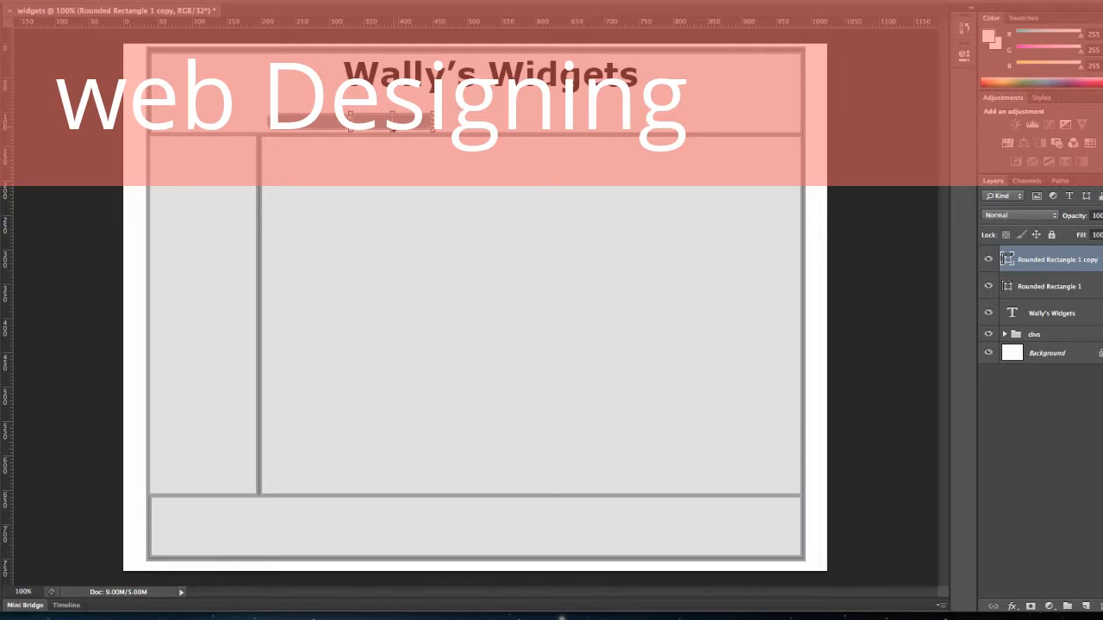
pyautogui.hotkey('ctrl', 'j')
pyautogui.moveTo(415, 136); pyautogui.dragTo(518, 128)
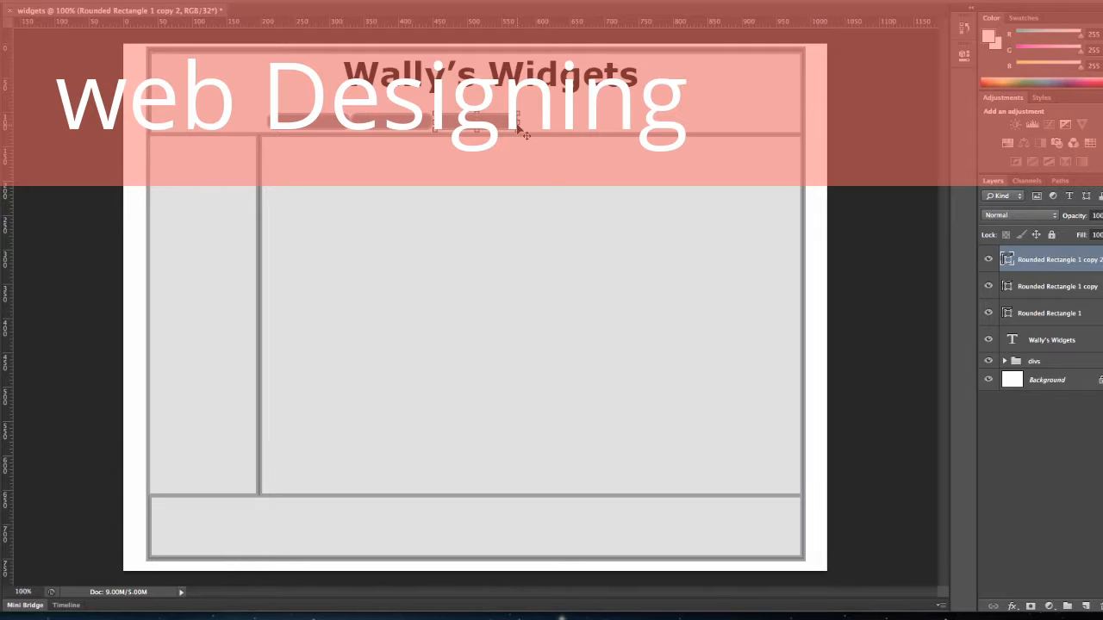
# - Duplicate the rounded rectangle a third time and move this copy to the right end of the header
pyautogui.press('super+j')
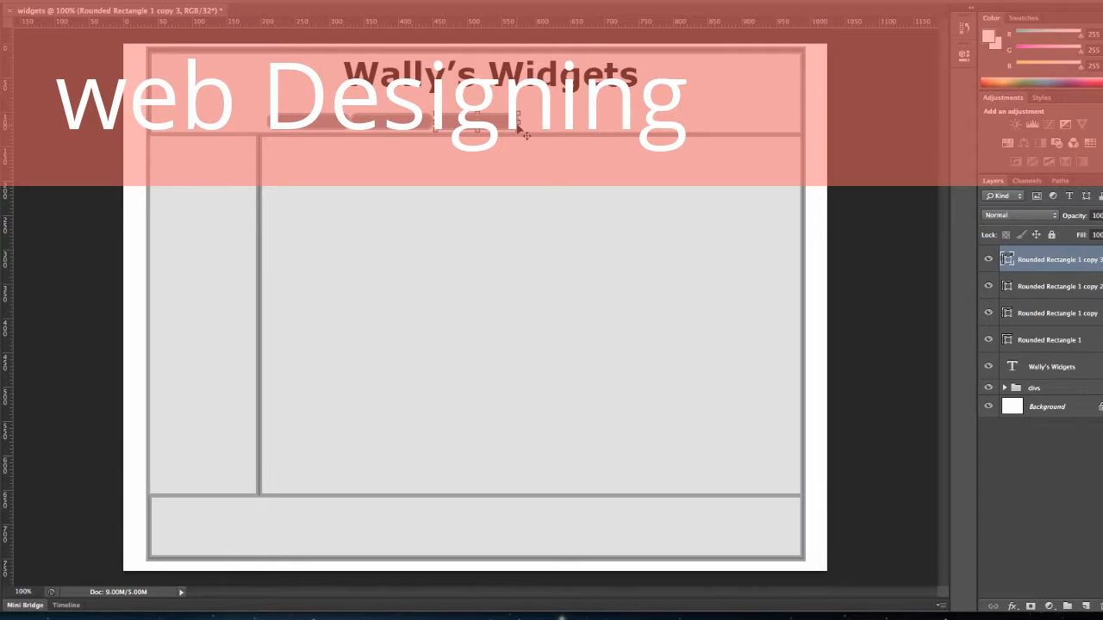
pyautogui.moveTo(510, 130); pyautogui.dragTo(722, 130)
pyautogui.hotkey('shift', 'Right')
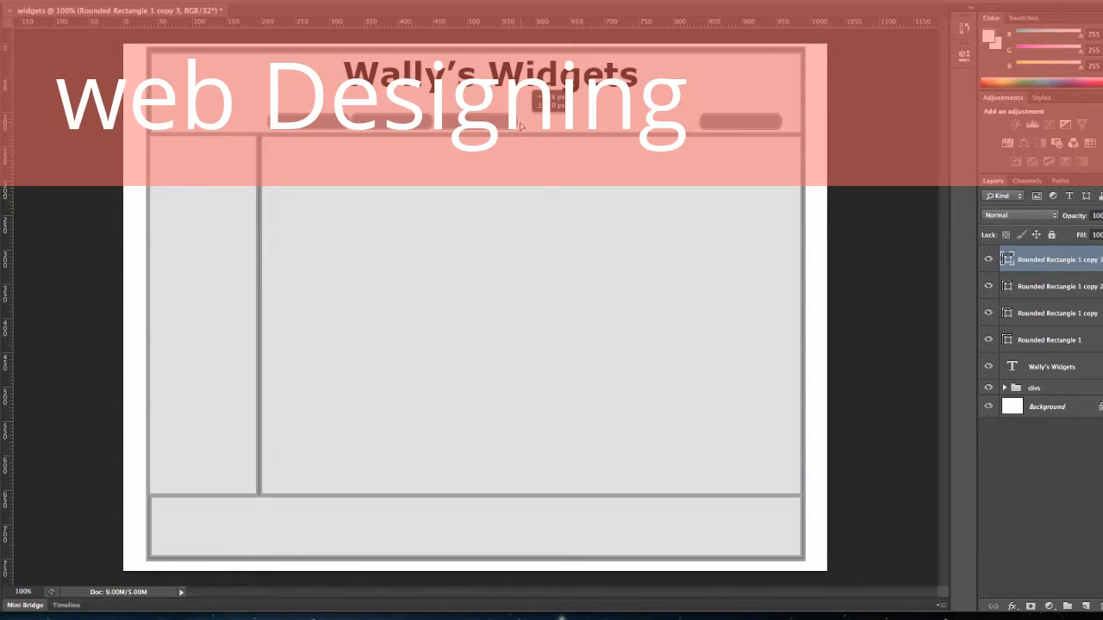
pyautogui.hotkey('shift', 'Right')
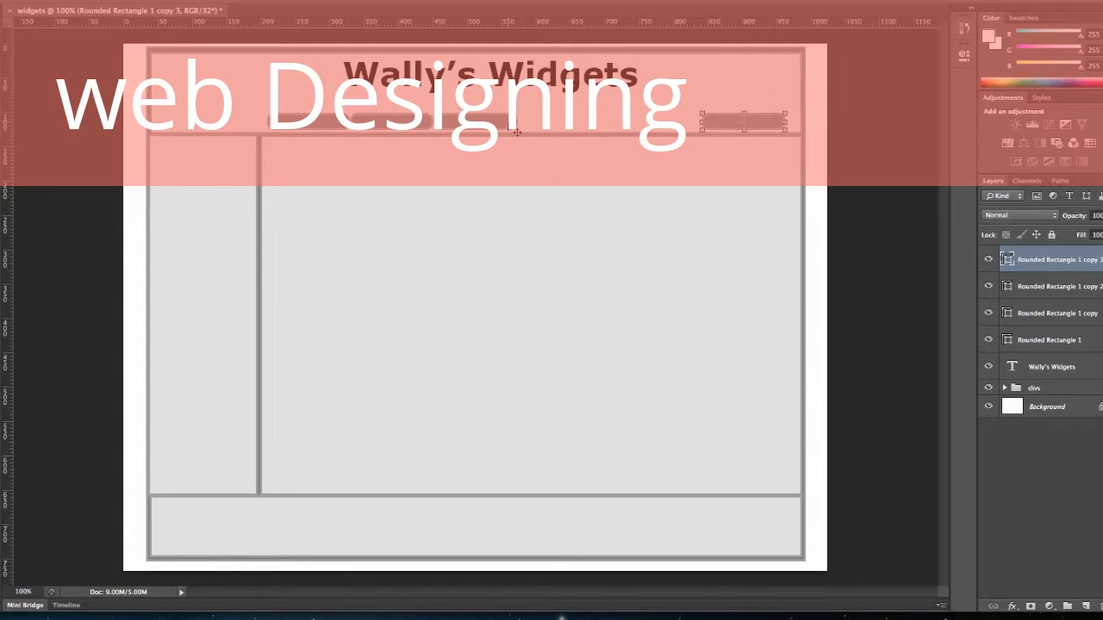
# - Move the other three rounded rectangles to the right so all four buttons sit evenly spaced in one row
pyautogui.click(1048, 291)
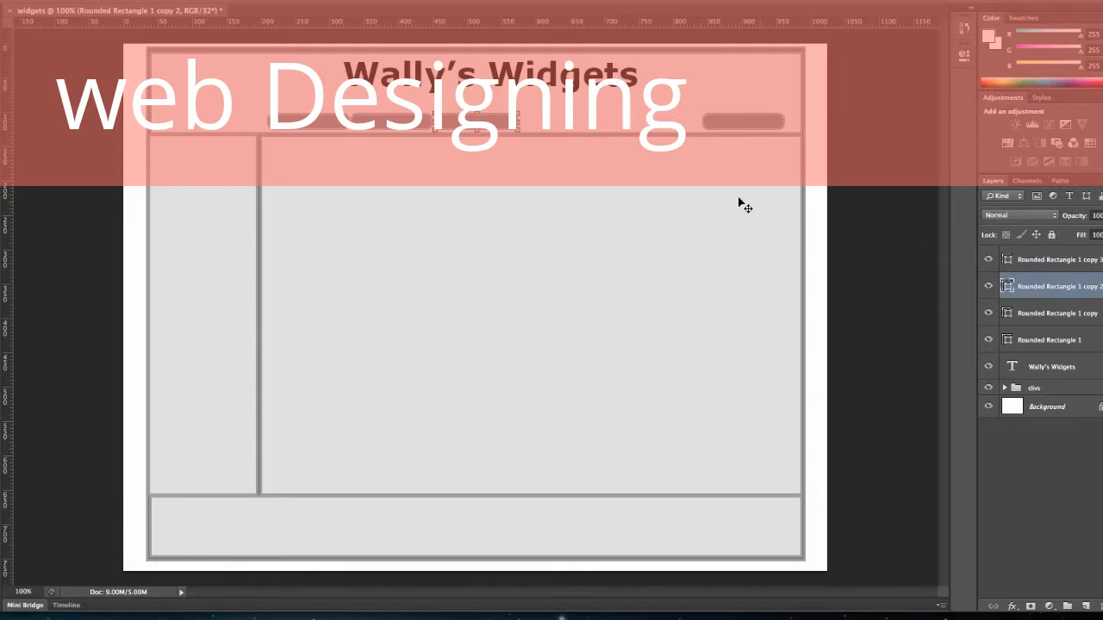
pyautogui.moveTo(508, 128); pyautogui.dragTo(673, 131)
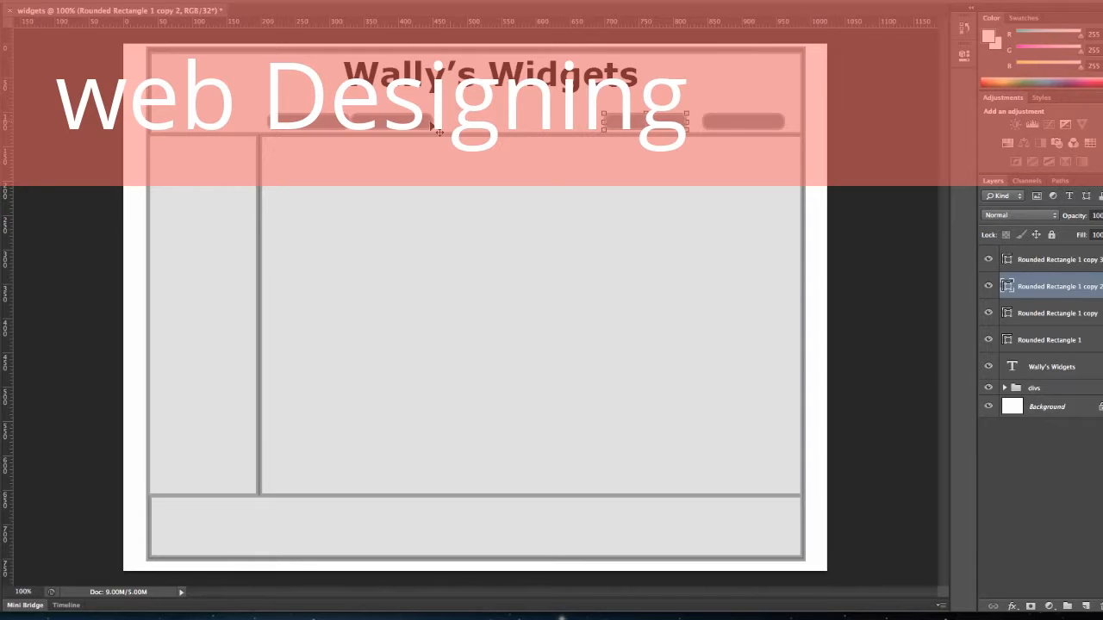
pyautogui.click(1058, 314)
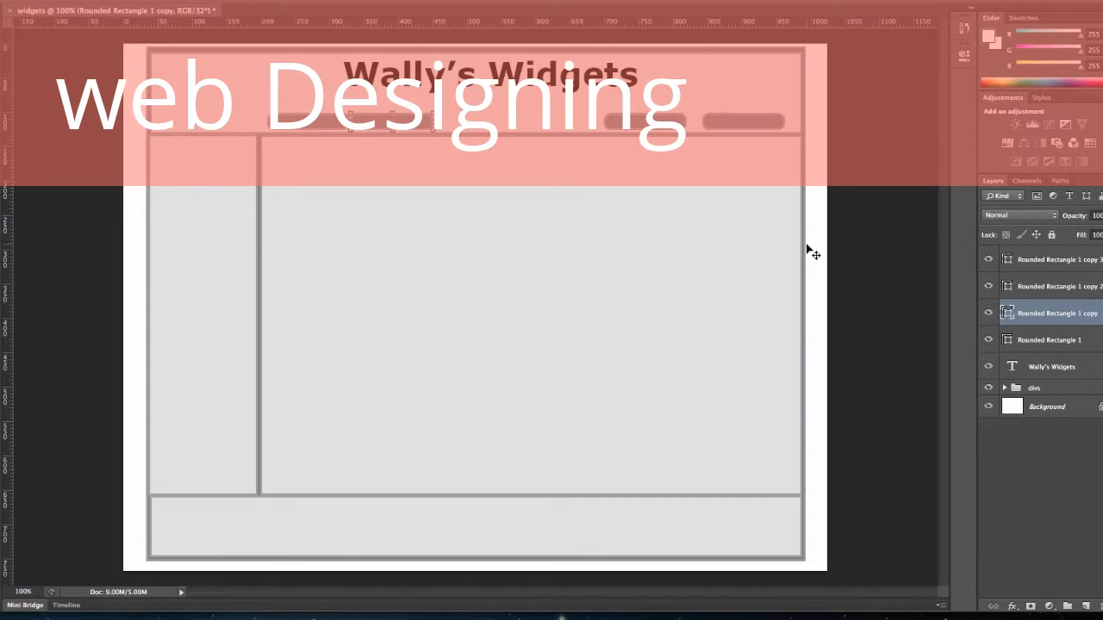
pyautogui.moveTo(424, 133); pyautogui.dragTo(573, 129)
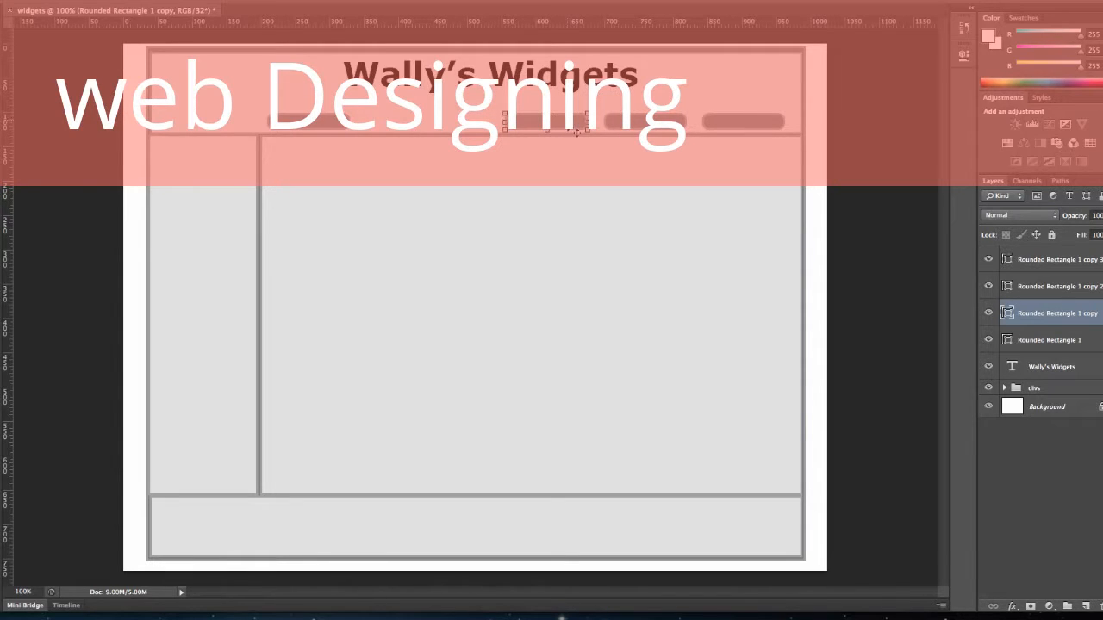
pyautogui.moveTo(341, 130); pyautogui.dragTo(353, 134)
pyautogui.click(1058, 341)
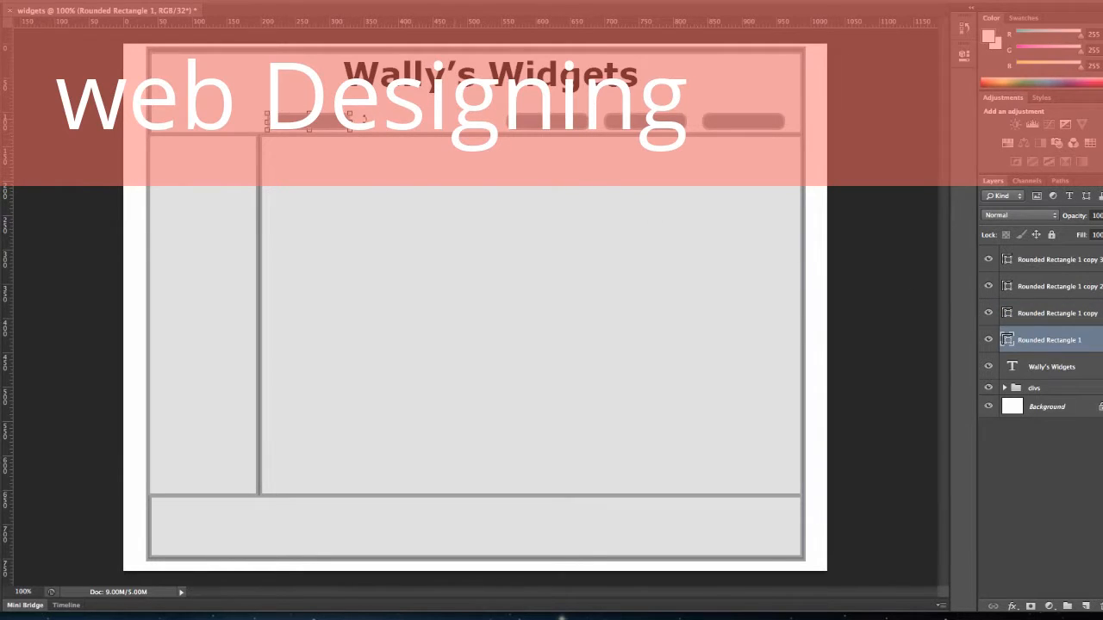
pyautogui.moveTo(350, 131); pyautogui.dragTo(481, 127)
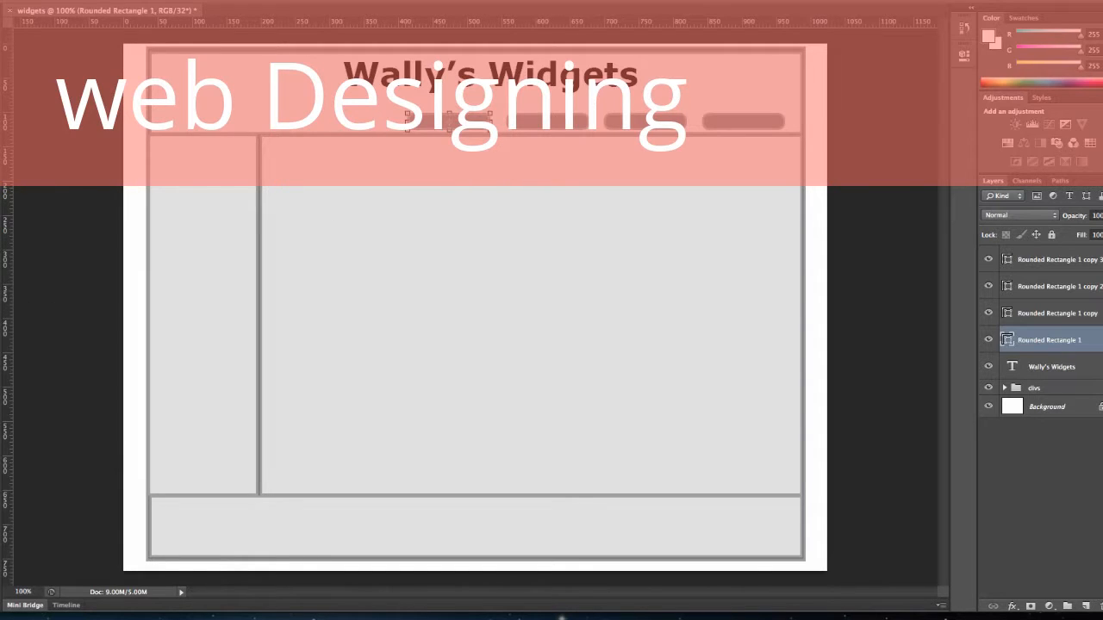
# - Set the font size to 12 pt and add the text "Home" on the leftmost header button
pyautogui.press('t')
pyautogui.click(245, 1)
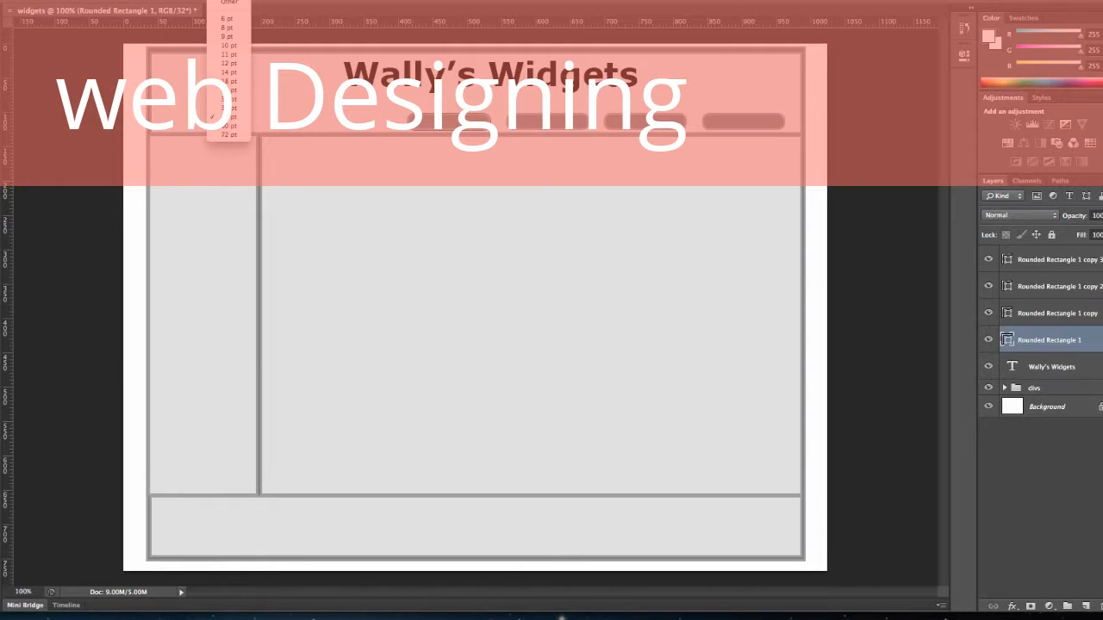
pyautogui.click(243, 64)
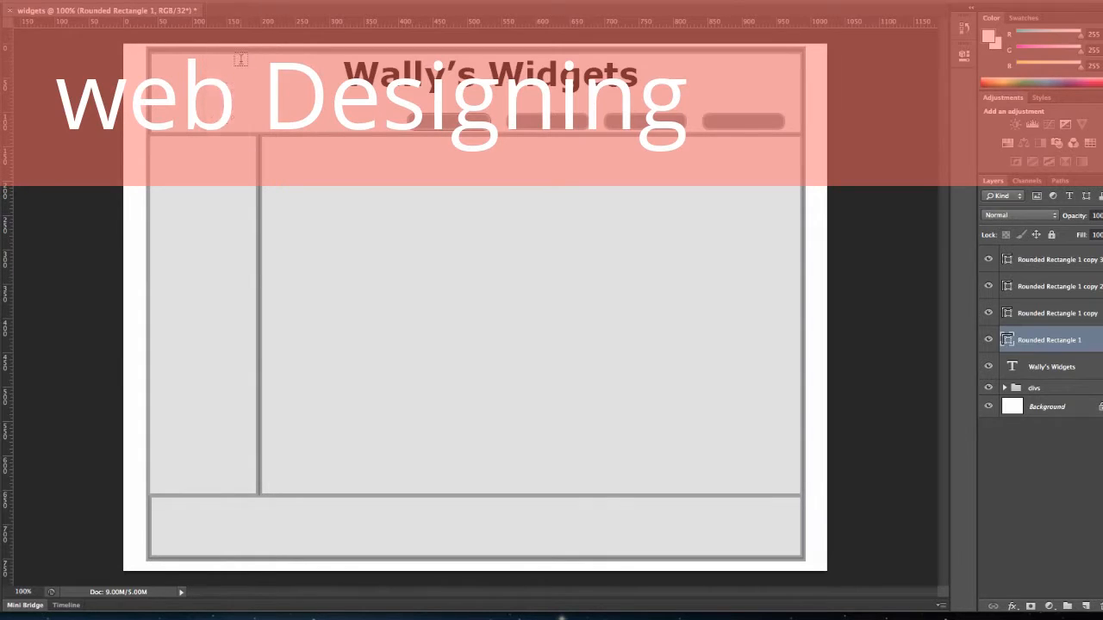
pyautogui.click(428, 120)
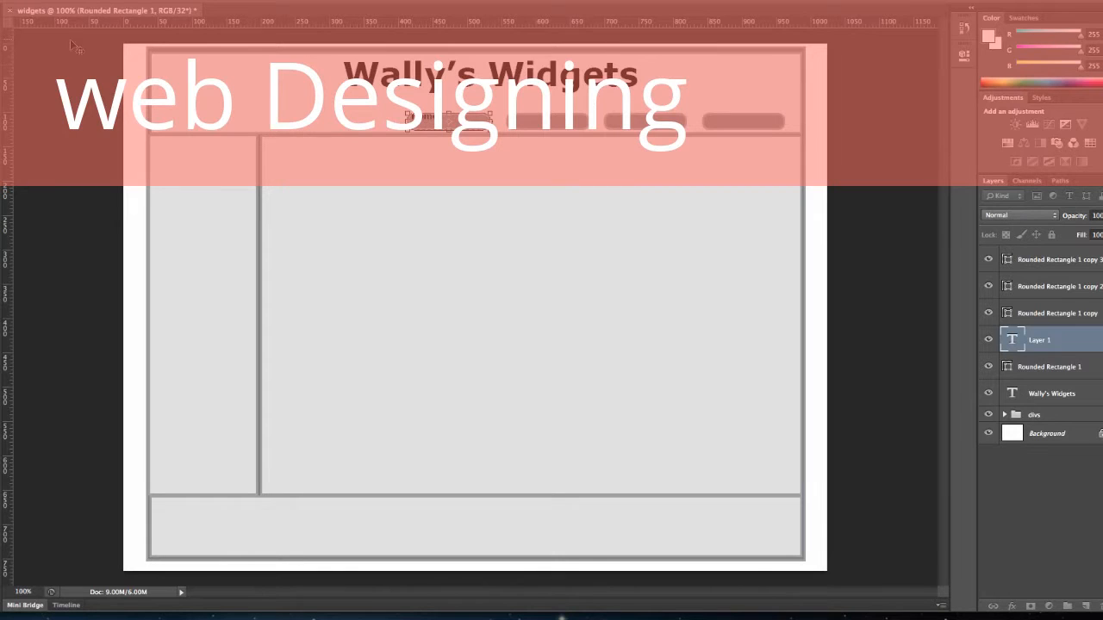
pyautogui.click(1, 42)
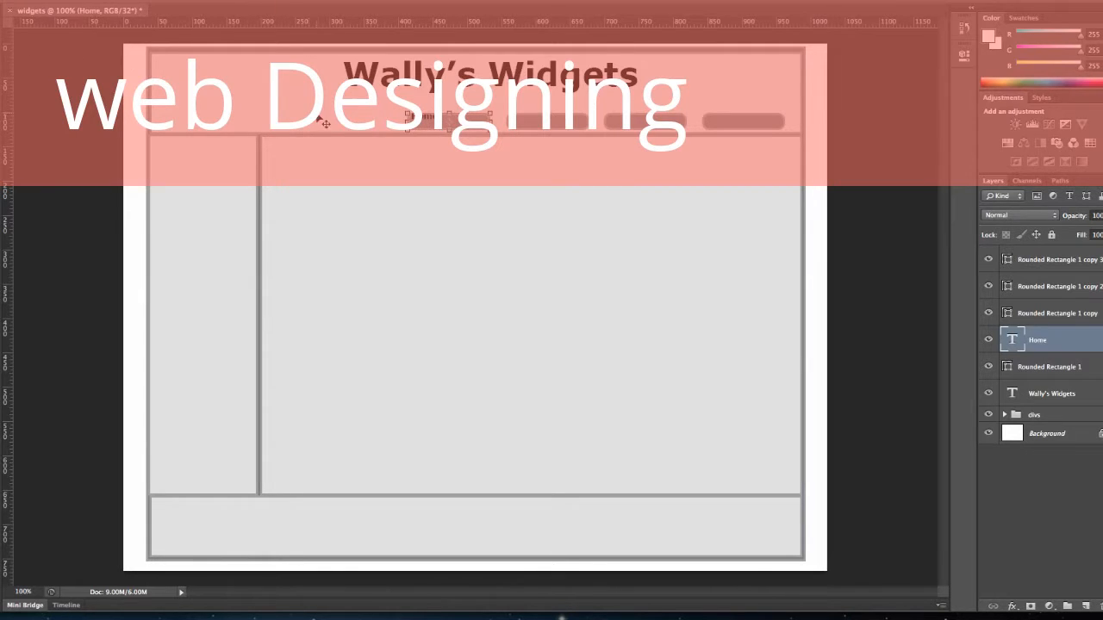
# - Centre the Home text on its button, scale it to 99.24% width and 130.49% height, and apply the transform
pyautogui.moveTo(428, 122); pyautogui.dragTo(450, 126)
pyautogui.moveTo(515, 133)
pyautogui.mouseDown()
pyautogui.moveTo(496, 134)
pyautogui.moveTo(515, 140)
pyautogui.mouseUp()
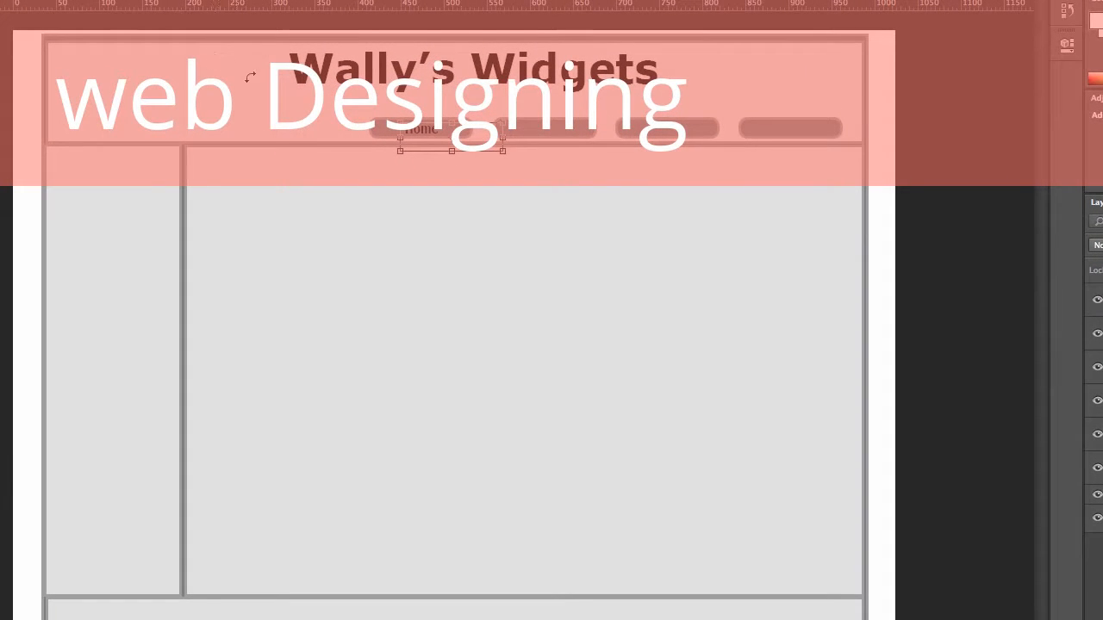
pyautogui.press('t')
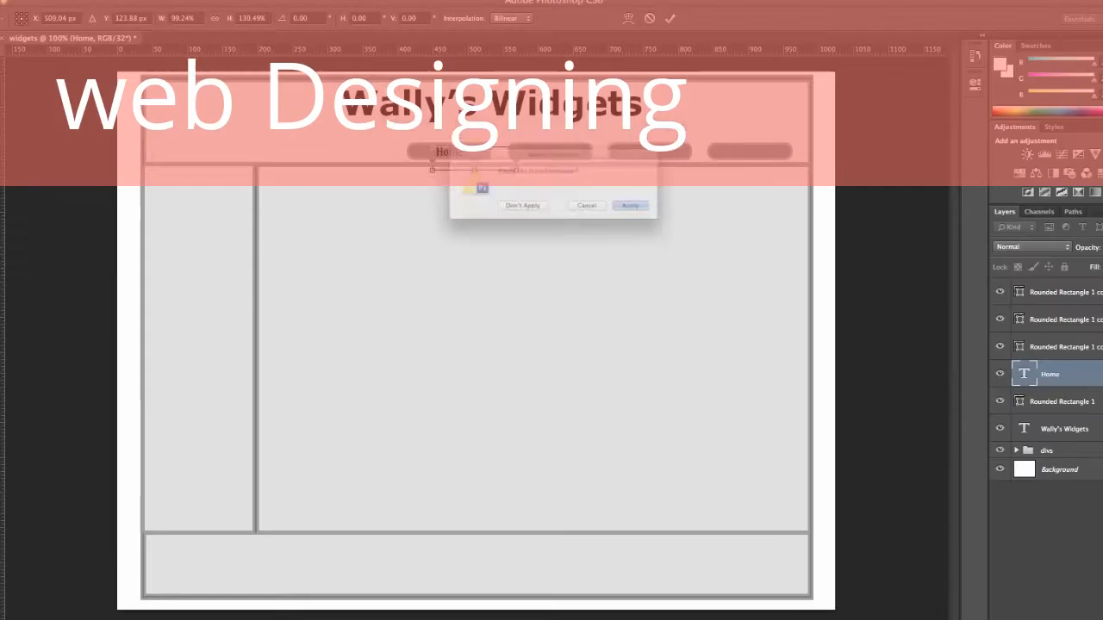
pyautogui.click(648, 219)
# - Draw a text box over the second header button, extend its lower edge and accept the text colour
pyautogui.moveTo(503, 132); pyautogui.dragTo(570, 155)
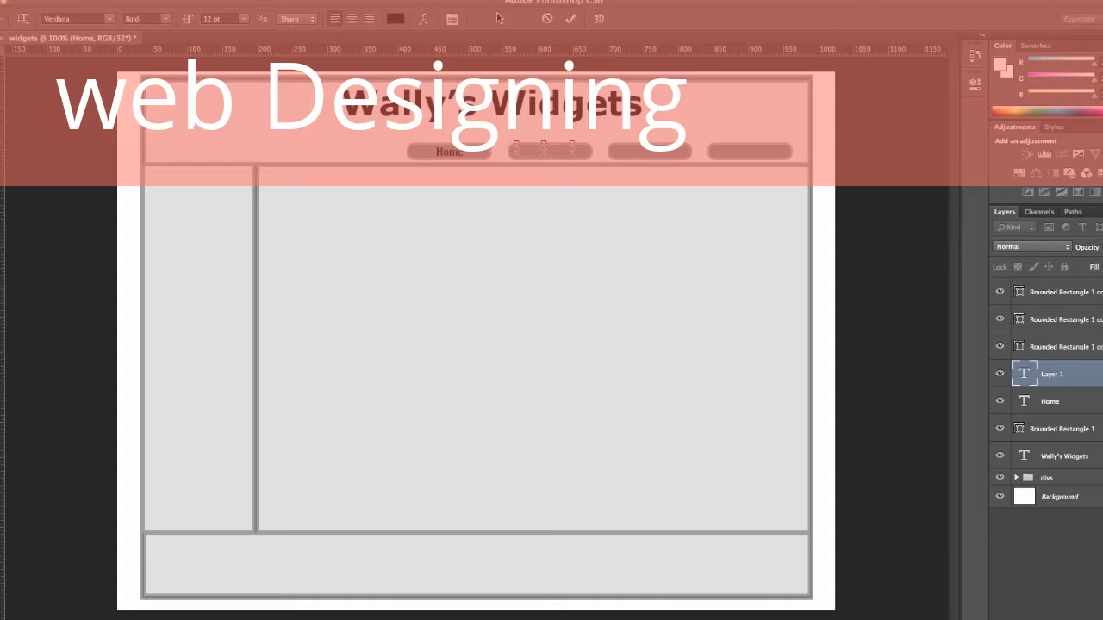
pyautogui.moveTo(544, 157); pyautogui.dragTo(544, 170)
pyautogui.click(392, 19)
pyautogui.click(628, 187)
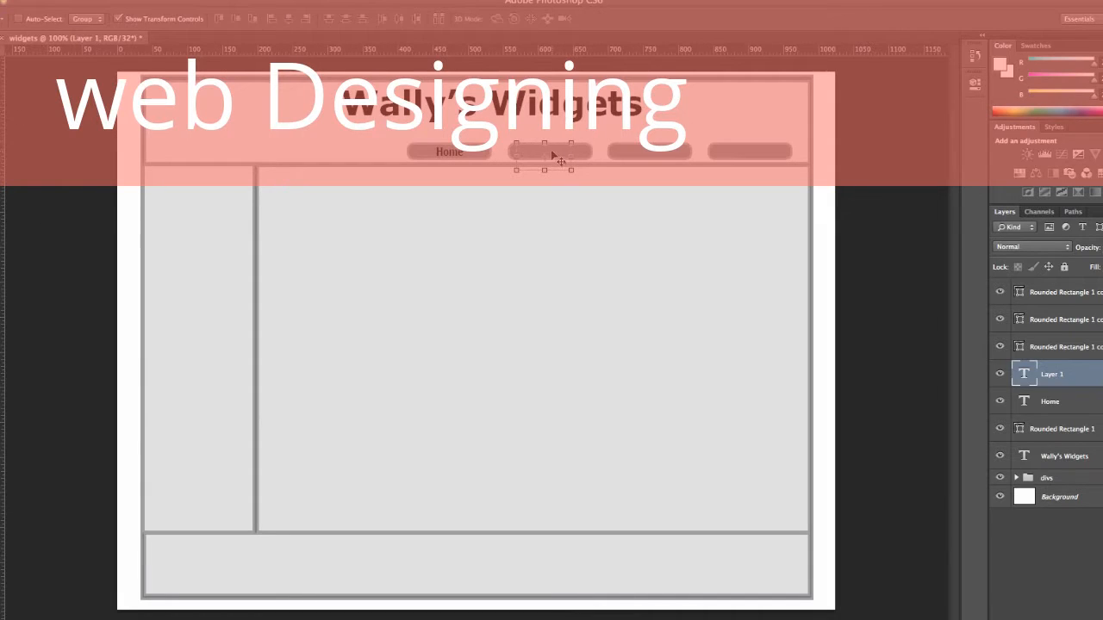
pyautogui.hotkey('ctrl', 't')
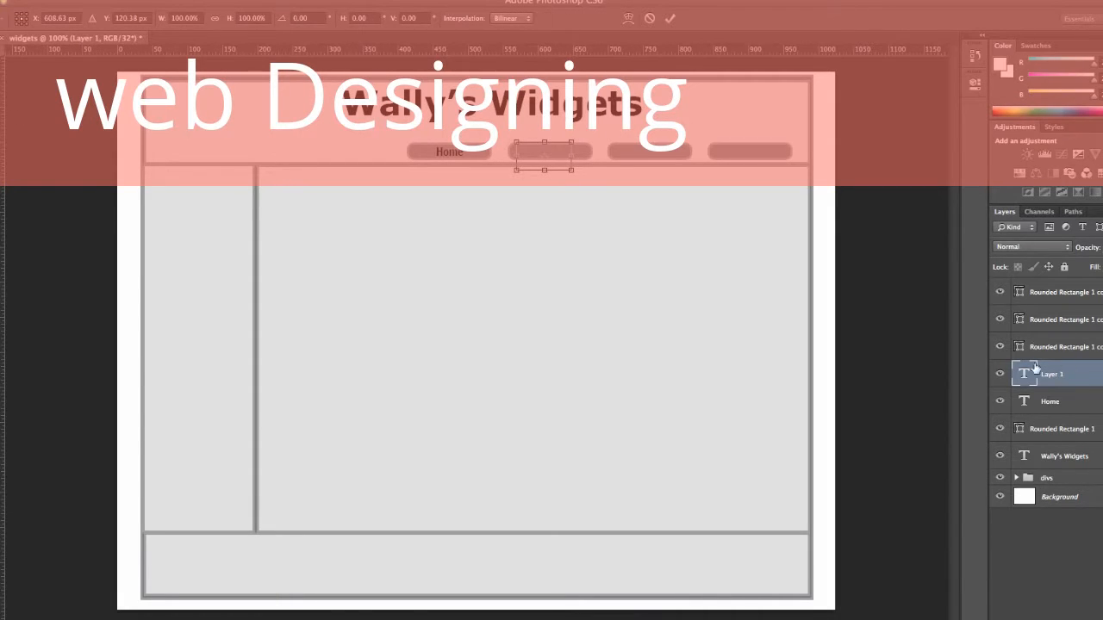
pyautogui.press('Return')
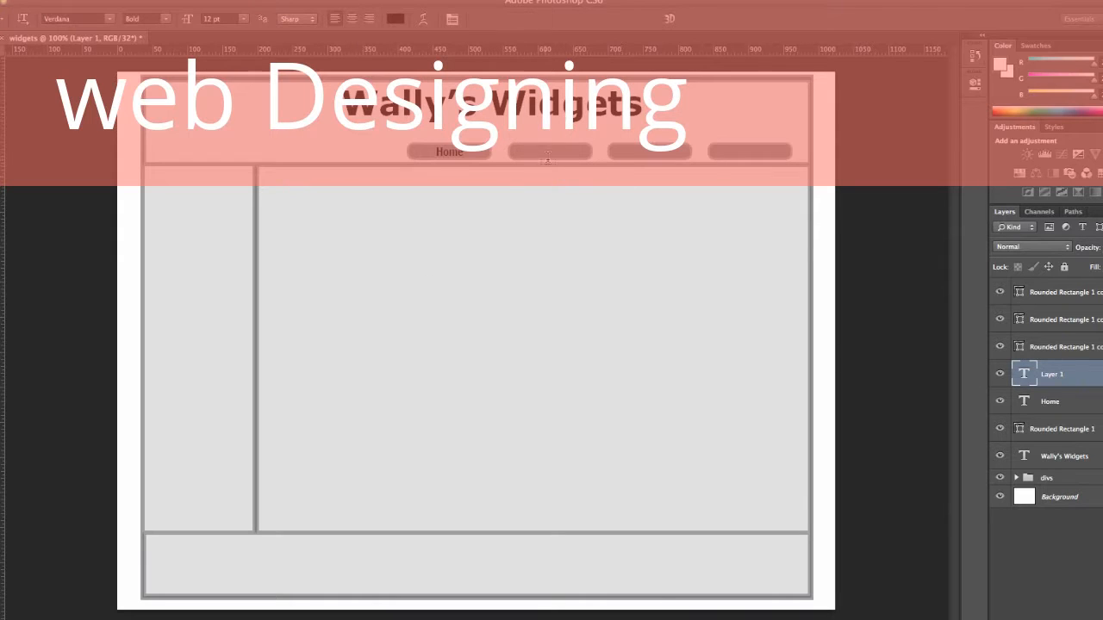
# - Add another text box over the second header button, accept its text colour, and add one over the third button
pyautogui.click(532, 151)
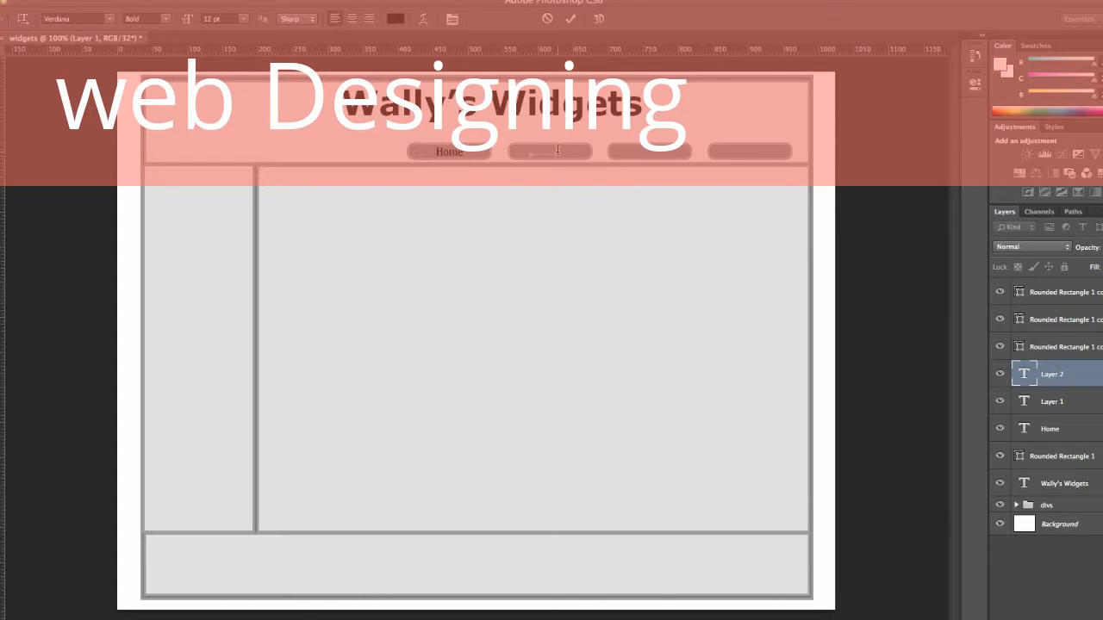
pyautogui.click(398, 19)
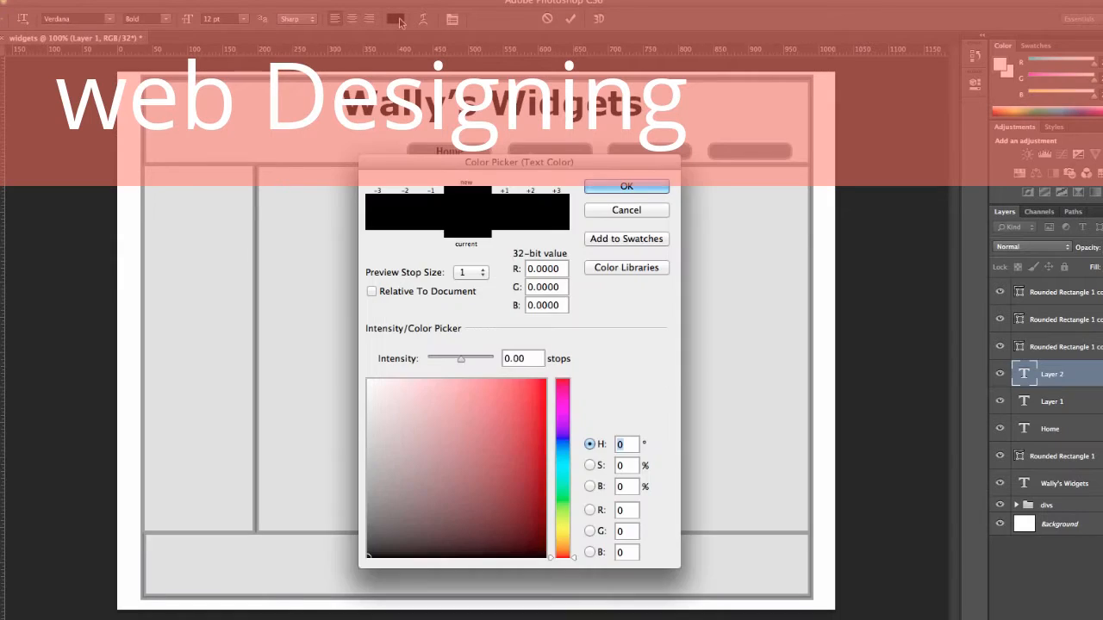
pyautogui.click(625, 184)
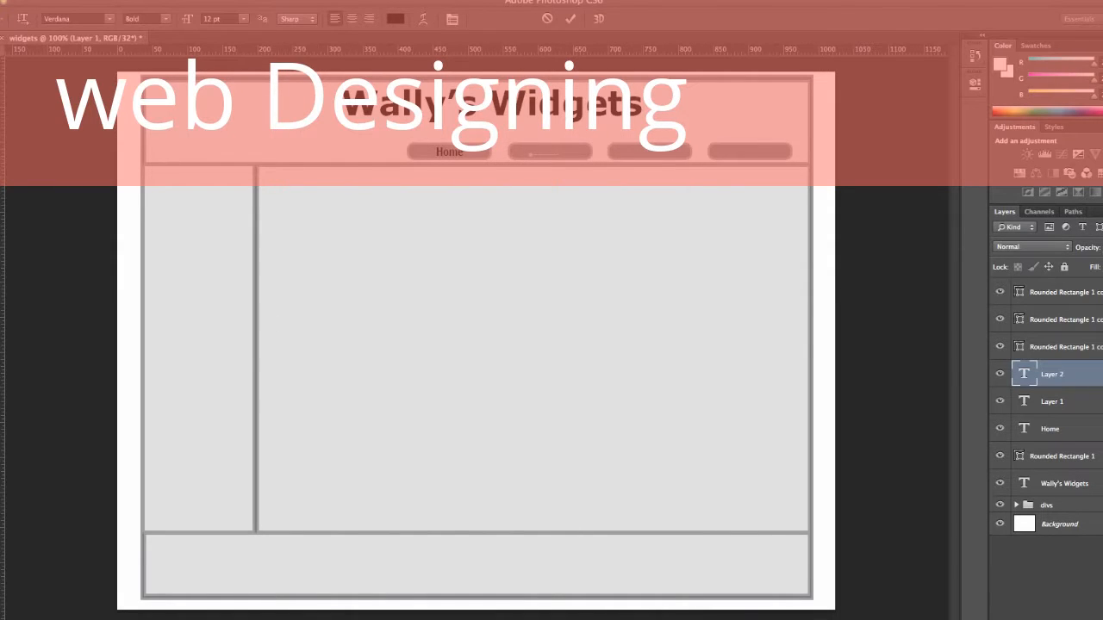
pyautogui.click(2, 436)
pyautogui.click(644, 209)
pyautogui.moveTo(560, 153); pyautogui.dragTo(521, 152)
pyautogui.click(1000, 372)
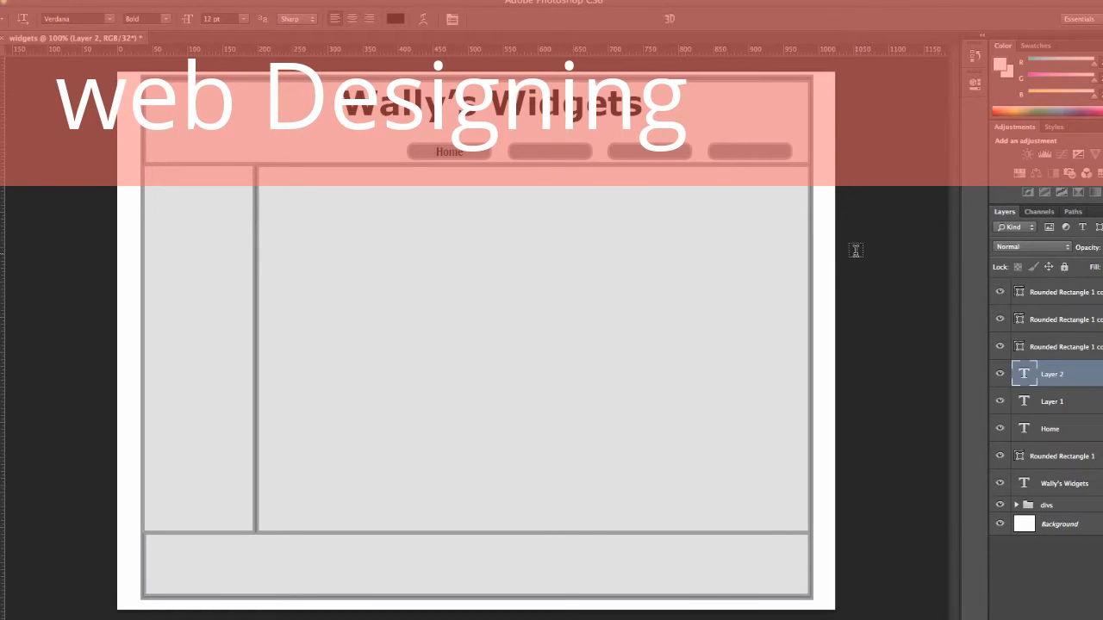
pyautogui.click(624, 152)
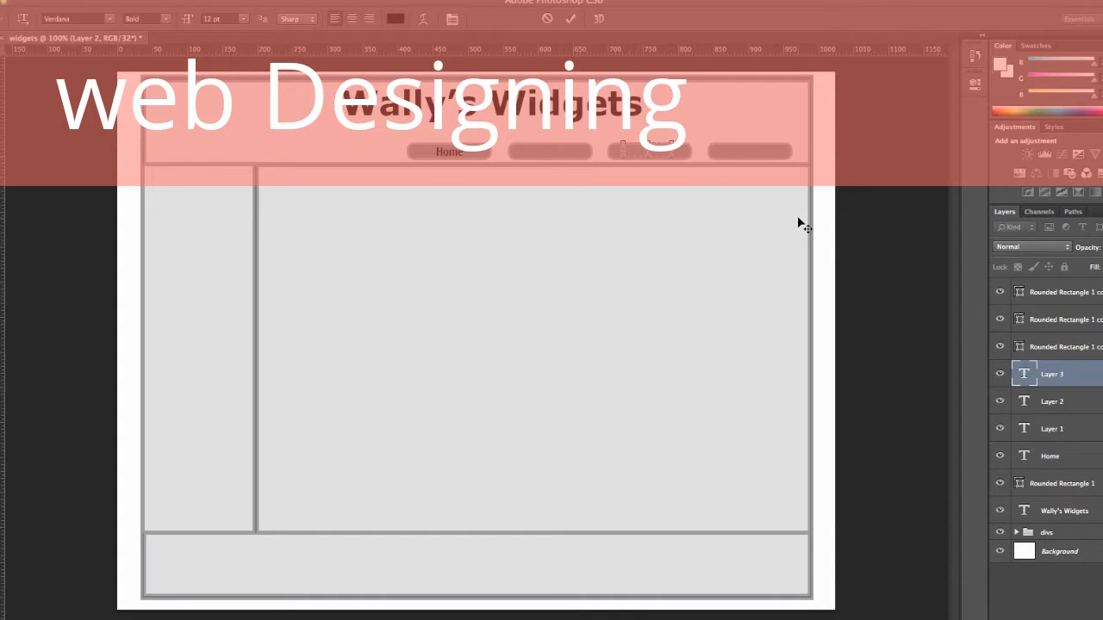
# - Move the three empty text layers and the Home text layer above all the rounded rectangle layers
pyautogui.moveTo(1060, 376); pyautogui.dragTo(1060, 285)
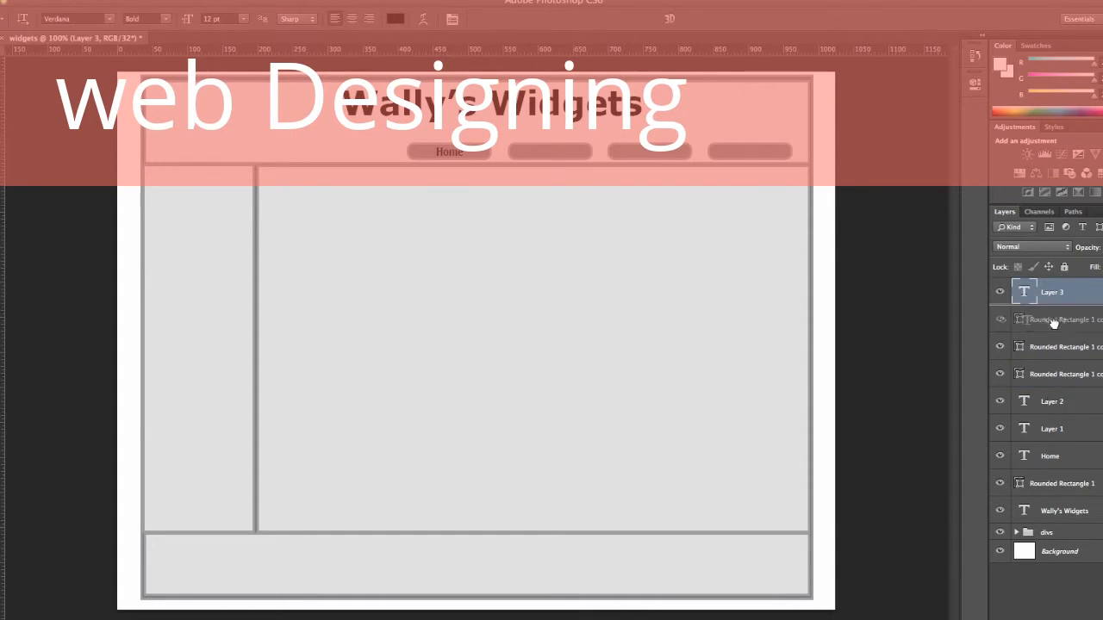
pyautogui.moveTo(1053, 401); pyautogui.dragTo(1053, 320)
pyautogui.moveTo(1065, 428); pyautogui.dragTo(1065, 347)
pyautogui.moveTo(1061, 456); pyautogui.dragTo(1062, 374)
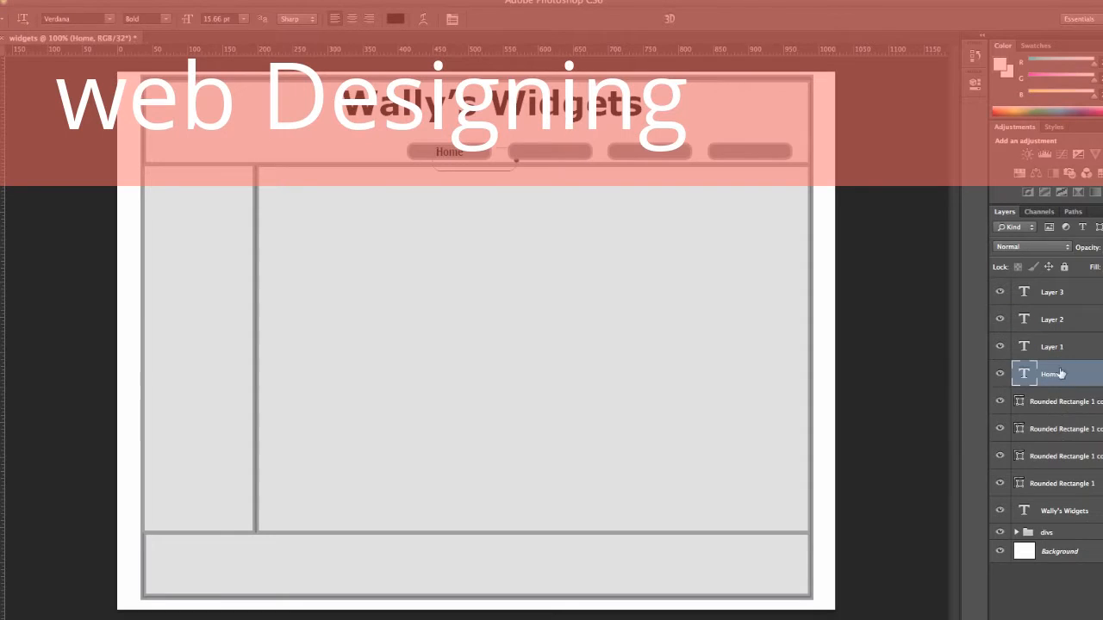
# - Enter the text "Sales" in the empty text layer directly above Home
pyautogui.doubleClick(1025, 347)
pyautogui.write('sal')
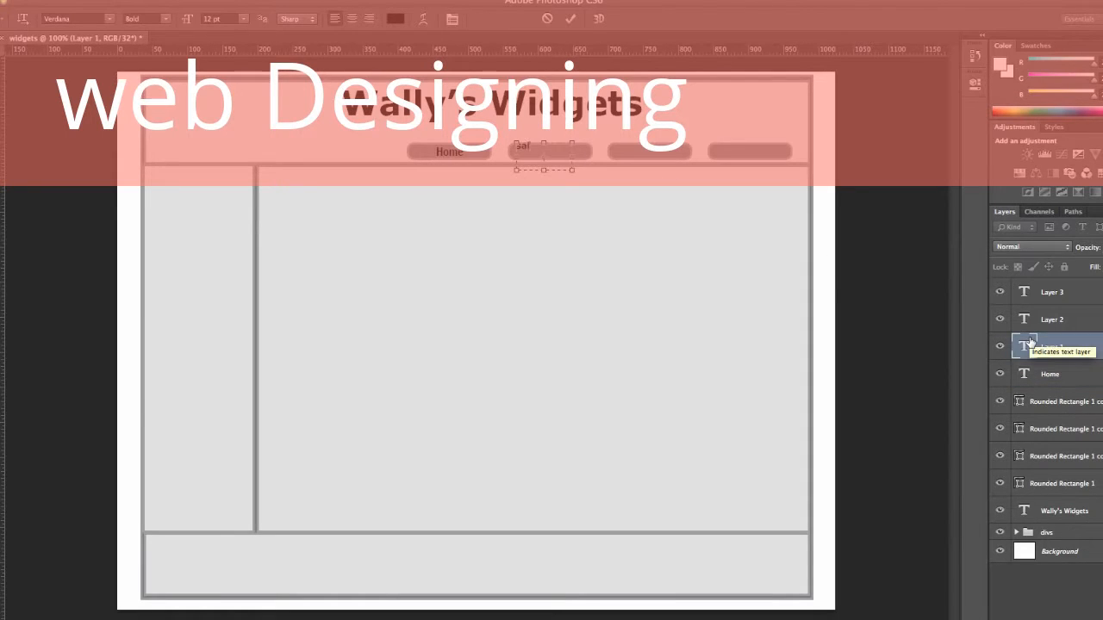
pyautogui.write('e')
pyautogui.press('BackSpace')
pyautogui.press('BackSpace')
pyautogui.press('BackSpace')
pyautogui.press('BackSpace')
pyautogui.write('Sales')
# - Centre the Sales text on the second header button and move the Contact text onto the fourth button
pyautogui.click(2, 56)
pyautogui.click(549, 147)
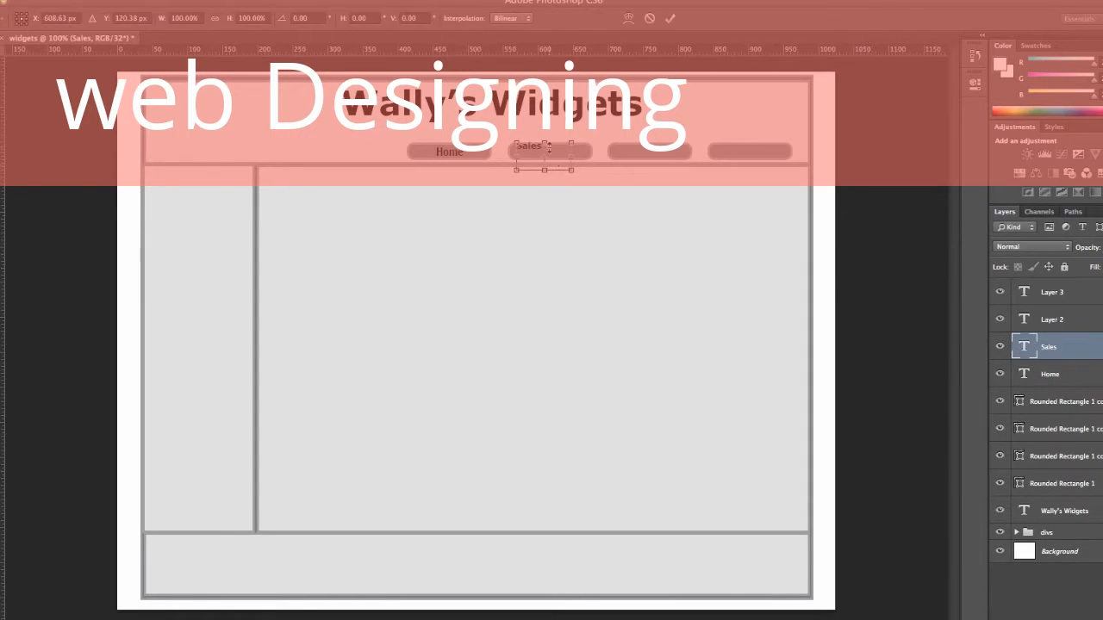
pyautogui.moveTo(547, 155)
pyautogui.mouseDown()
pyautogui.moveTo(562, 161)
pyautogui.moveTo(552, 147)
pyautogui.mouseUp()
pyautogui.click(2, 57)
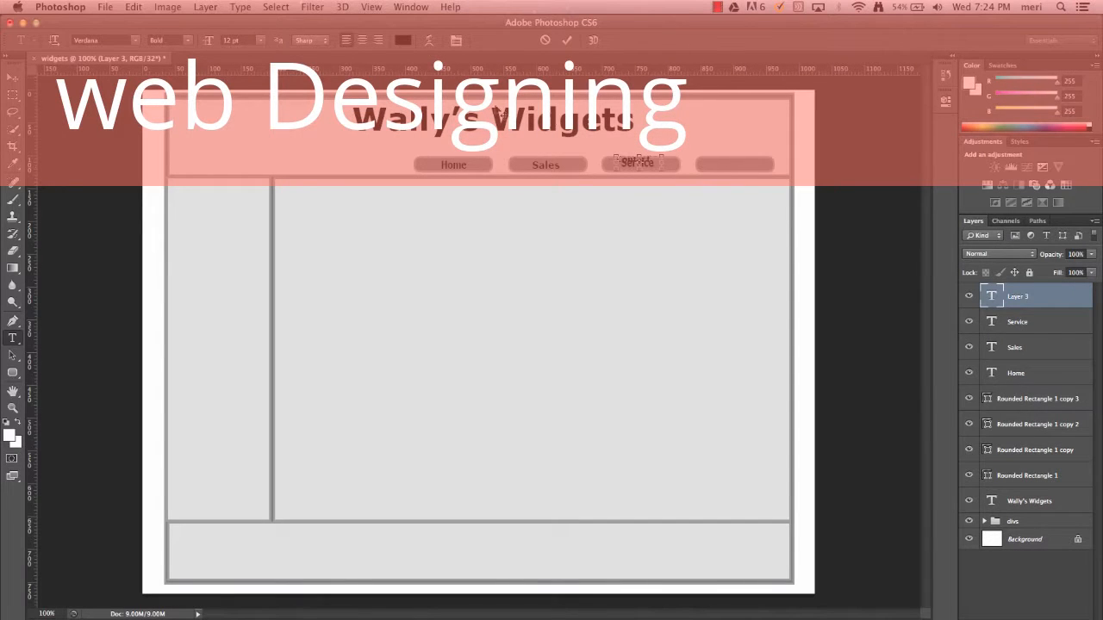
pyautogui.click(12, 78)
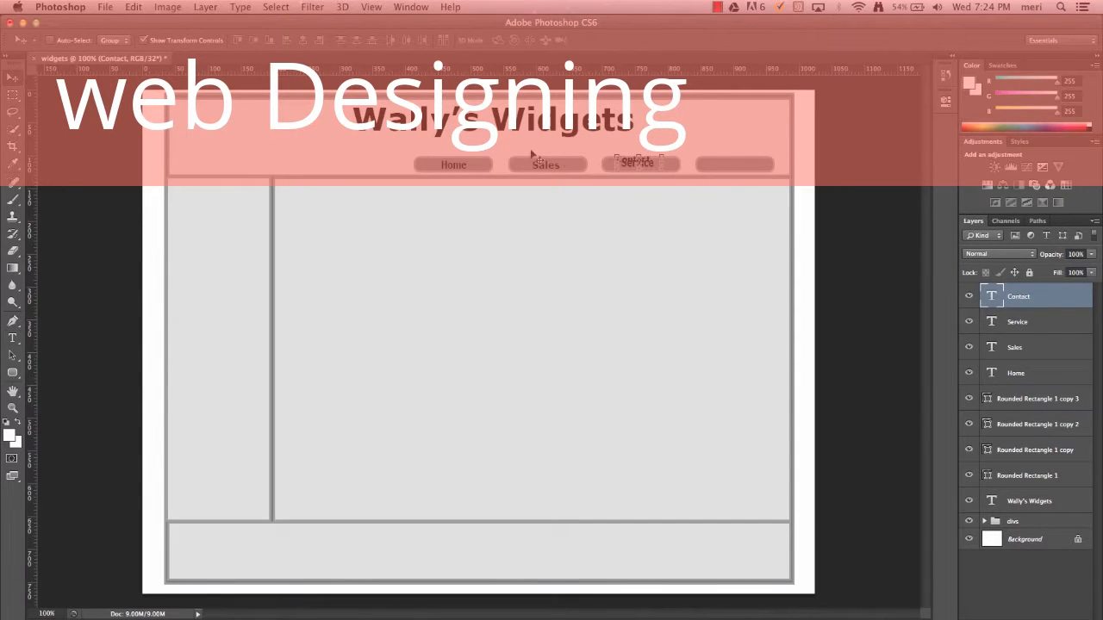
pyautogui.moveTo(641, 168); pyautogui.dragTo(739, 172)
# - Lock the Contact, Service, Sales and Home text layers completely
pyautogui.click(1028, 273)
pyautogui.click(1076, 319)
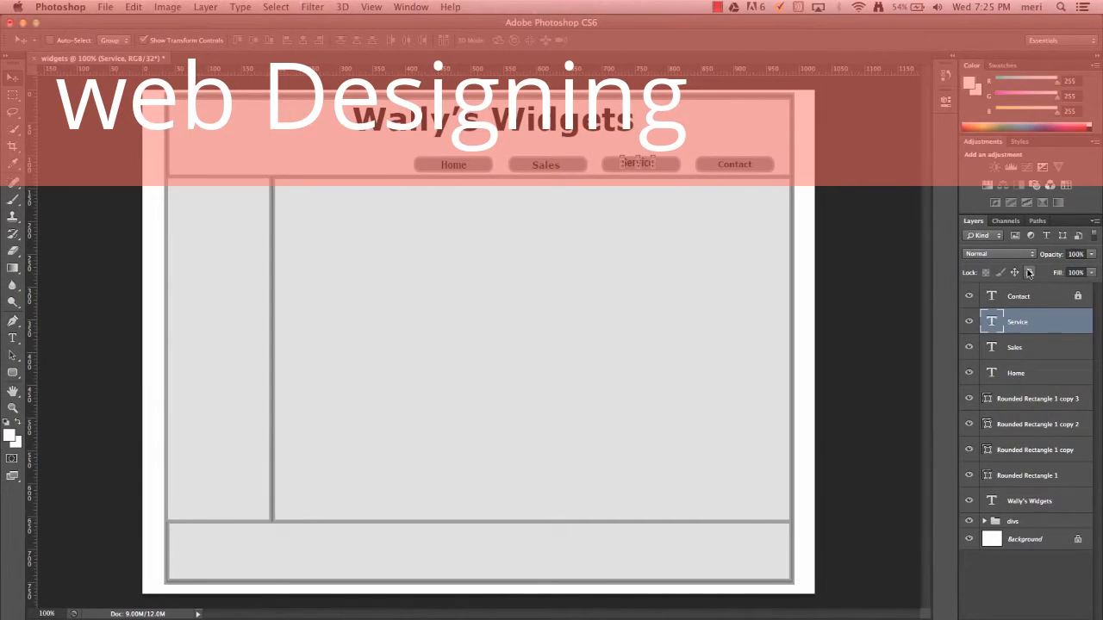
pyautogui.click(1029, 274)
pyautogui.click(1068, 349)
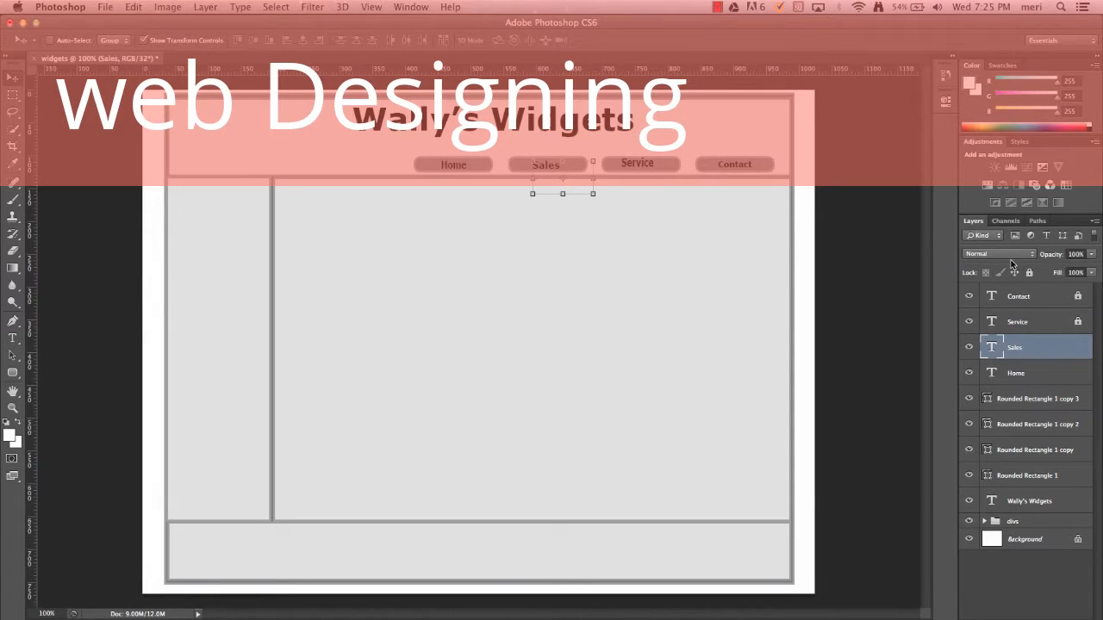
pyautogui.click(1029, 273)
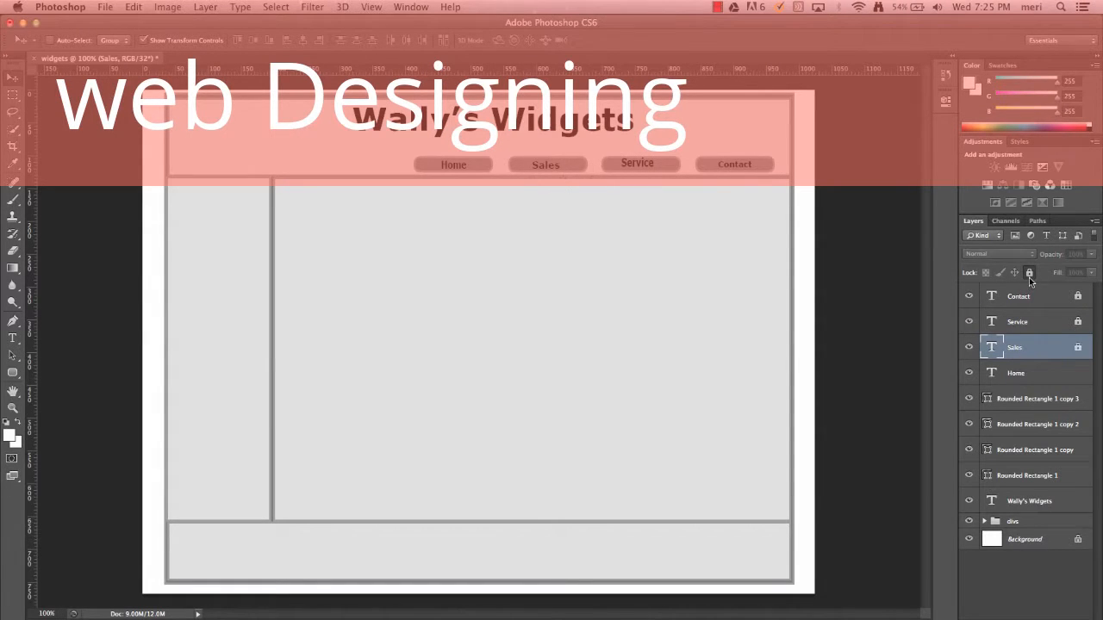
pyautogui.click(1083, 371)
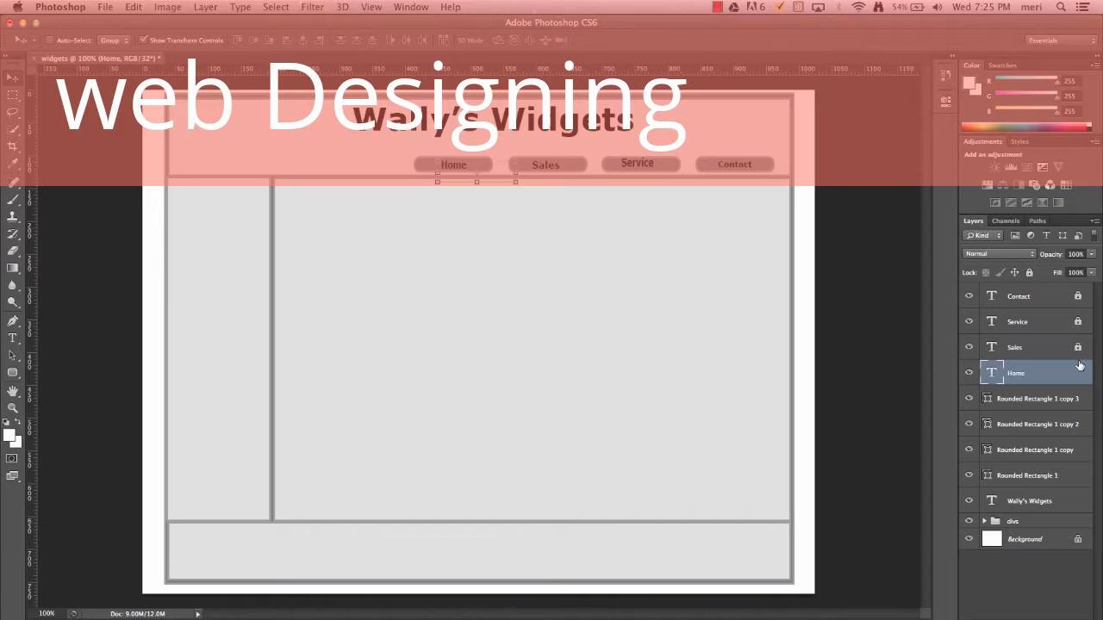
pyautogui.click(1029, 273)
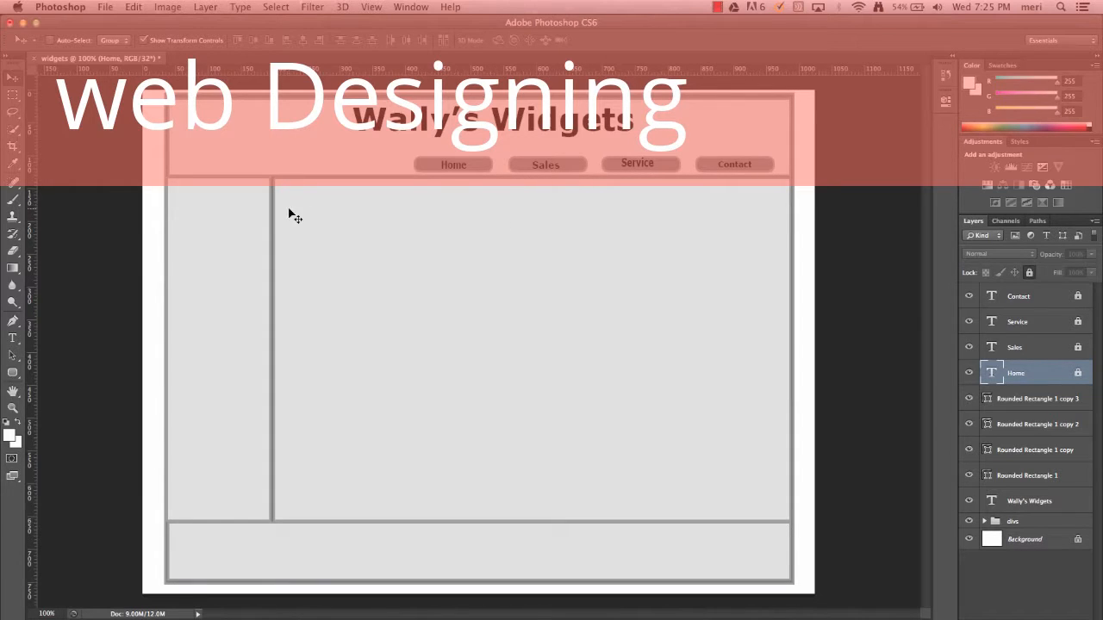
# - Draw a rectangle about 133 by 90 px in the header, beside the Wally's Widgets title above the sidebar
pyautogui.click(16, 373)
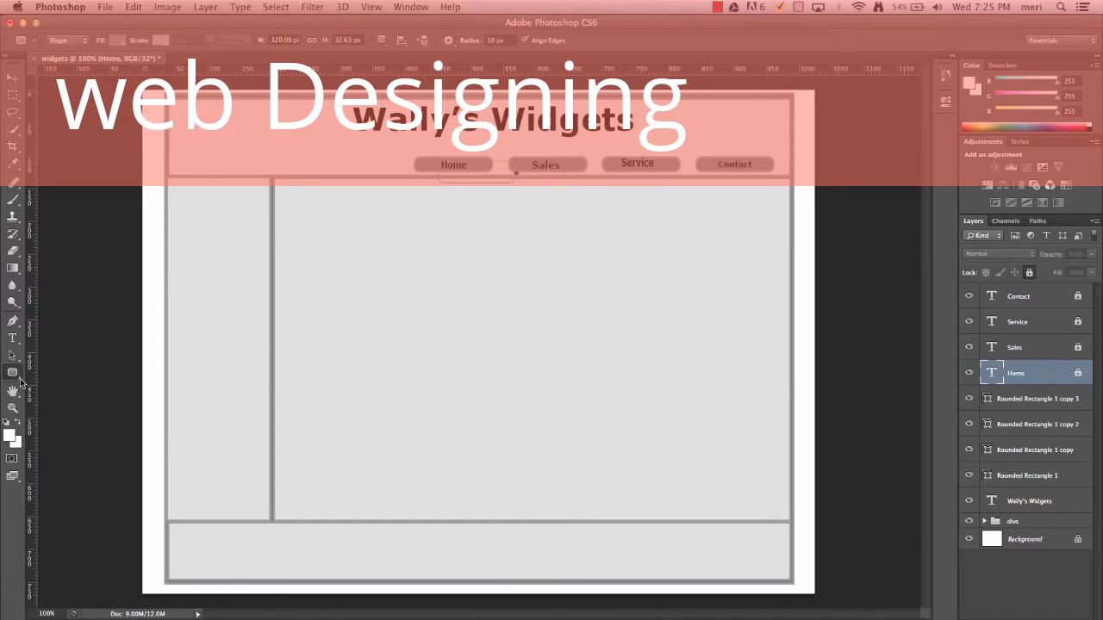
pyautogui.click(19, 380)
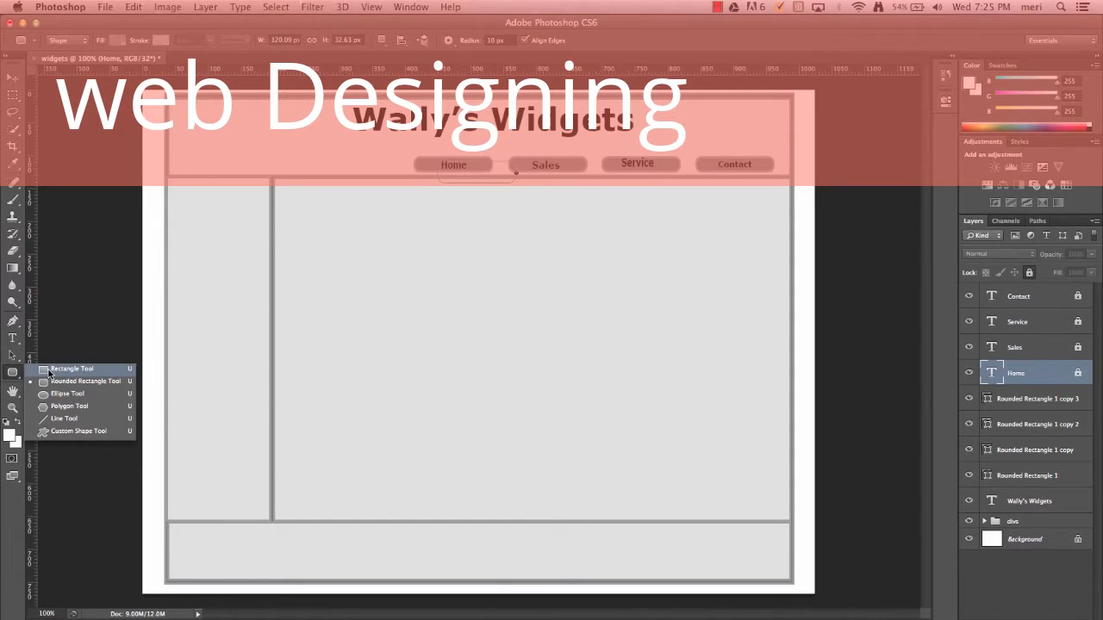
pyautogui.click(49, 371)
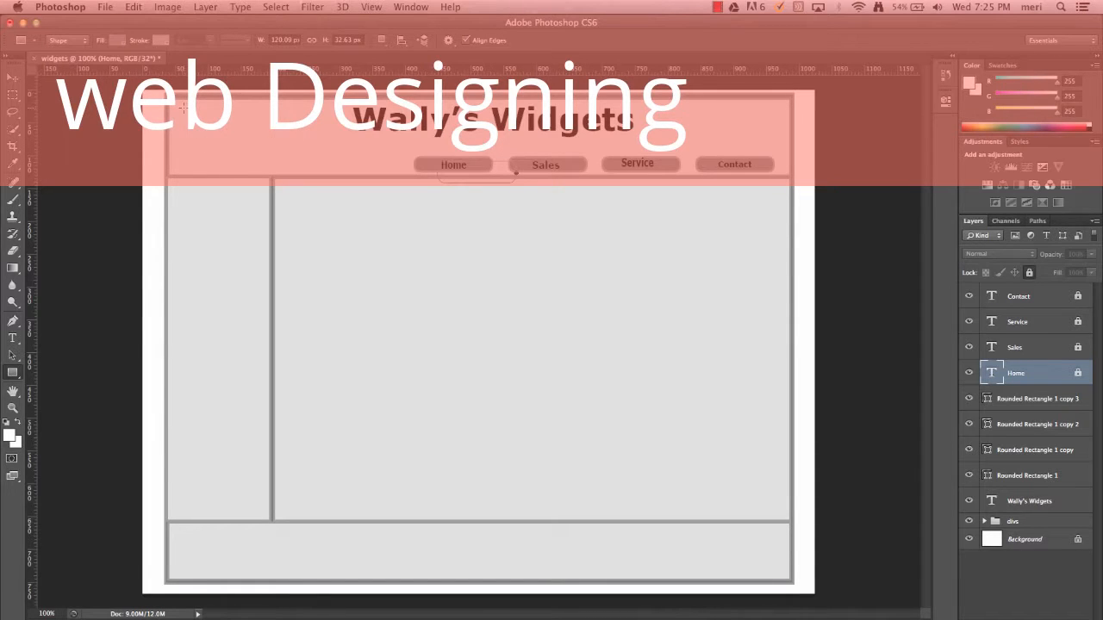
pyautogui.moveTo(182, 107); pyautogui.dragTo(271, 167)
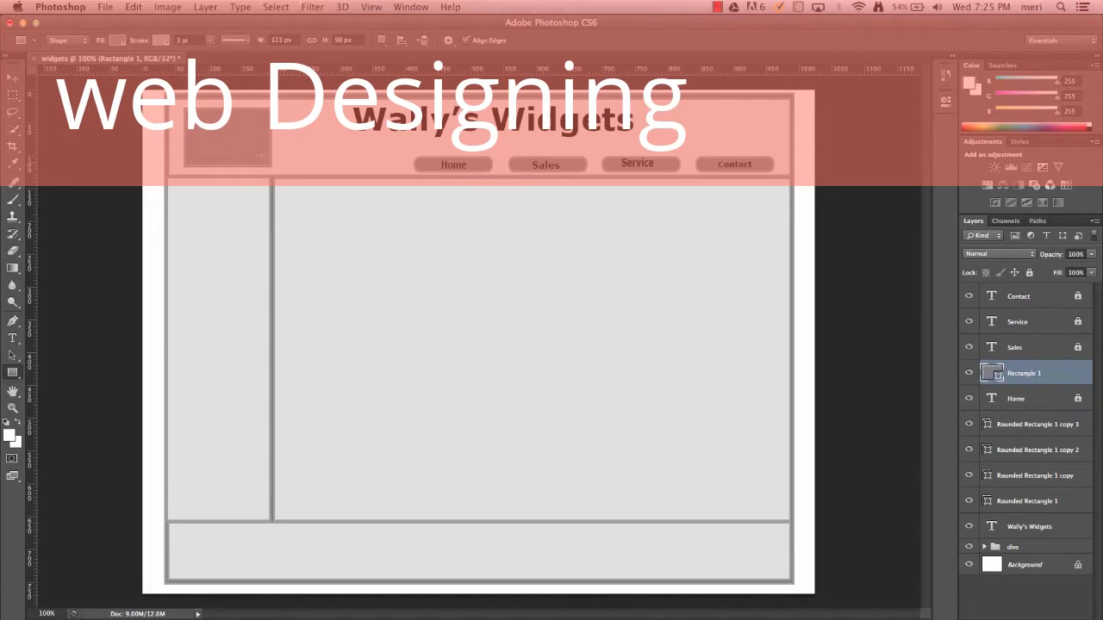
# - Set the new header rectangle's fill to white and its stroke to black
pyautogui.click(117, 41)
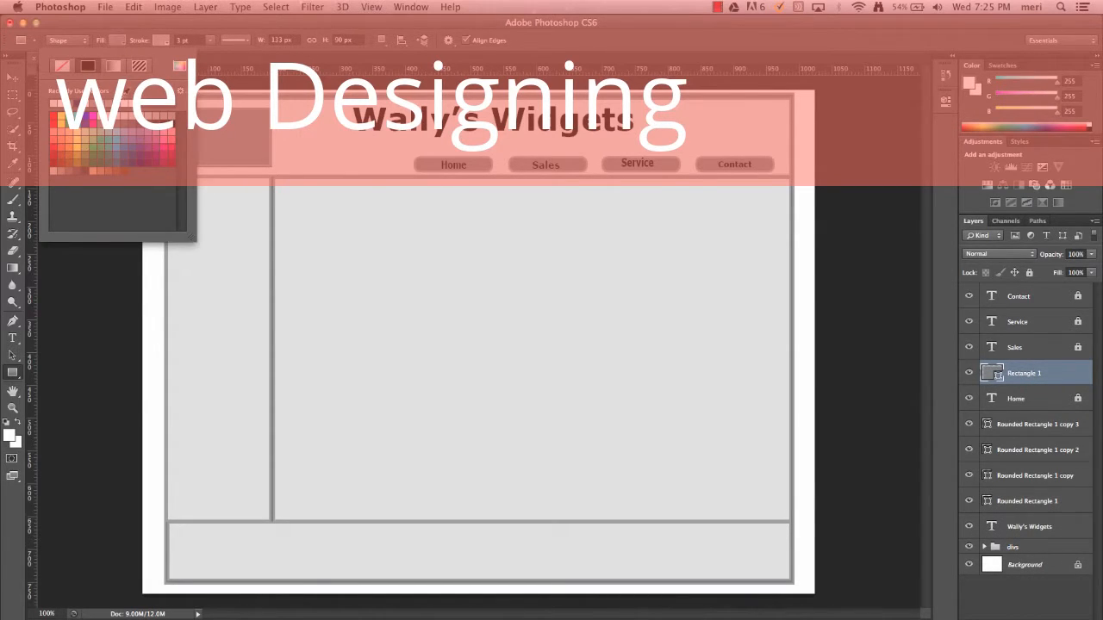
pyautogui.click(123, 101)
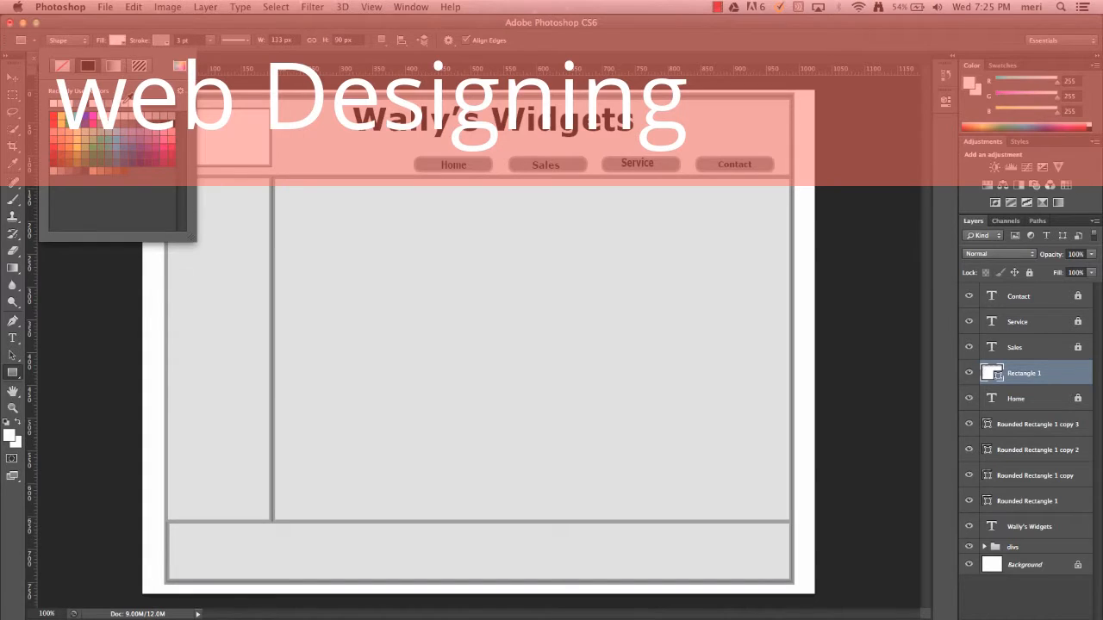
pyautogui.click(162, 40)
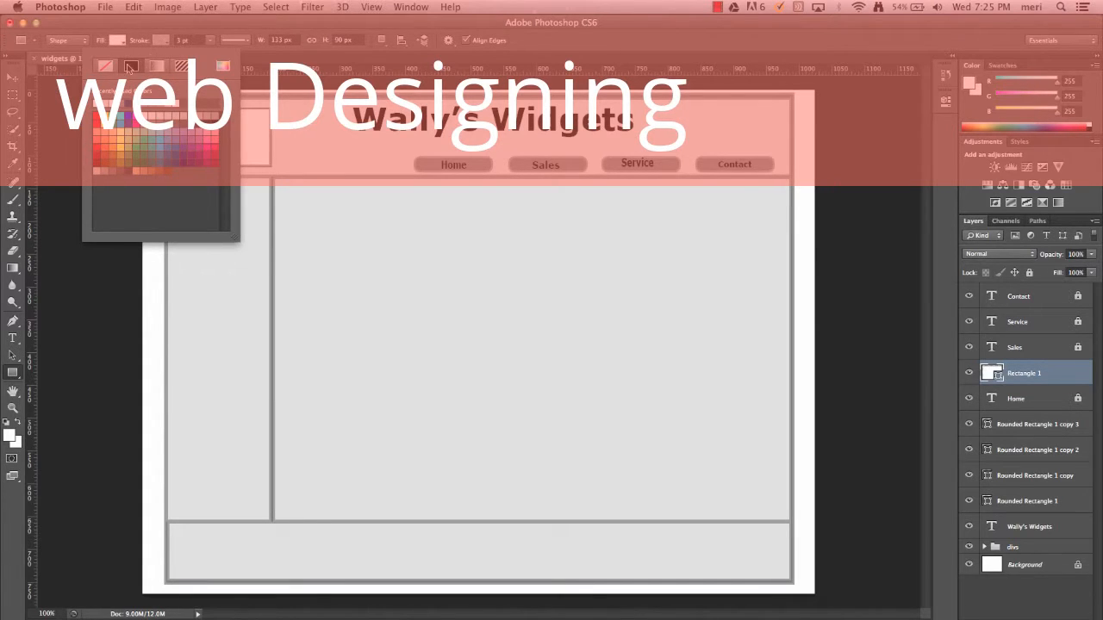
pyautogui.click(214, 117)
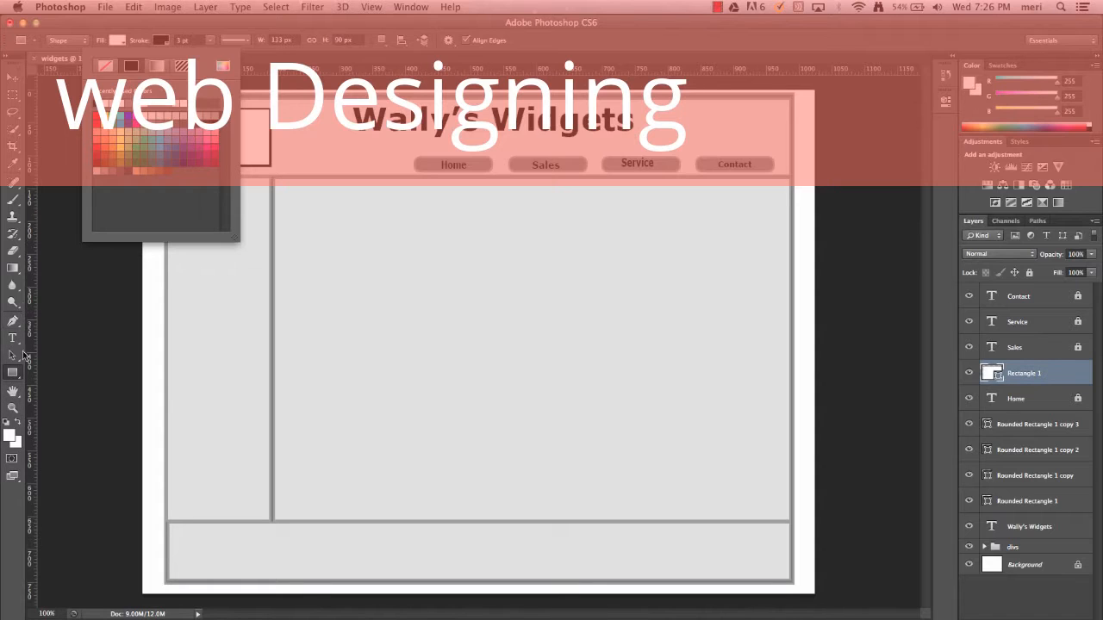
# - Remove the header rectangle's fill and draw two crossing diagonal lines between its corners with the Line tool
pyautogui.click(20, 377)
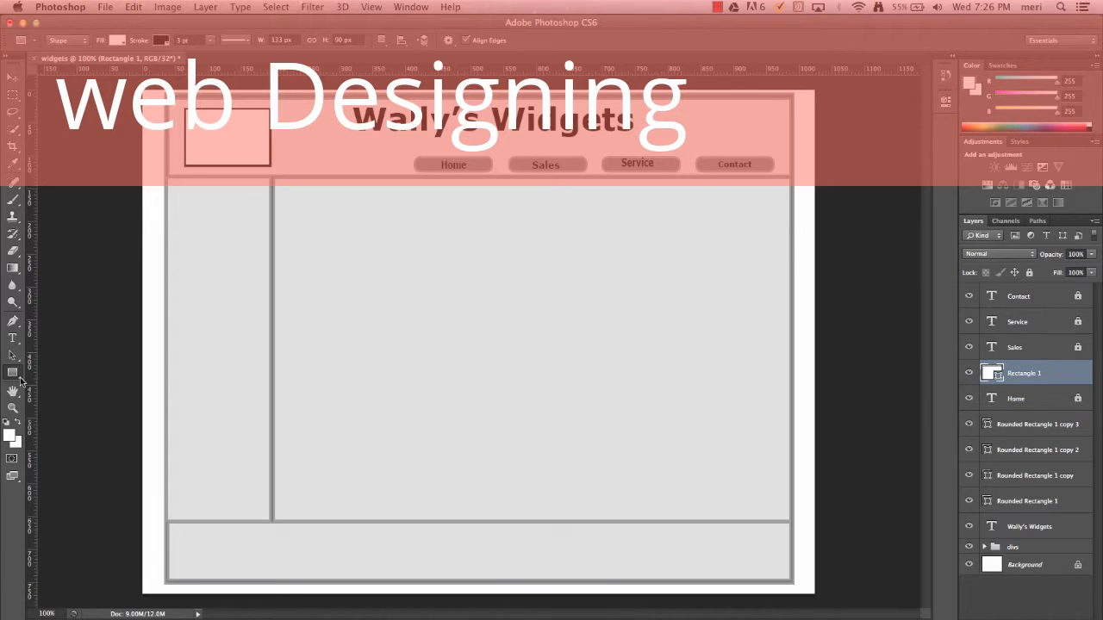
pyautogui.click(21, 382)
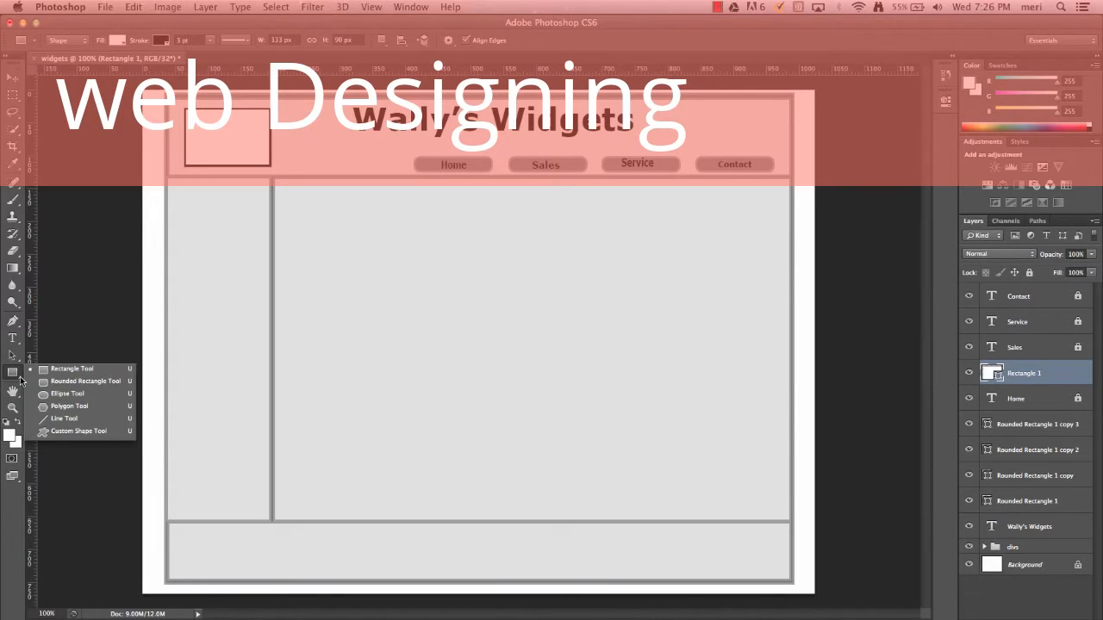
pyautogui.click(53, 419)
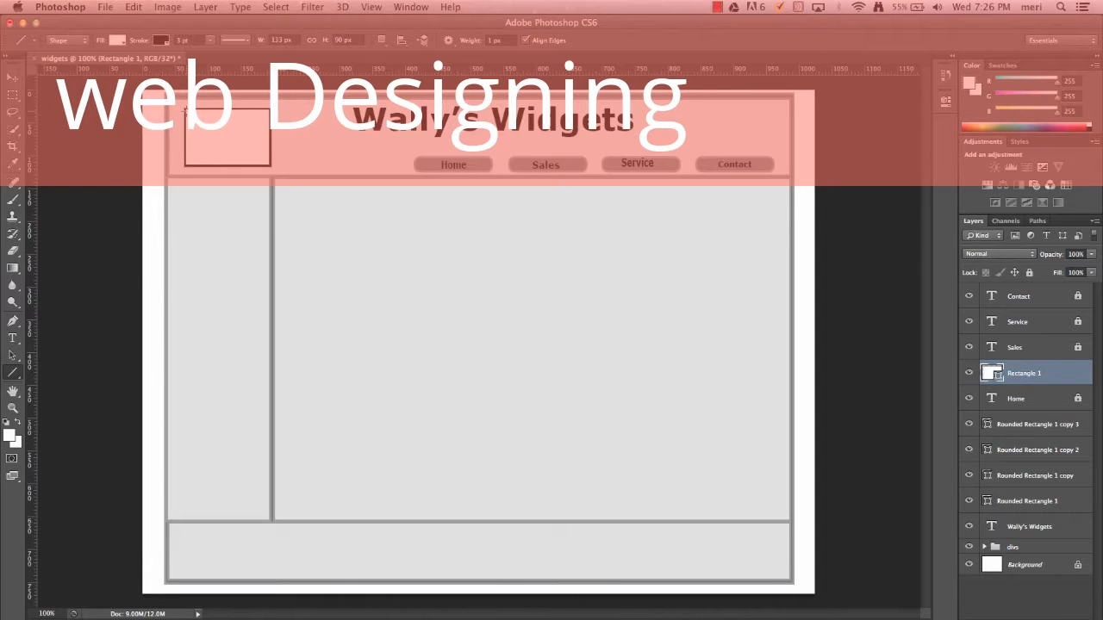
pyautogui.click(118, 41)
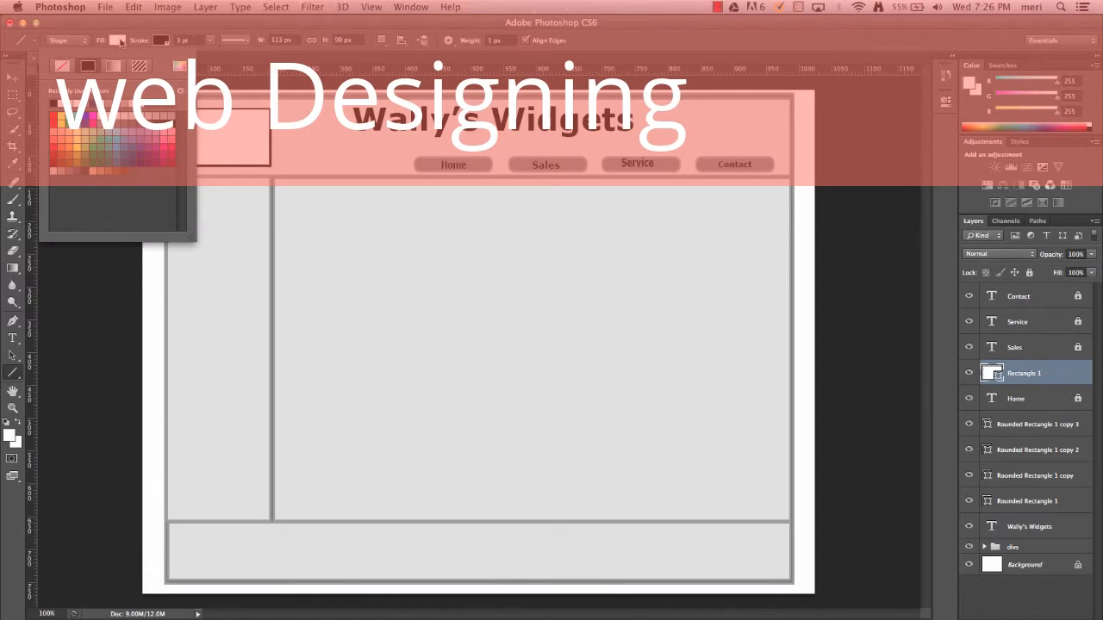
pyautogui.click(63, 65)
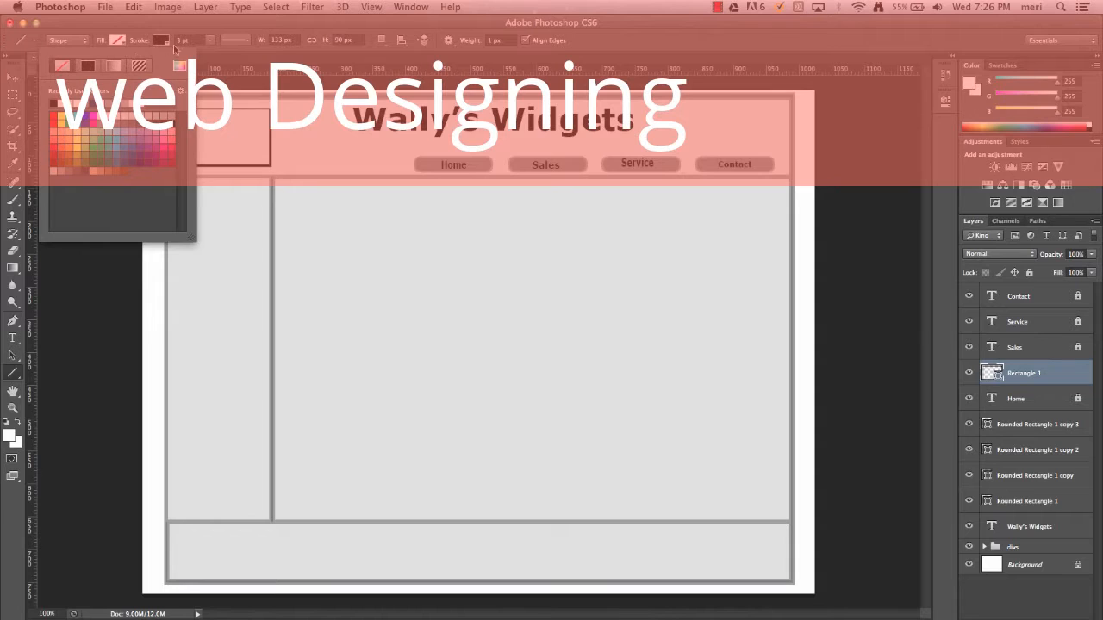
pyautogui.click(223, 67)
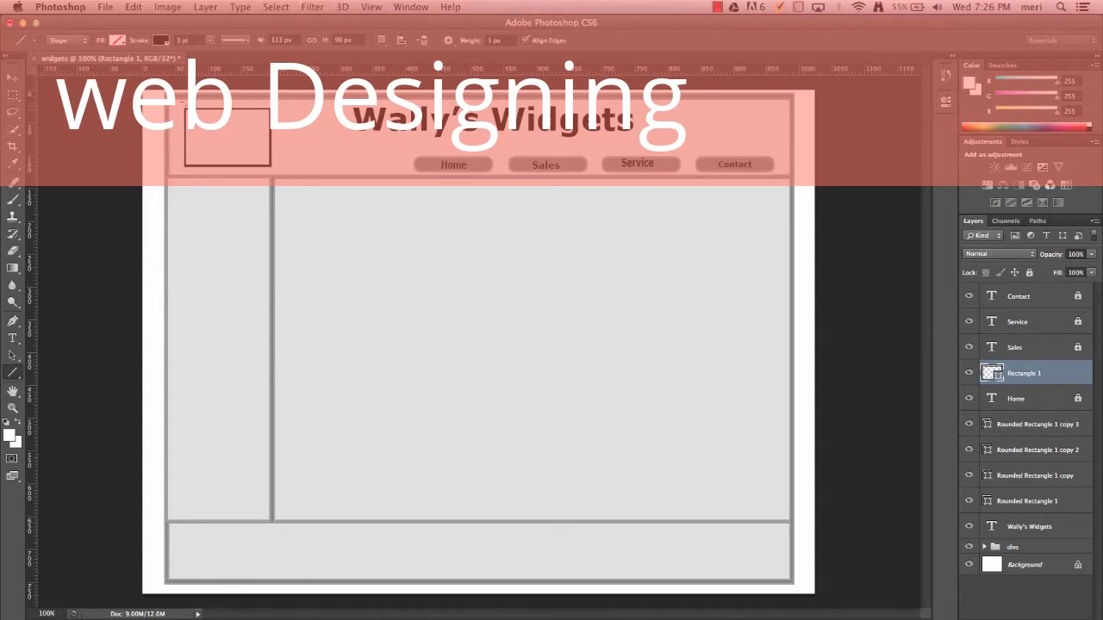
pyautogui.moveTo(185, 108); pyautogui.dragTo(270, 164)
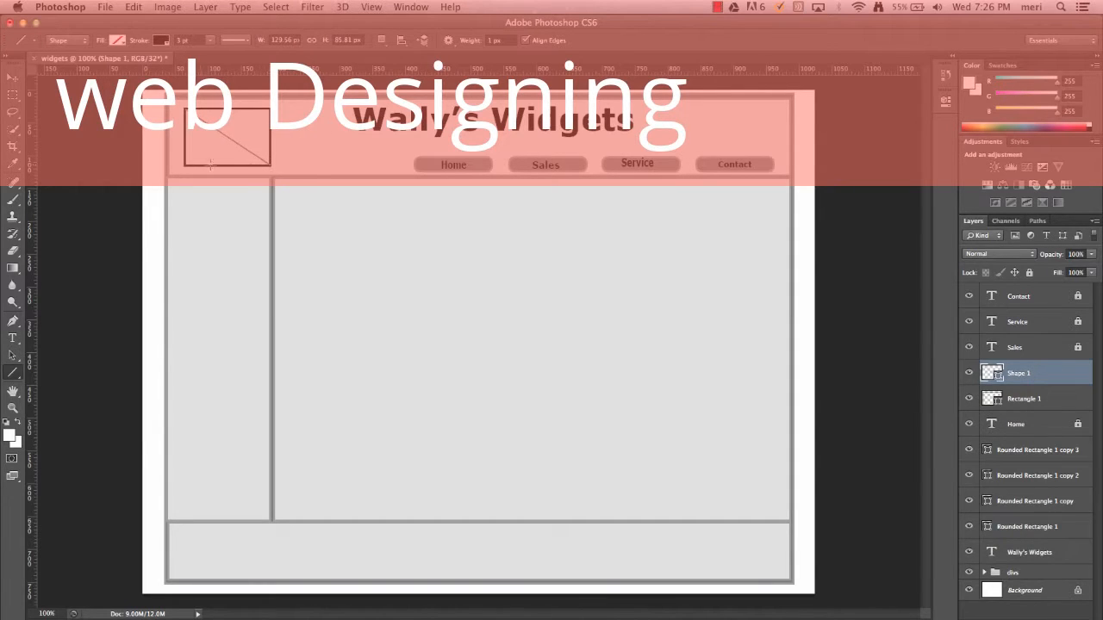
pyautogui.moveTo(182, 163); pyautogui.dragTo(269, 108)
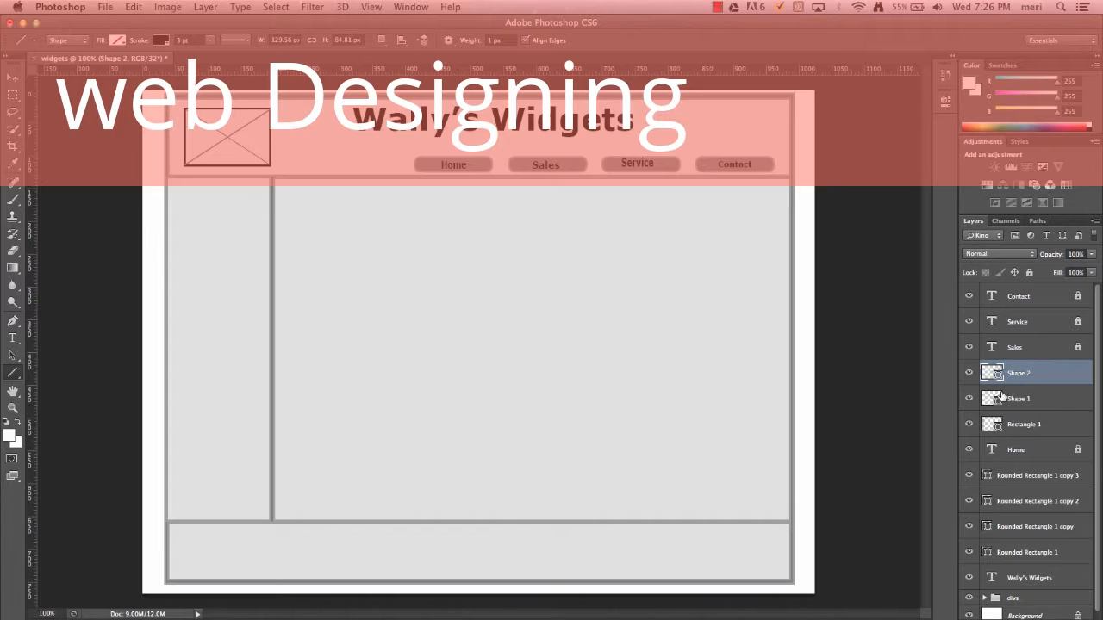
# - Group the two diagonal line layers with the header rectangle layer
pyautogui.keyDown('shift'); pyautogui.click(1043, 405); pyautogui.keyUp('shift')
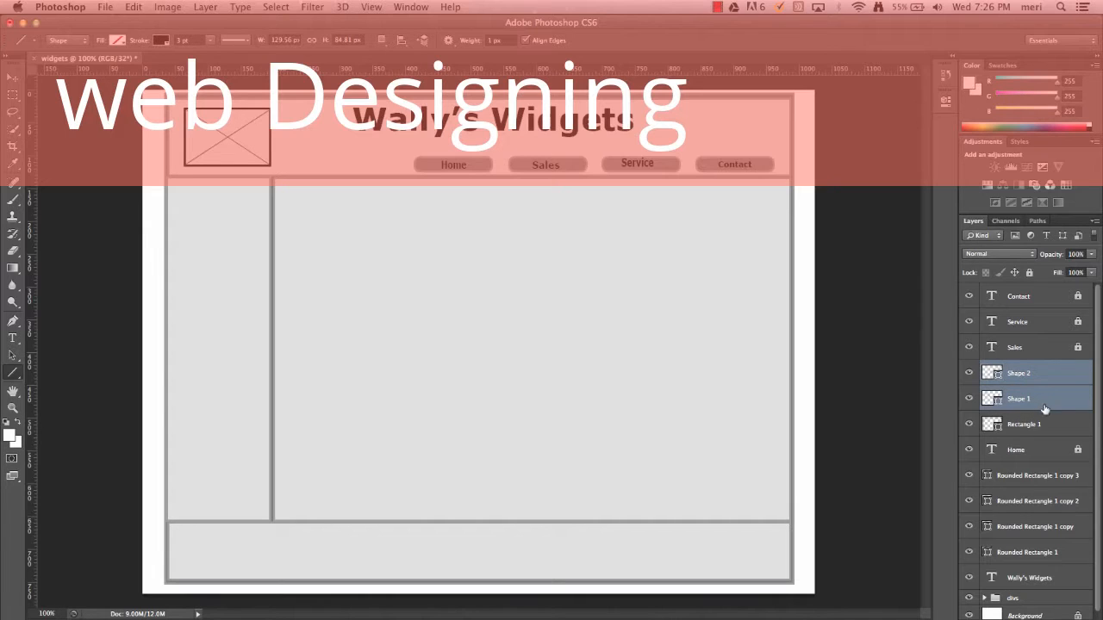
pyautogui.keyDown('shift'); pyautogui.click(1051, 424); pyautogui.keyUp('shift')
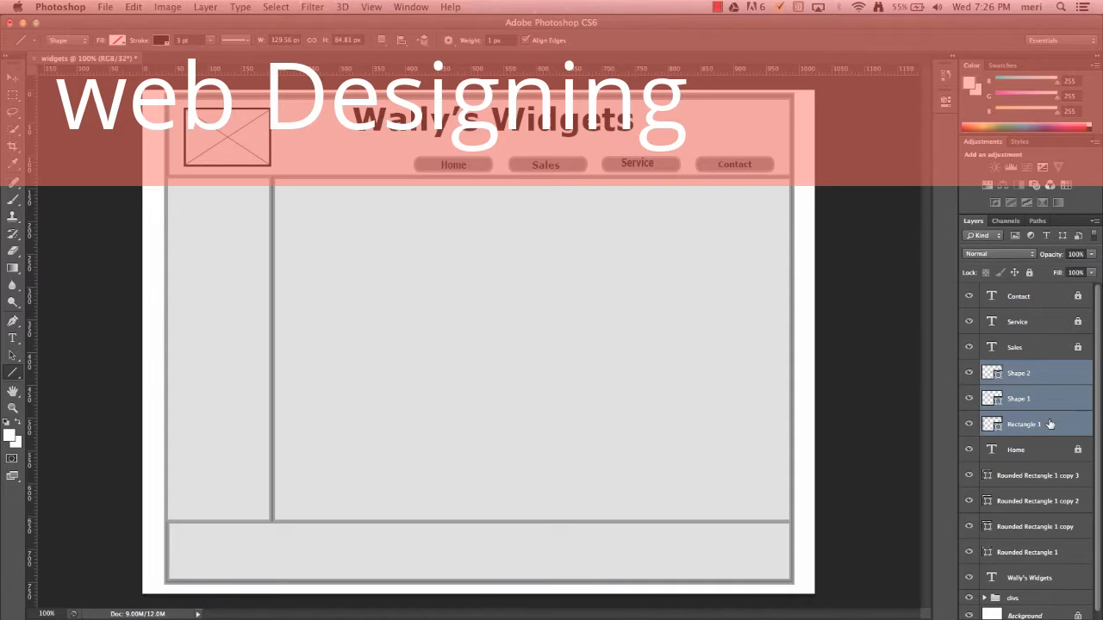
pyautogui.press('super+g')
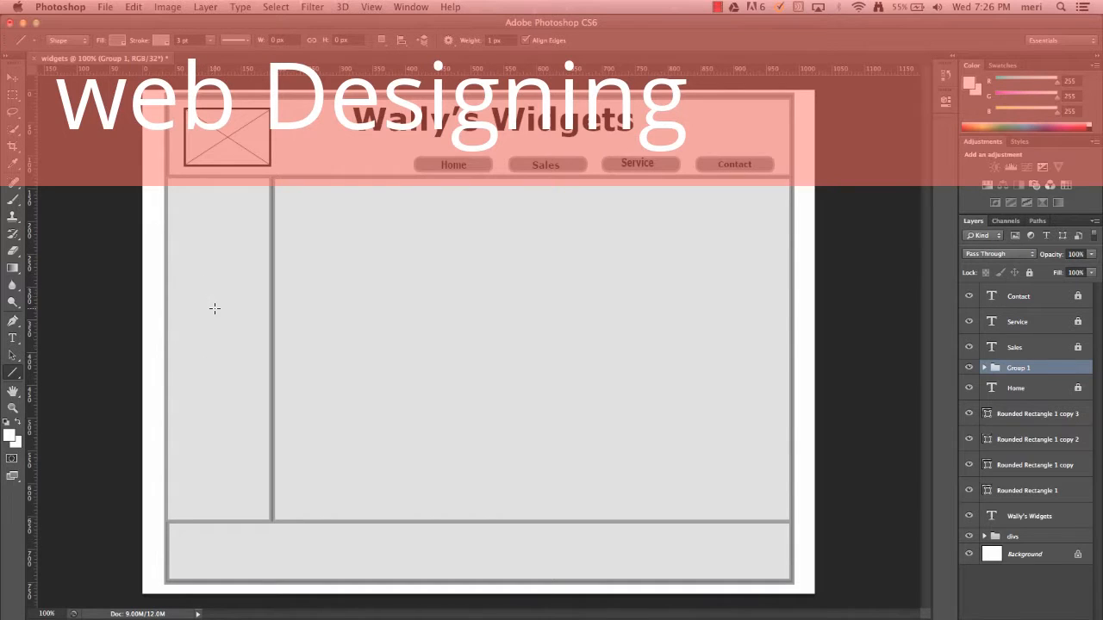
# - Add the text "Link" near the upper end of the sidebar with the Type tool
pyautogui.click(14, 338)
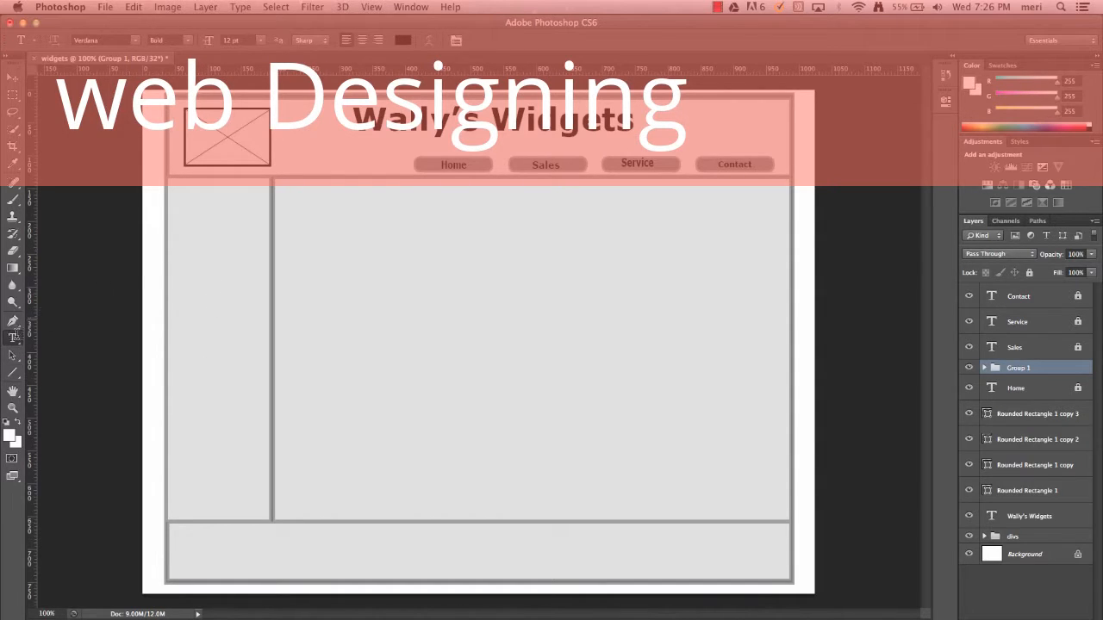
pyautogui.click(184, 221)
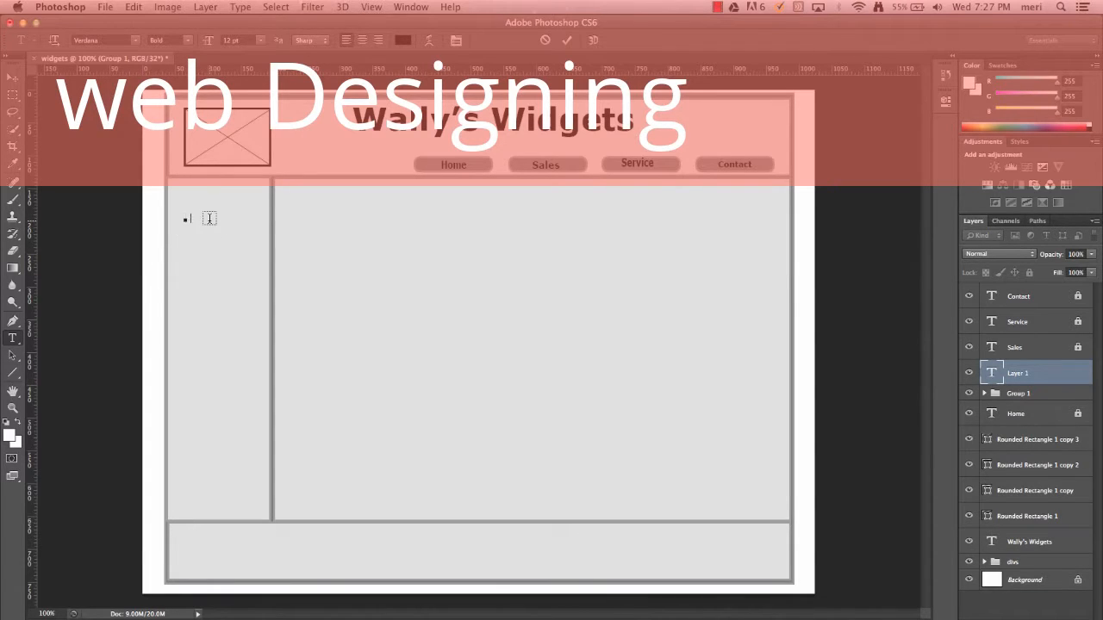
pyautogui.write('Link')
pyautogui.moveTo(209, 215); pyautogui.dragTo(185, 217)
pyautogui.press('Right')
pyautogui.click(15, 83)
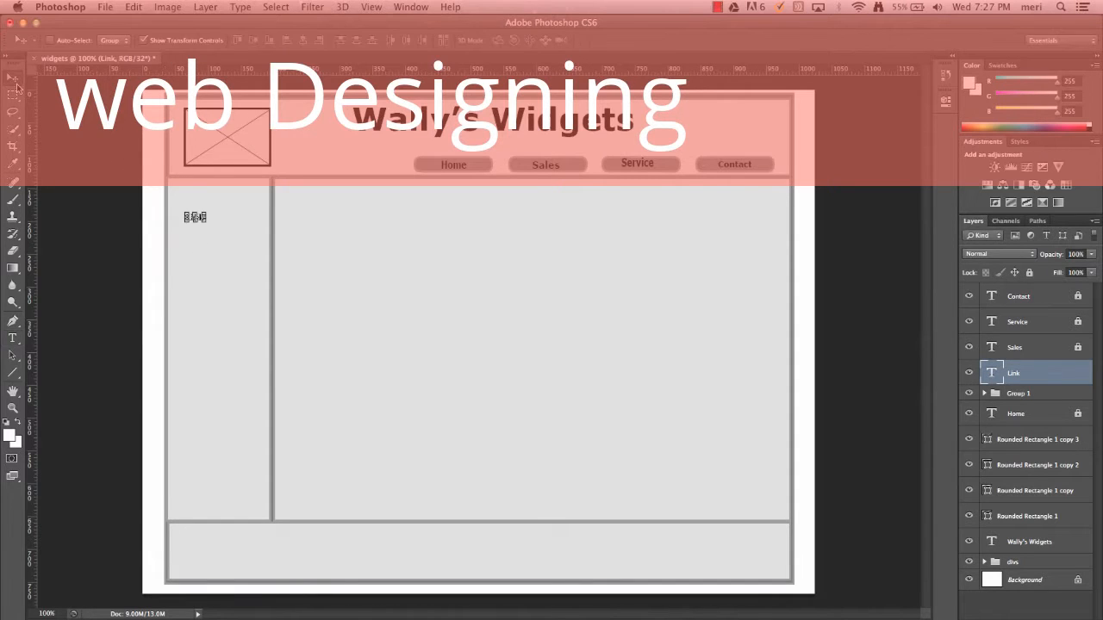
# - Nudge the Link text slightly downward in the sidebar
pyautogui.press('Down')
pyautogui.press('Down')
pyautogui.press('Down')
pyautogui.press('Down')
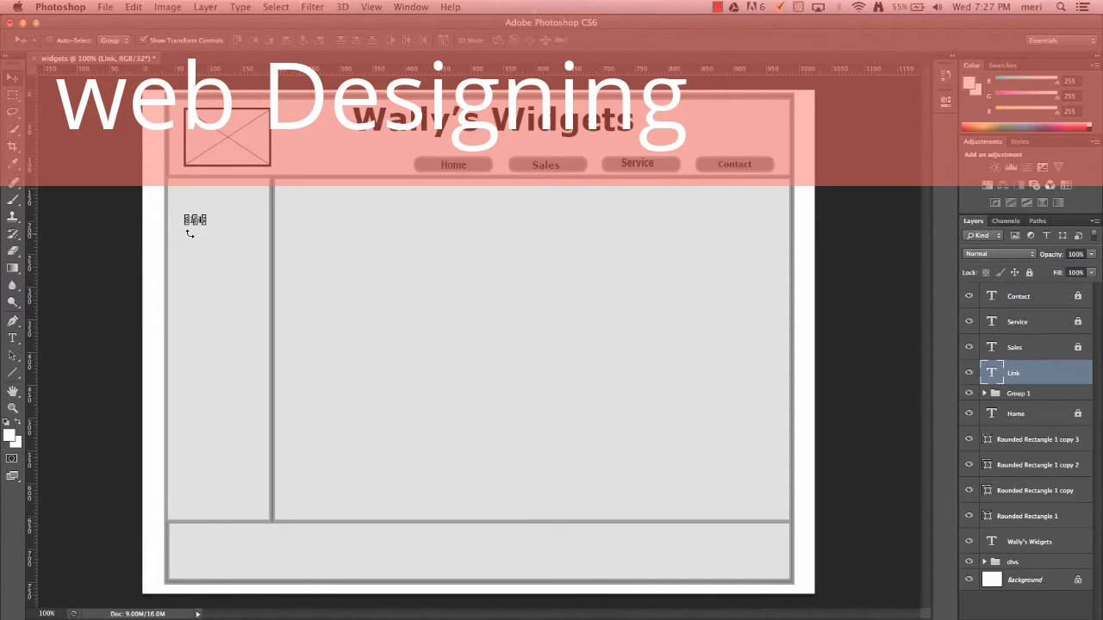
pyautogui.press('Down')
pyautogui.press('Down')
pyautogui.press('Down')
pyautogui.press('Up')
pyautogui.press('Up')
pyautogui.press('Up')
pyautogui.press('Up')
# - Enlarge the Link text to about 225% width and 183% height and apply the transformation
pyautogui.hotkey('ctrl', 't')
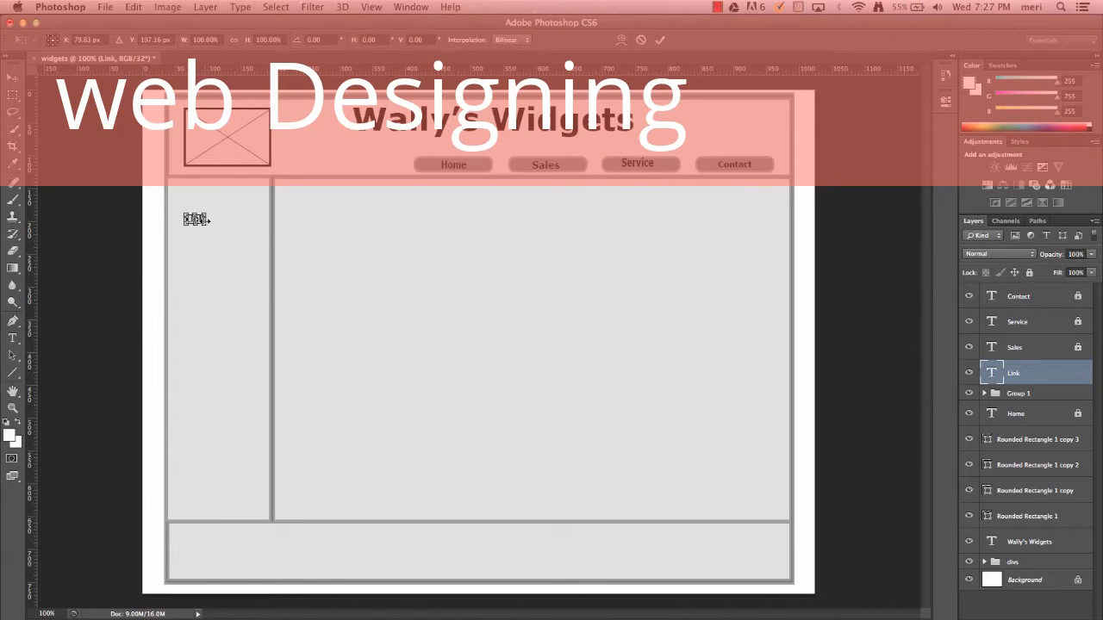
pyautogui.moveTo(206, 221); pyautogui.dragTo(233, 231)
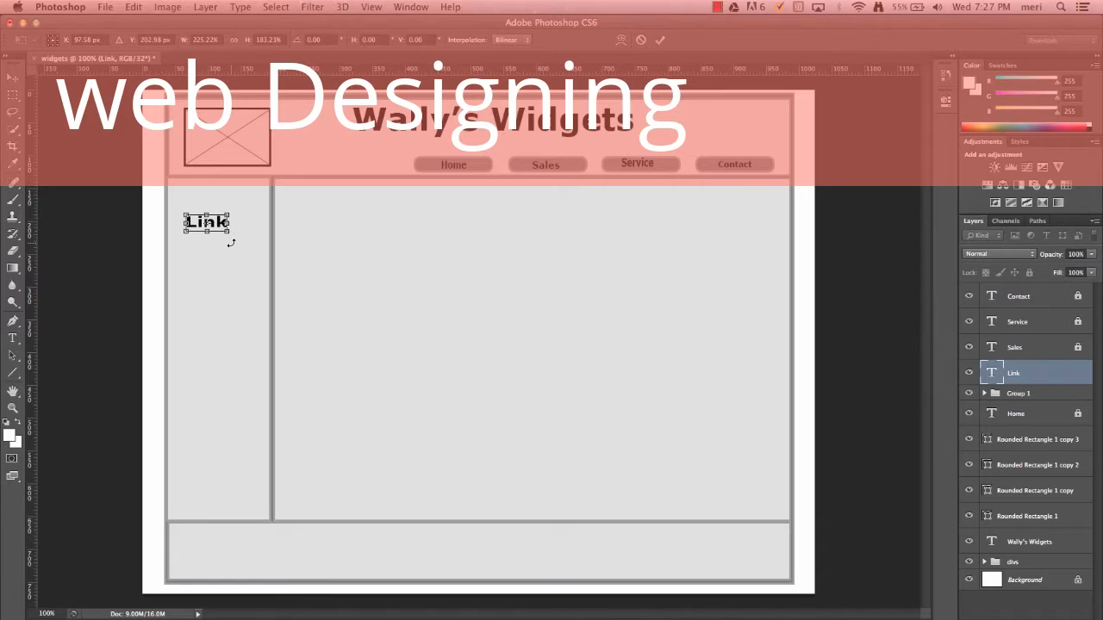
pyautogui.click(9, 80)
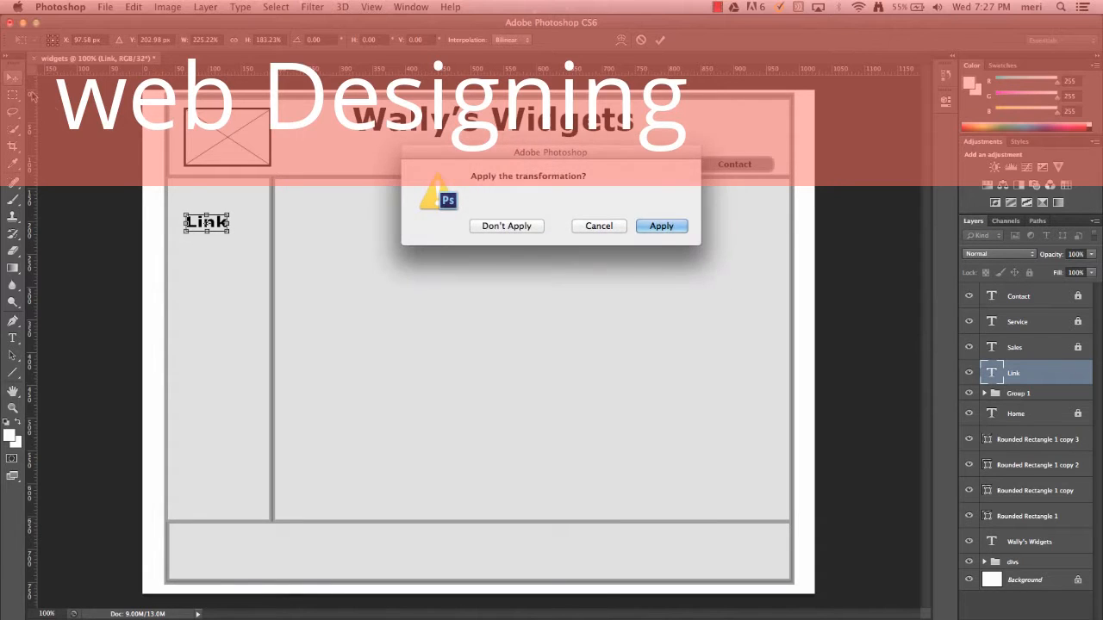
pyautogui.click(661, 227)
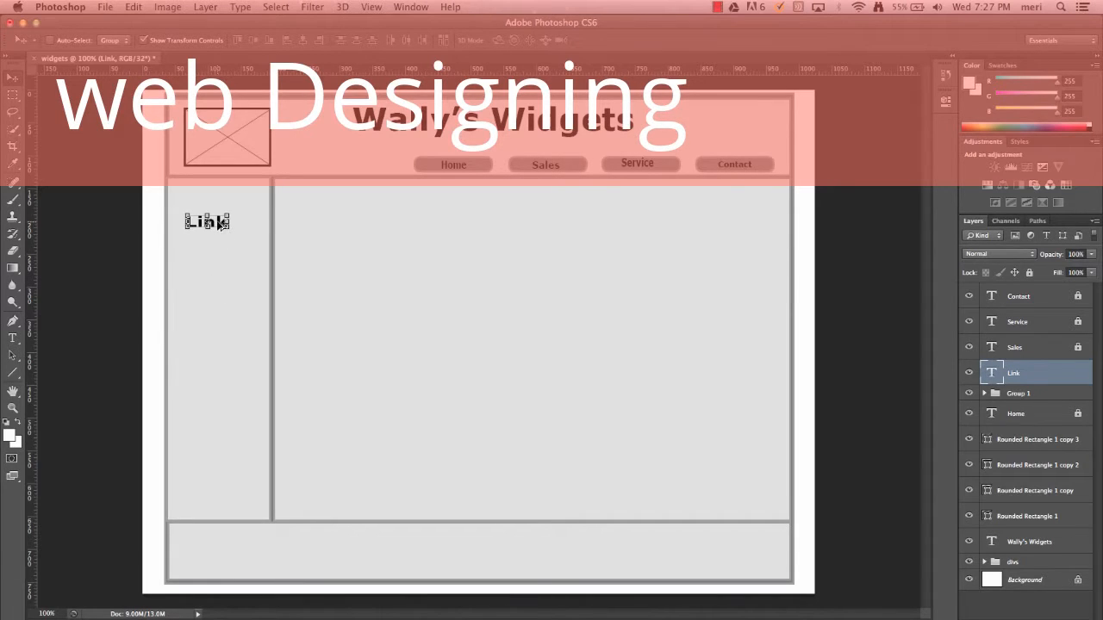
# - Duplicate the Link text and move the copy straight down to form the second sidebar link
pyautogui.hotkey('alt', 'Down')
pyautogui.press('Down')
pyautogui.press('Down')
pyautogui.press('Down')
pyautogui.press('Down')
pyautogui.press('Down')
pyautogui.press('Down')
pyautogui.press('Down')
pyautogui.press('Down')
pyautogui.press('Down')
pyautogui.press('Down')
pyautogui.press('Down')
pyautogui.press('Down')
pyautogui.press('Down')
pyautogui.press('Down')
pyautogui.press('Down')
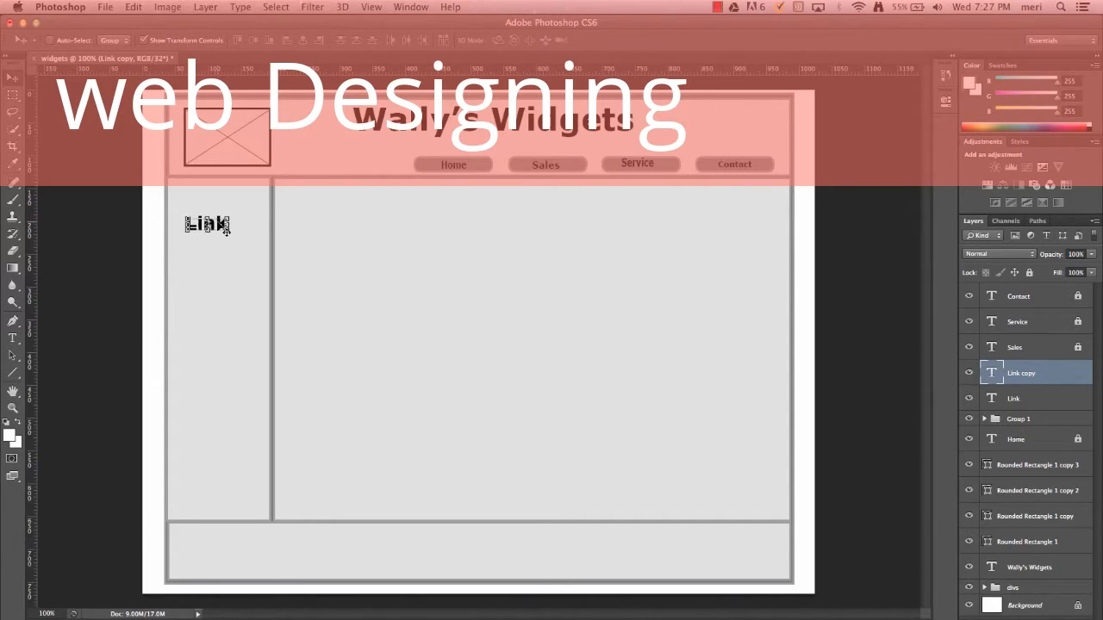
pyautogui.press('Down')
pyautogui.press('Down')
pyautogui.press('Down')
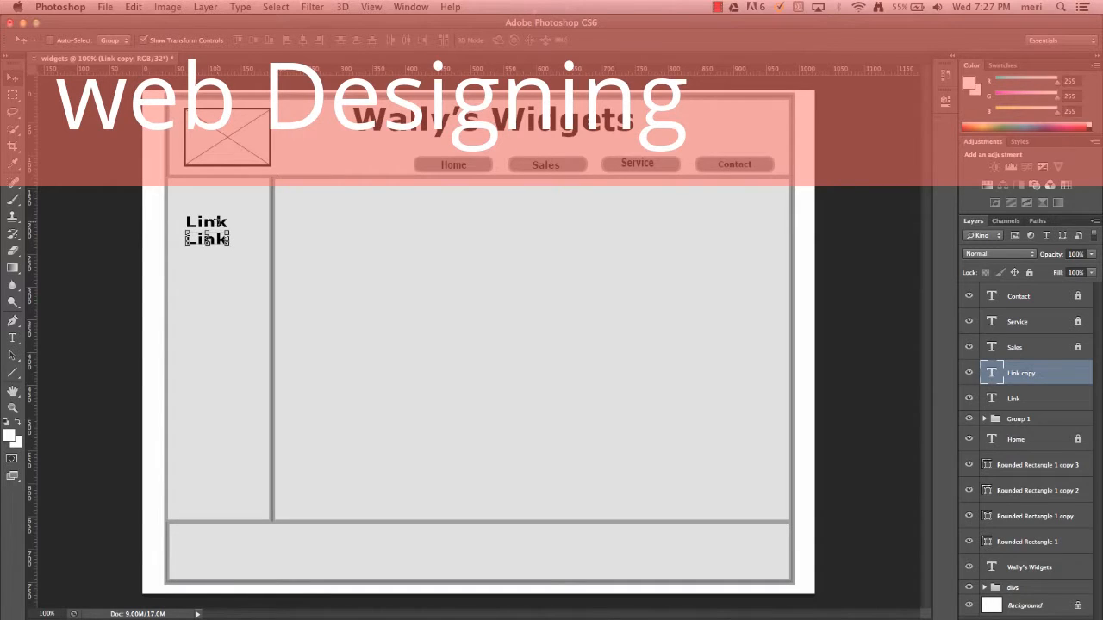
pyautogui.press('Down')
# - Duplicate the second Link text and move the copy down as the third evenly spaced sidebar link
pyautogui.press('super+j')
pyautogui.press('Down')
pyautogui.press('Down')
pyautogui.press('Down')
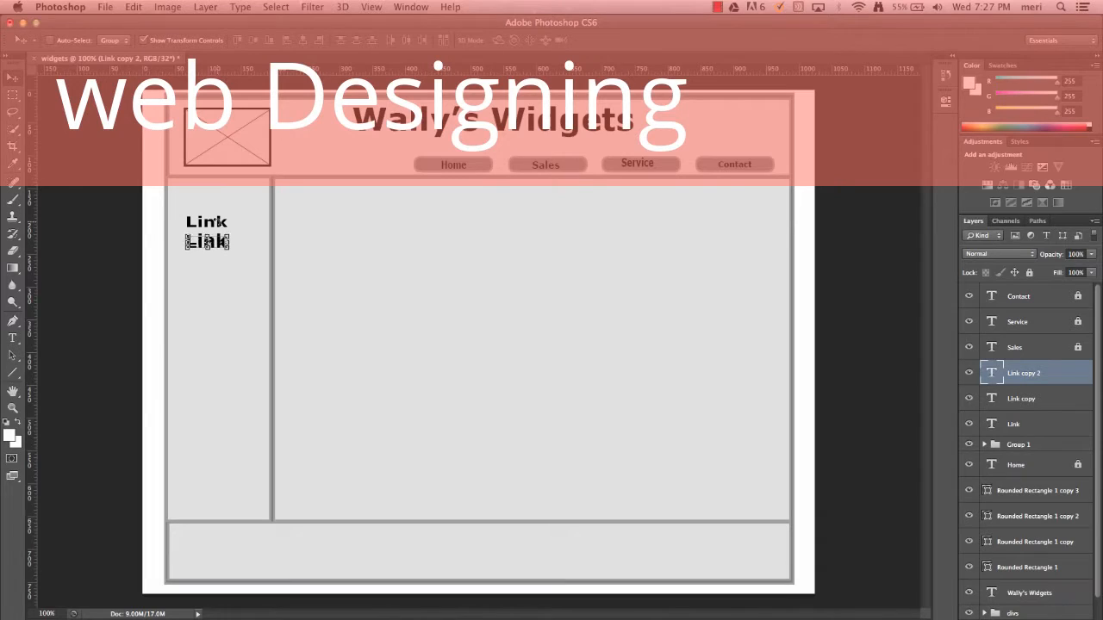
pyautogui.press('Down')
pyautogui.press('Down')
pyautogui.press('Down')
pyautogui.press('Down')
pyautogui.press('Down')
pyautogui.press('Down')
pyautogui.press('Down')
pyautogui.press('Down')
pyautogui.press('Down')
pyautogui.press('Down')
pyautogui.press('Down')
pyautogui.press('Down')
pyautogui.press('Down')
pyautogui.press('Down')
pyautogui.press('Down')
pyautogui.press('Down')
pyautogui.press('Down')
pyautogui.press('Down')
pyautogui.press('Down')
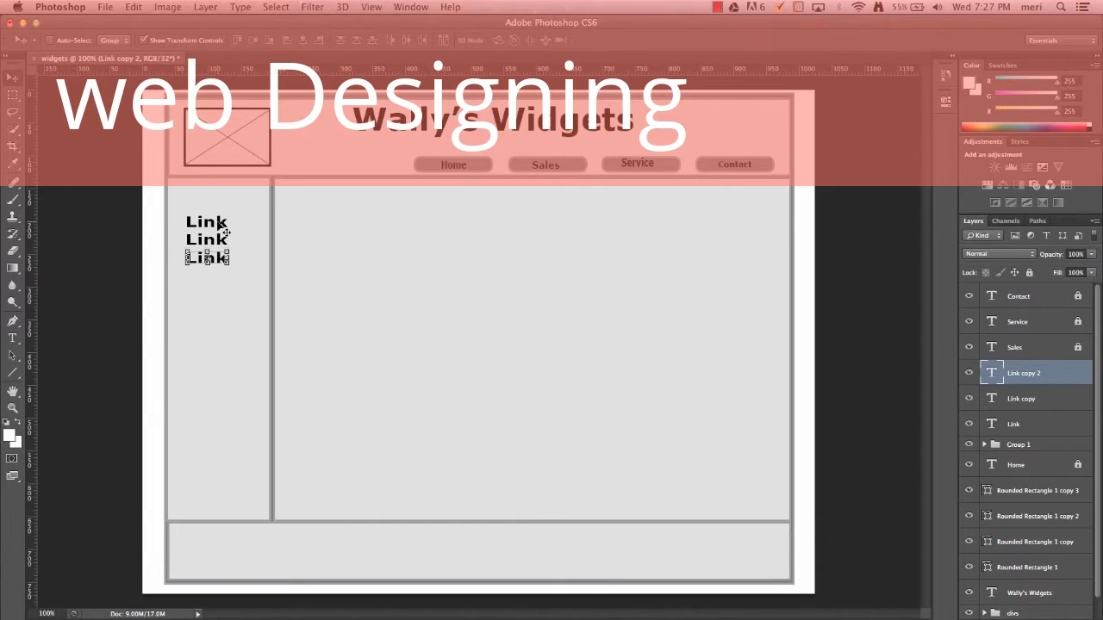
# - Duplicate the third Link text and move the copy down as the fourth evenly spaced sidebar link
pyautogui.press('super+j')
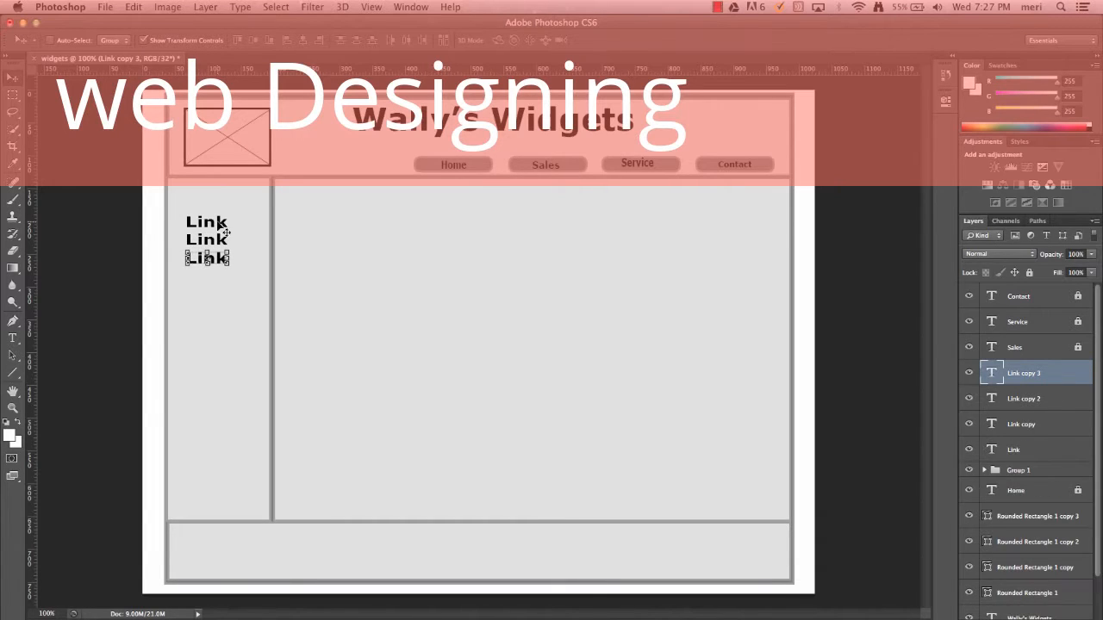
pyautogui.press('Down')
pyautogui.press('Down')
pyautogui.press('Down')
pyautogui.press('Down')
pyautogui.press('Down')
pyautogui.press('Down')
pyautogui.press('Down')
pyautogui.press('Down')
pyautogui.press('Down')
pyautogui.press('Down')
pyautogui.press('Down')
pyautogui.press('Down')
pyautogui.press('Down')
pyautogui.press('Down')
pyautogui.press('Down')
pyautogui.press('Down')
pyautogui.press('Down')
pyautogui.press('Down')
pyautogui.press('Down')
pyautogui.press('Down')
pyautogui.press('Down')
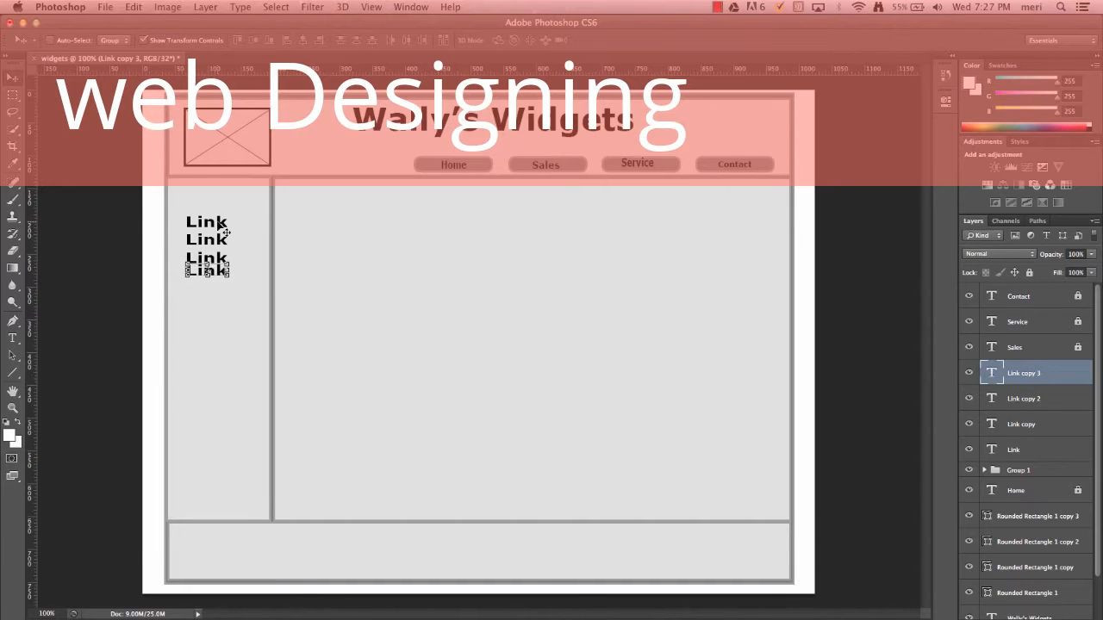
pyautogui.press('Down')
pyautogui.press('Down')
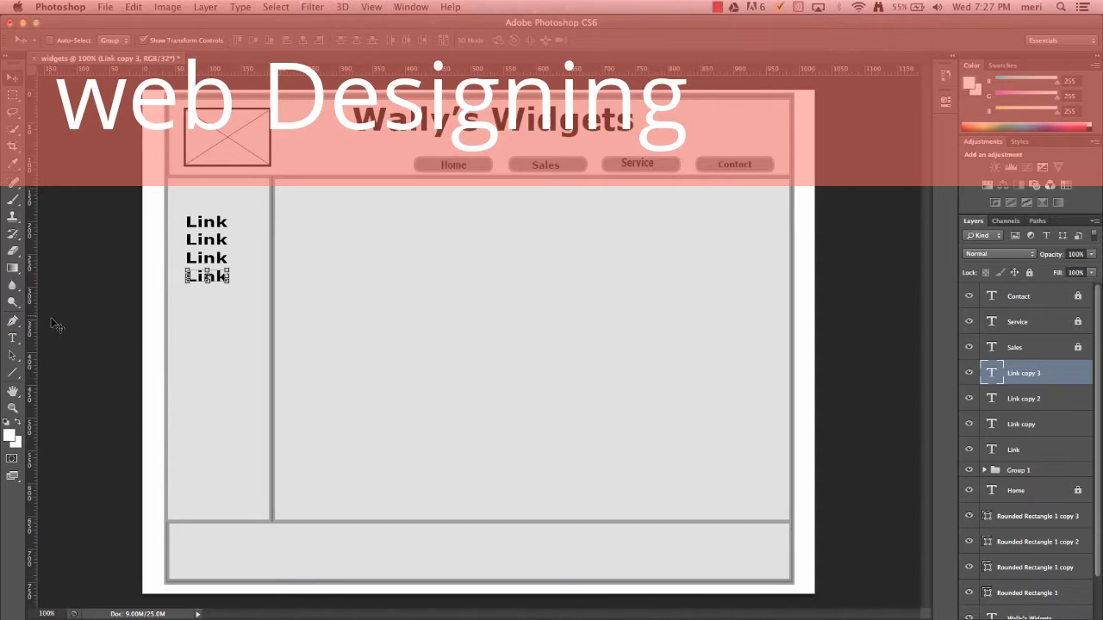
# - Add a centred footer text line with "Wally's Widgets" followed by the company's street address
pyautogui.click(12, 341)
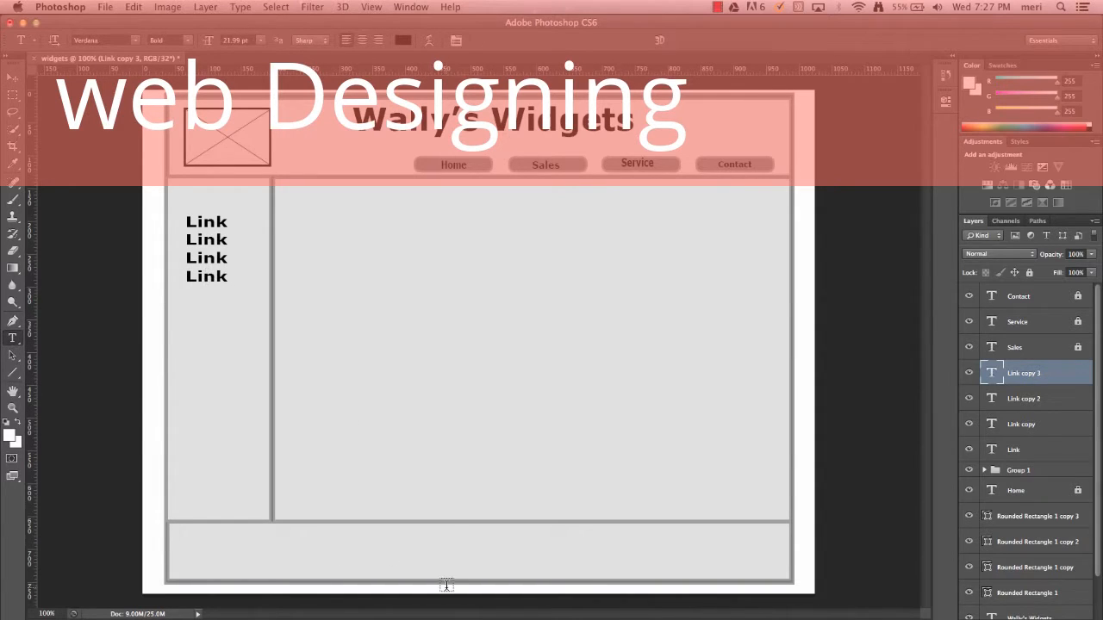
pyautogui.click(420, 539)
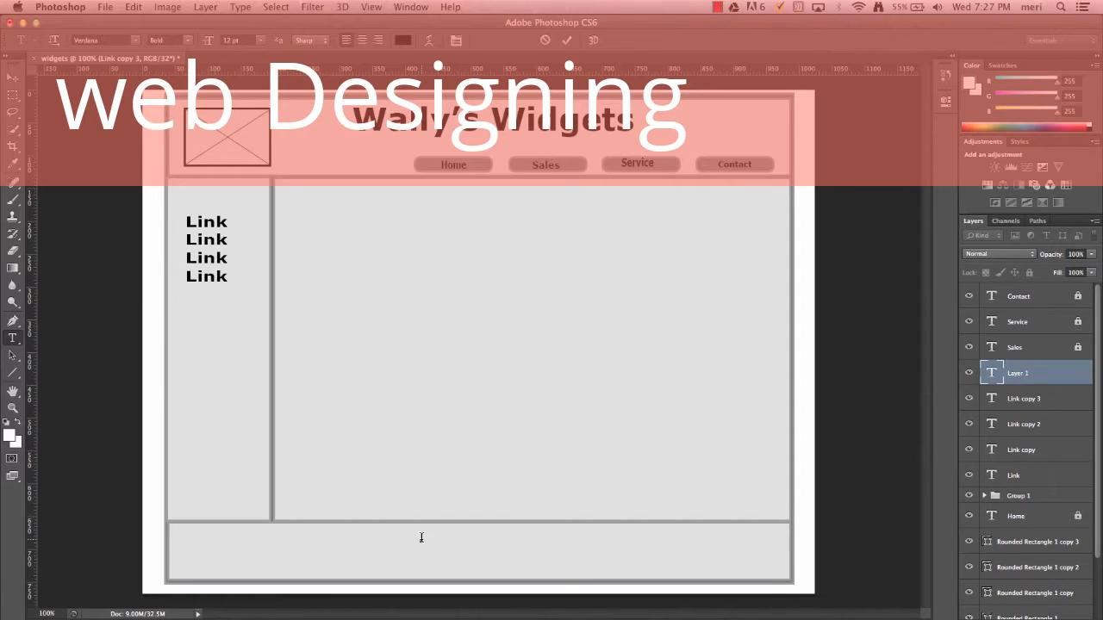
pyautogui.write("Wally's Widgets 102 Main S")
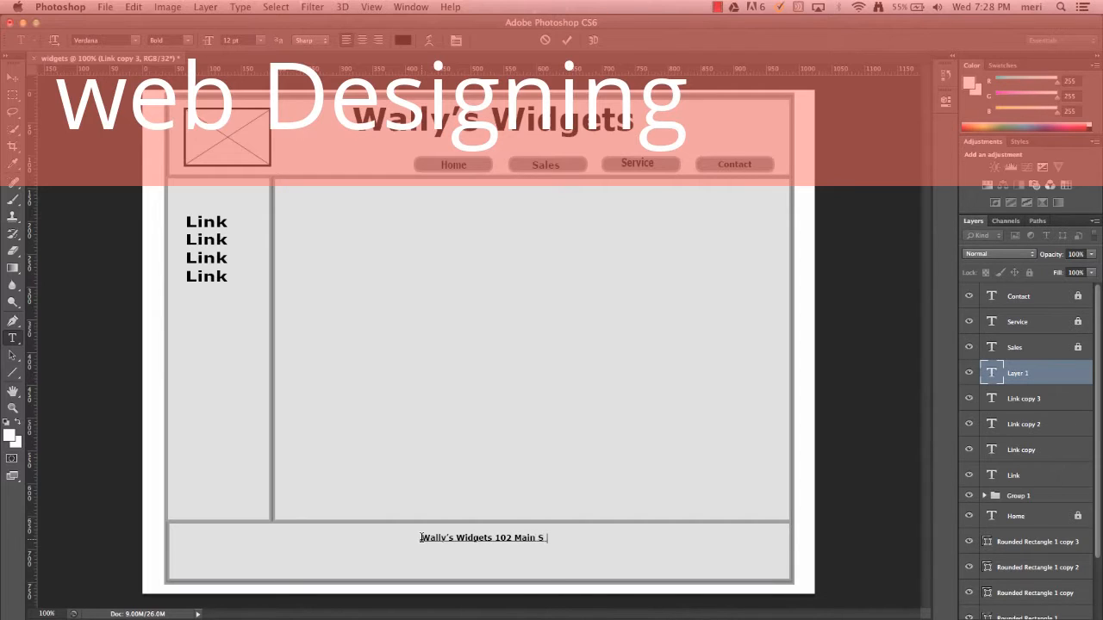
pyautogui.write('treet')
pyautogui.press('super+Return')
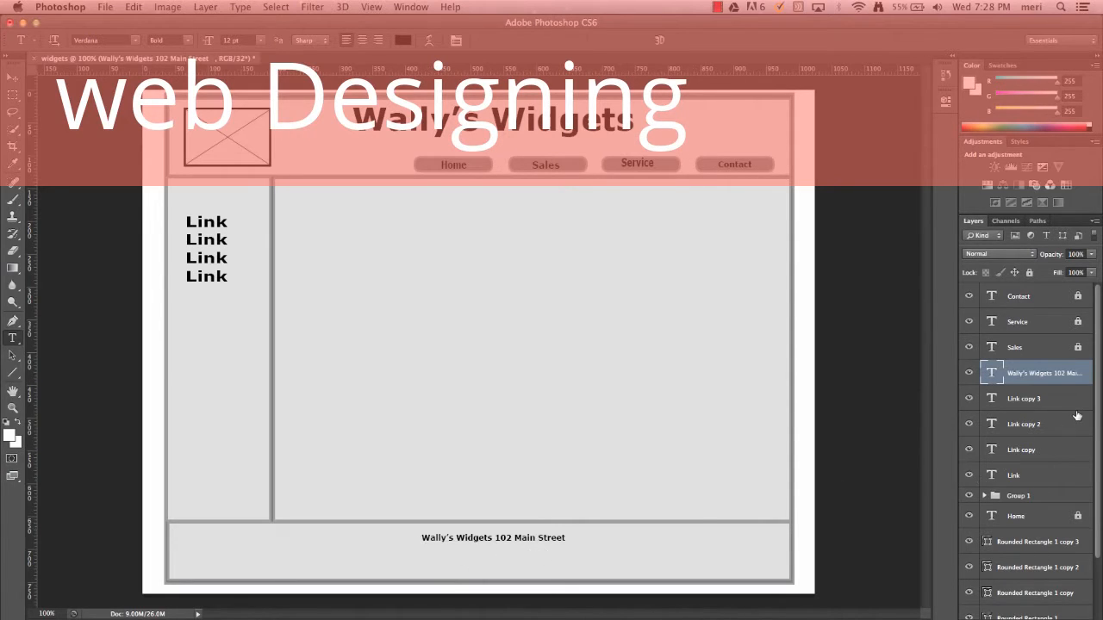
# - Add a second footer text line below the first with the town, state and postal code
pyautogui.click(434, 556)
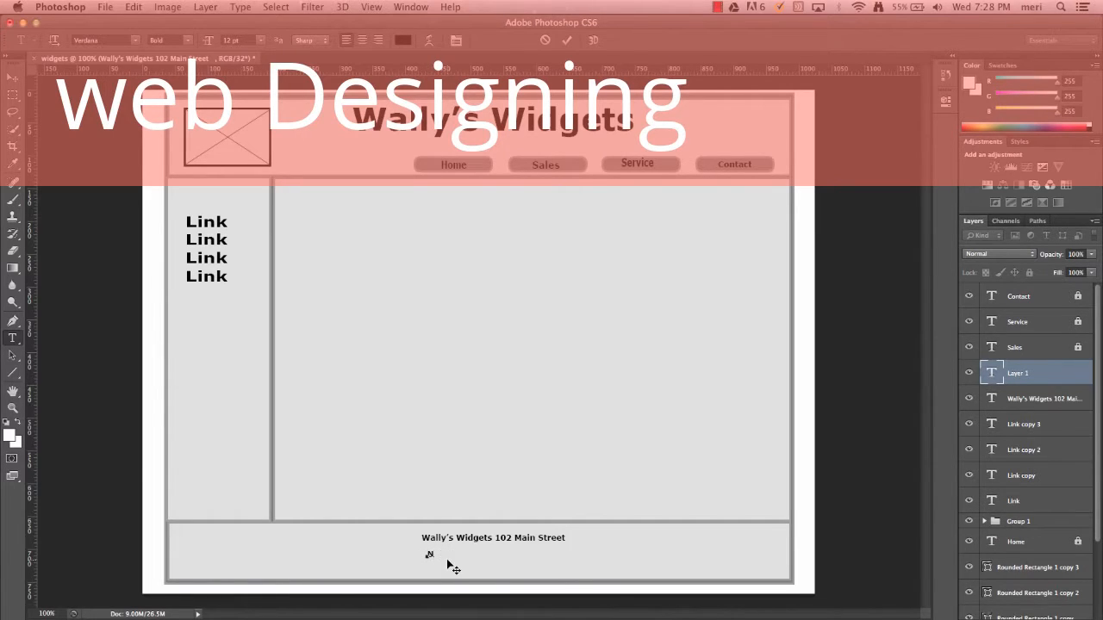
pyautogui.write('Any Town, TX 60000')
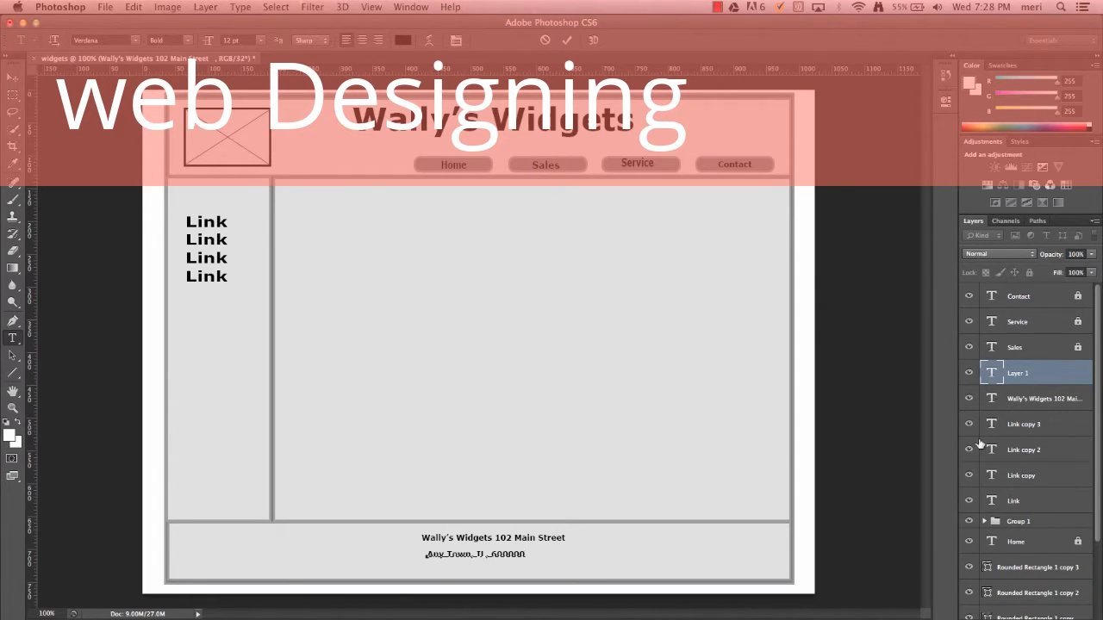
pyautogui.click(985, 523)
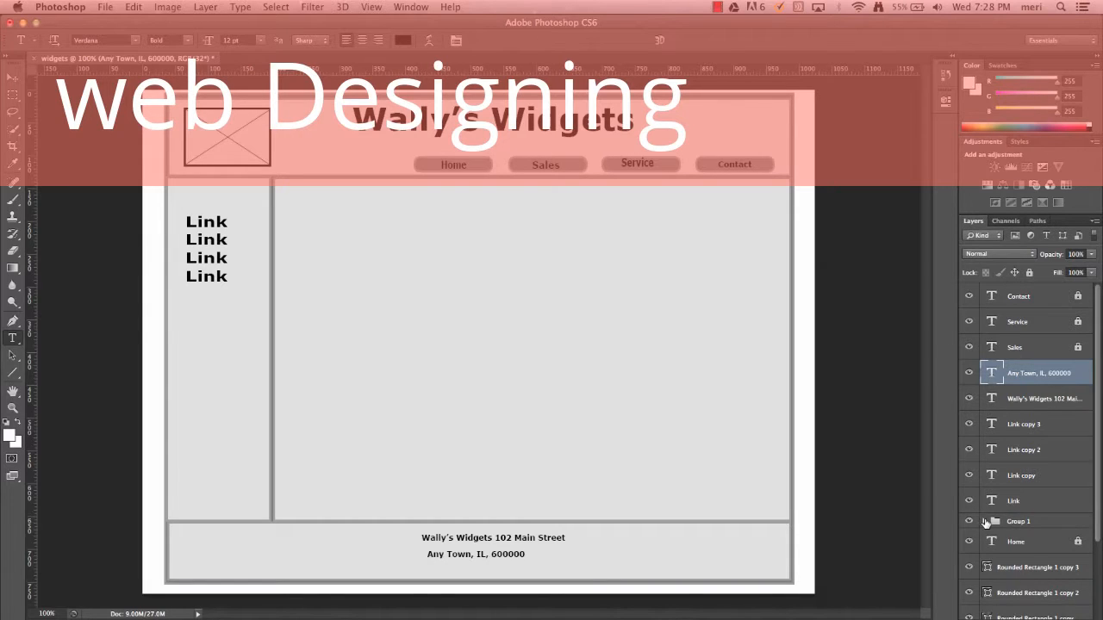
# - Duplicate the Group 1 layer group that holds the crossed-box image placeholder
pyautogui.click(996, 523)
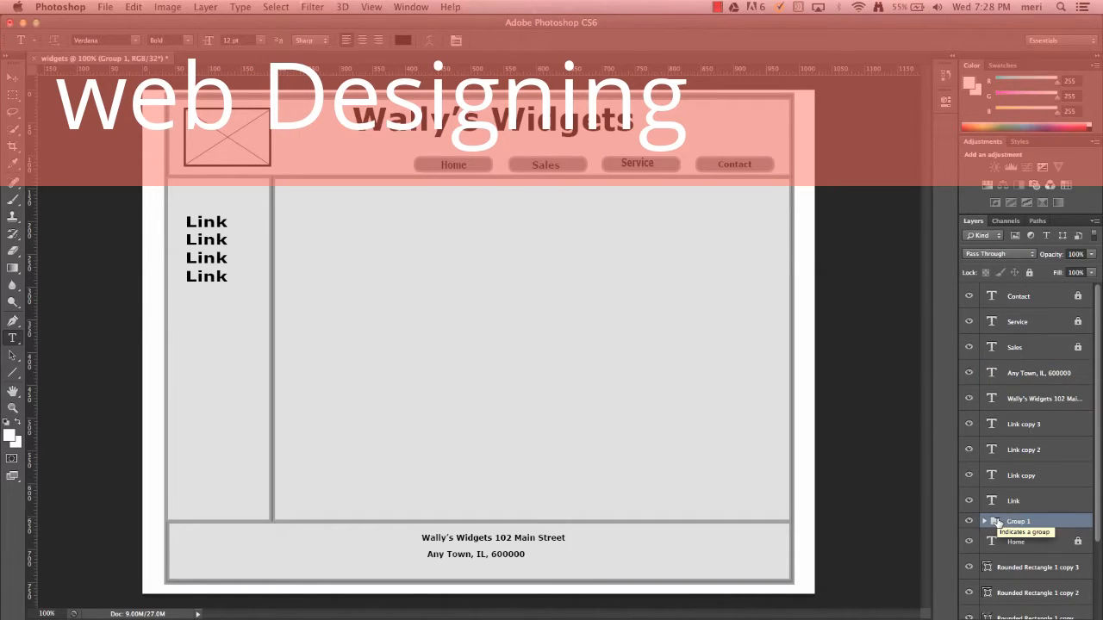
pyautogui.scroll(-1, 998, 523)
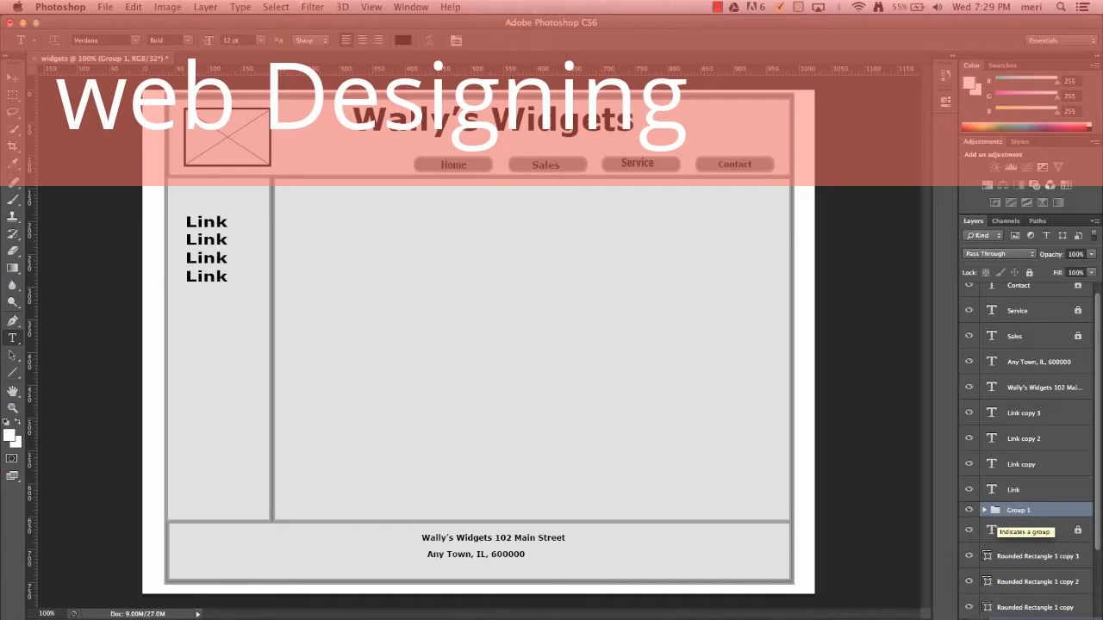
pyautogui.press('super+j')
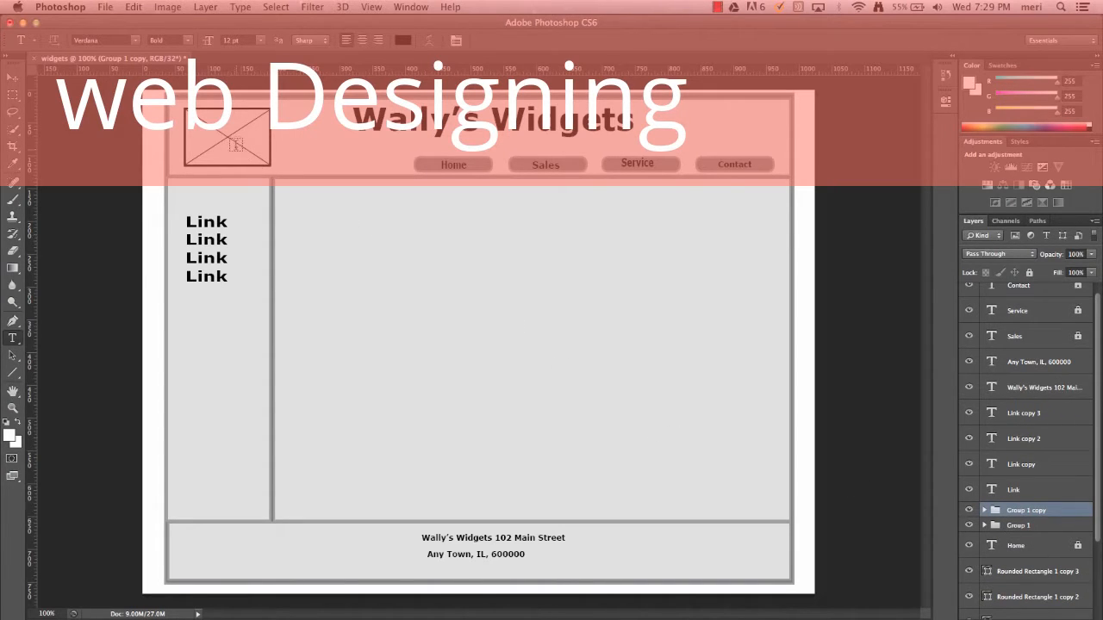
# - Shift the duplicated placeholder group 18 px down and 9 px right with Free Transform and apply the change
pyautogui.click(12, 79)
pyautogui.press('super+t')
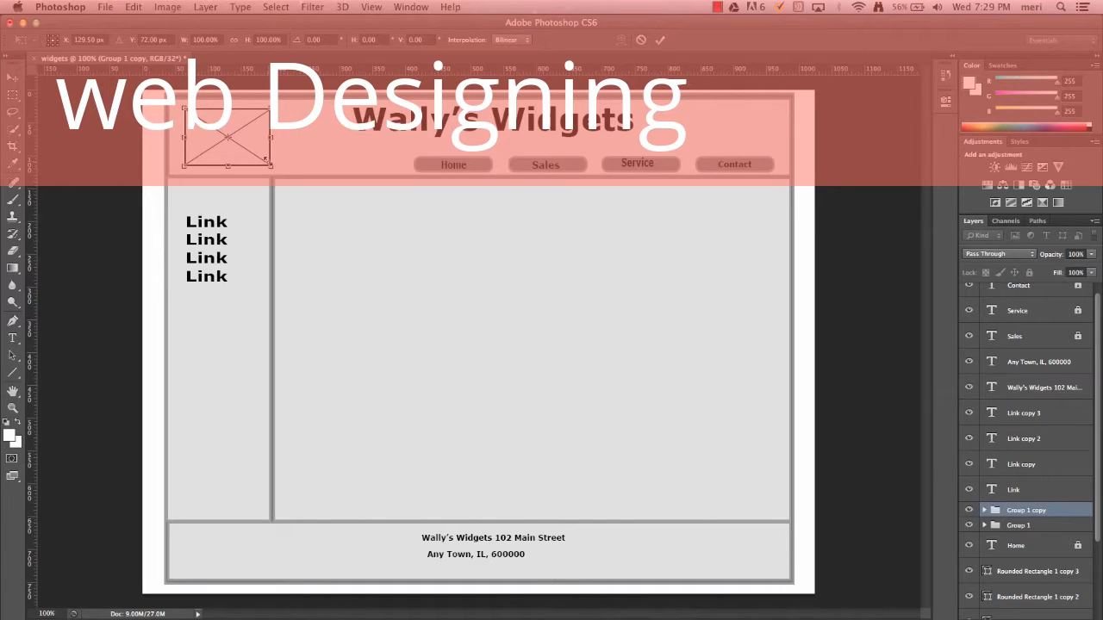
pyautogui.press('Down')
pyautogui.press('Down')
pyautogui.press('Down')
pyautogui.press('Down')
pyautogui.press('Down')
pyautogui.press('Down')
pyautogui.press('Down')
pyautogui.press('Down')
pyautogui.press('Down')
pyautogui.press('Down')
pyautogui.press('Down')
pyautogui.press('Down')
pyautogui.press('Down')
pyautogui.press('Down')
pyautogui.press('Down')
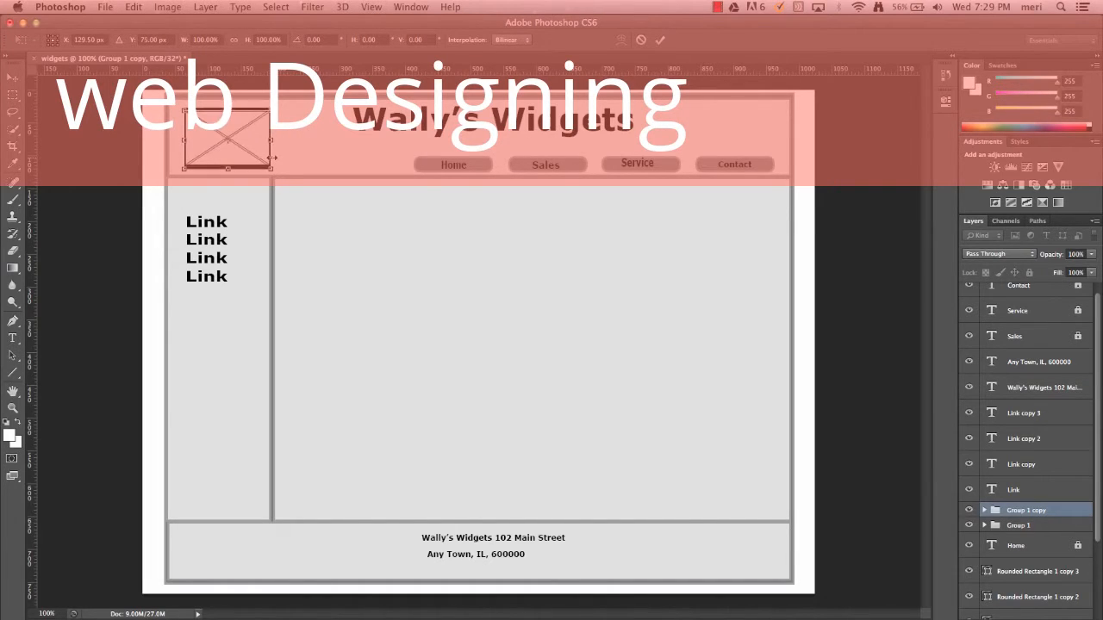
pyautogui.press('Down')
pyautogui.press('Down')
pyautogui.press('Down')
pyautogui.press('Right')
pyautogui.press('Right')
pyautogui.press('Right')
pyautogui.press('Right')
pyautogui.press('Right')
pyautogui.press('Right')
pyautogui.press('Right')
pyautogui.press('Right')
pyautogui.press('Right')
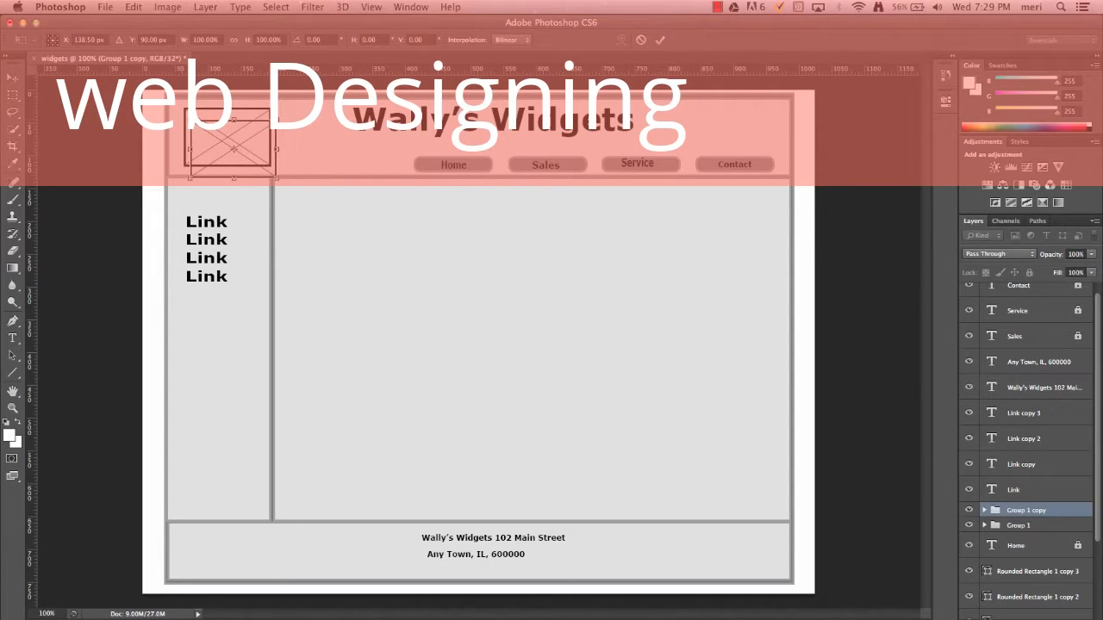
pyautogui.click(12, 77)
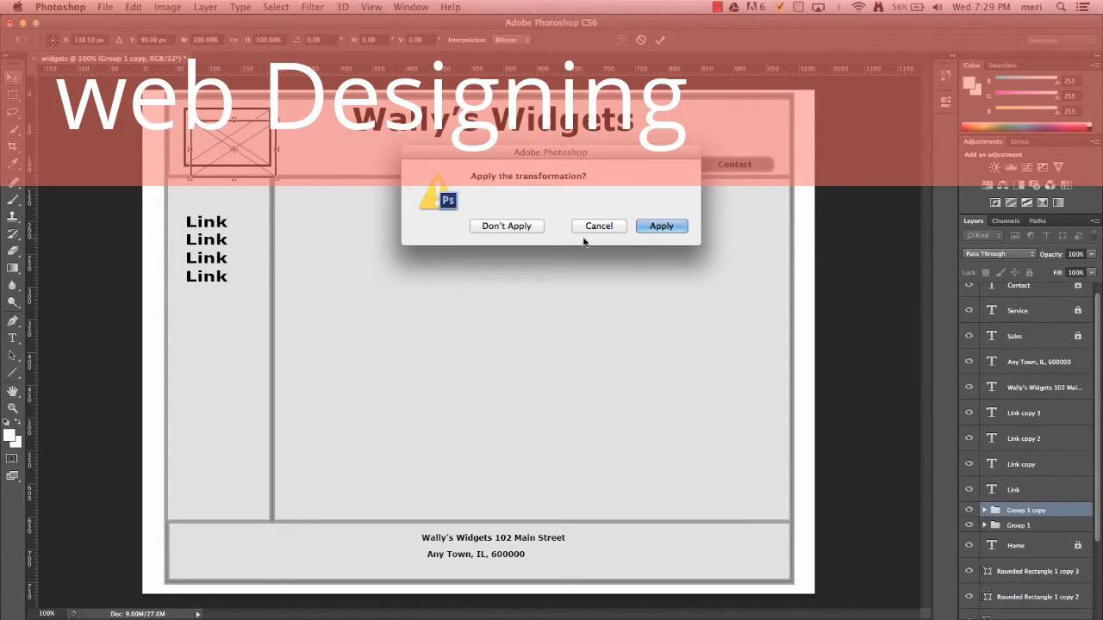
pyautogui.click(659, 228)
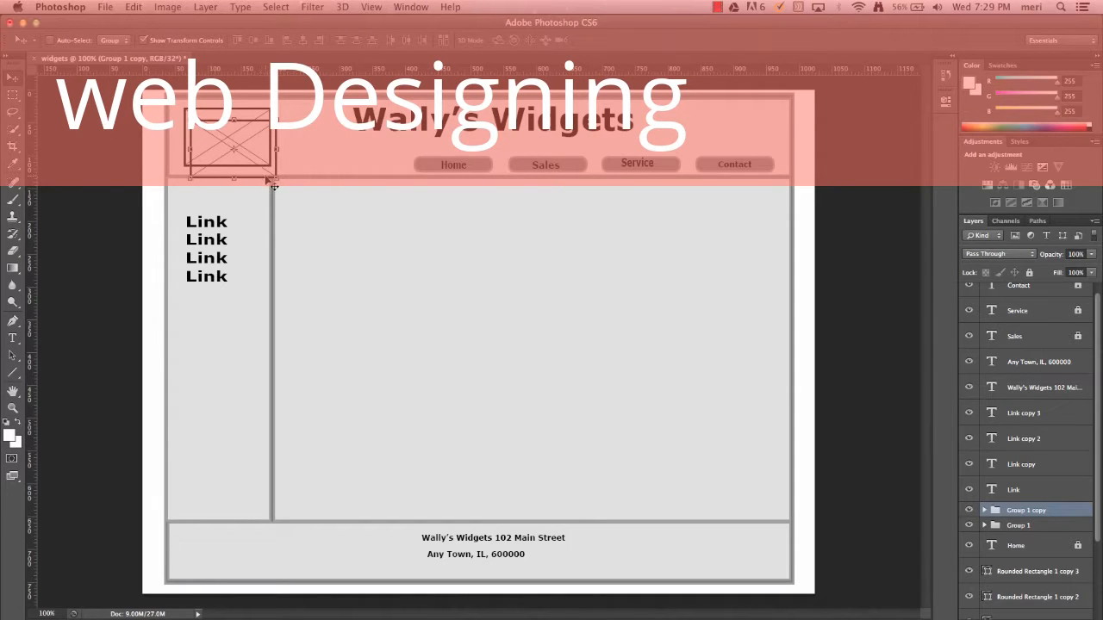
# - Move the placeholder copy into the main content area beside the links, scale it to about 188% width and 200% height, and apply the transformation
pyautogui.moveTo(278, 183); pyautogui.dragTo(452, 307)
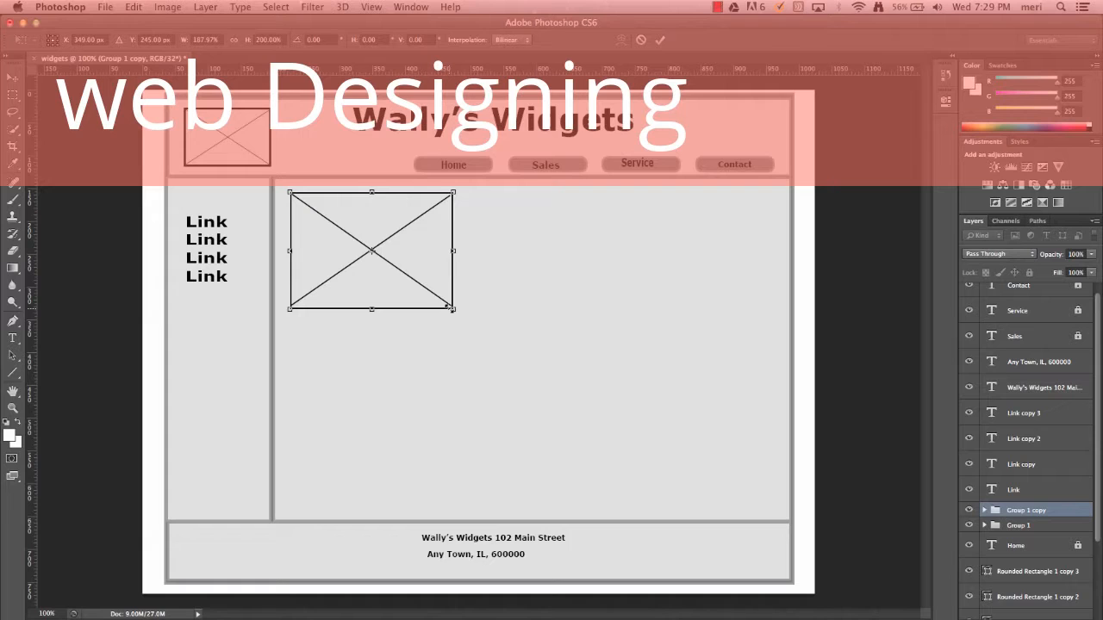
pyautogui.press('Down')
pyautogui.press('Down')
pyautogui.press('Down')
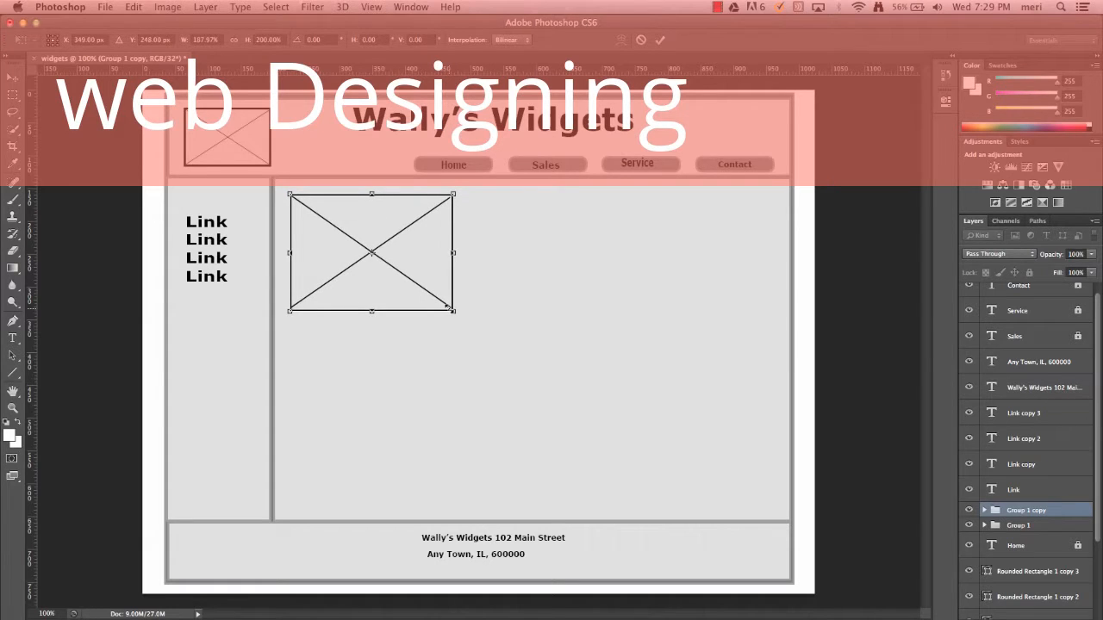
pyautogui.press('Up')
pyautogui.press('Up')
pyautogui.press('Up')
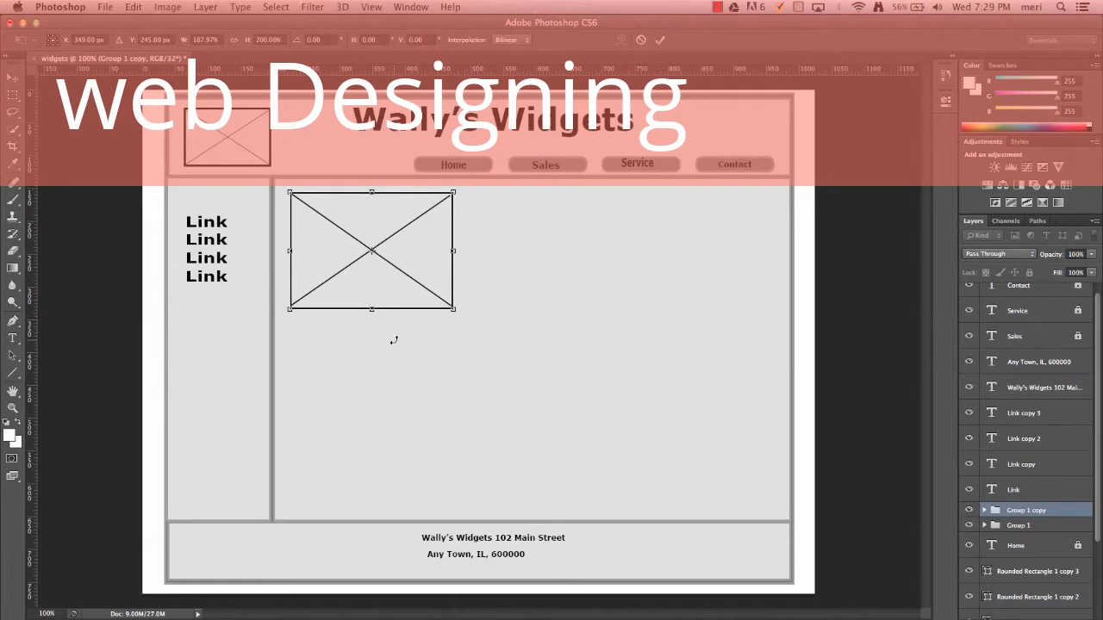
pyautogui.click(12, 77)
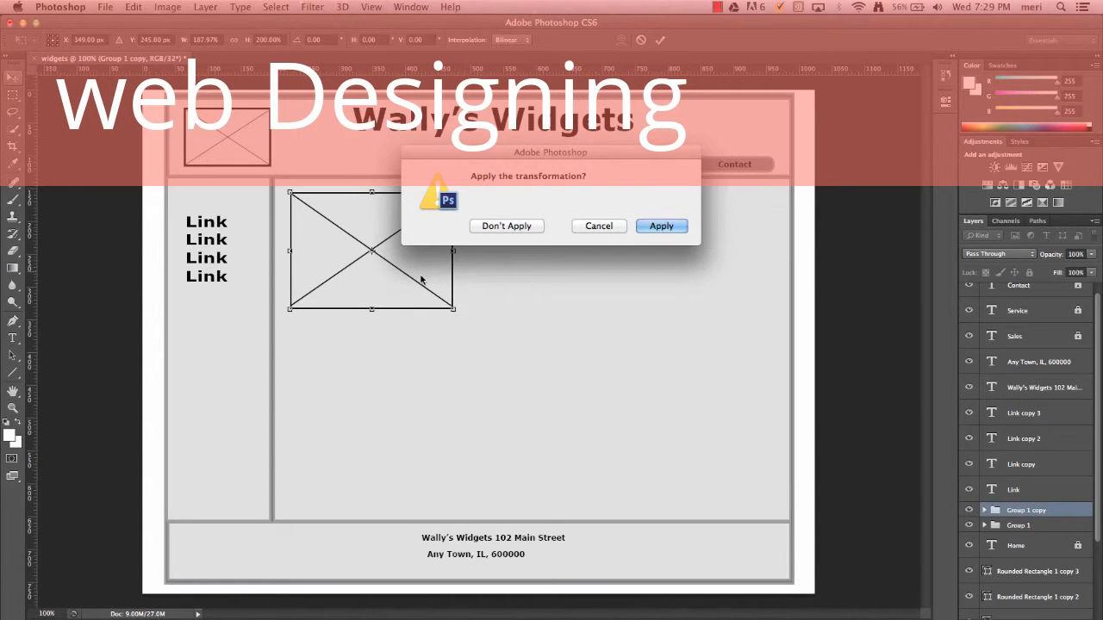
pyautogui.click(653, 227)
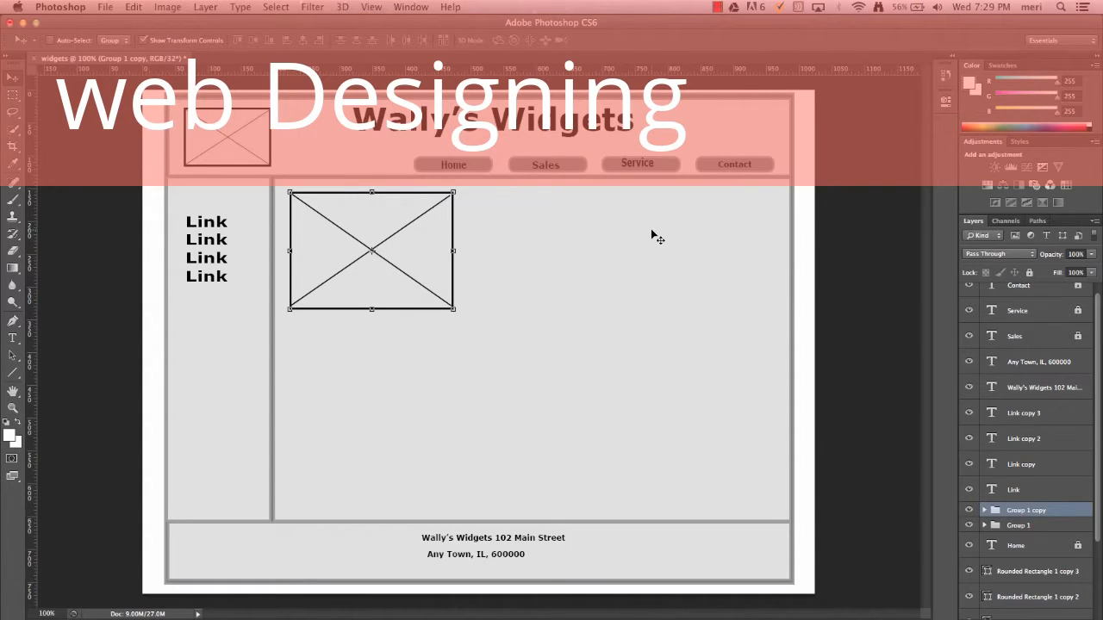
# - Duplicate the enlarged crossed-box placeholder group in the main content area
pyautogui.hotkey('alt', 'Down')
pyautogui.hotkey('alt', 'Down')
pyautogui.hotkey('alt', 'Down')
pyautogui.hotkey('alt', 'Down')
pyautogui.hotkey('alt', 'Down')
pyautogui.hotkey('alt', 'Down')
pyautogui.hotkey('alt', 'Down')
pyautogui.hotkey('alt', 'Down')
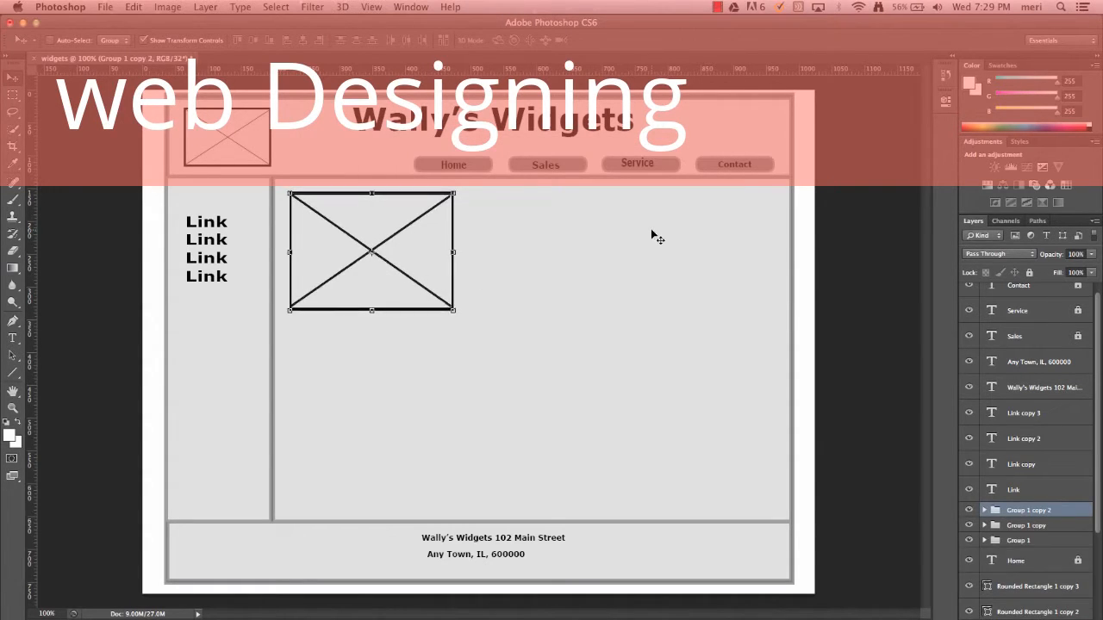
# - Move the duplicated placeholder group straight down, leaving a gap beneath the first large placeholder
pyautogui.press('Down')
pyautogui.press('Down')
pyautogui.press('Down')
pyautogui.press('Down')
pyautogui.press('Down')
pyautogui.press('Down')
pyautogui.press('Down')
pyautogui.press('Down')
pyautogui.press('Down')
pyautogui.press('Down')
pyautogui.press('Down')
pyautogui.press('Down')
pyautogui.press('Down')
pyautogui.press('Down')
pyautogui.press('Down')
pyautogui.press('Down')
pyautogui.press('Down')
pyautogui.press('Down')
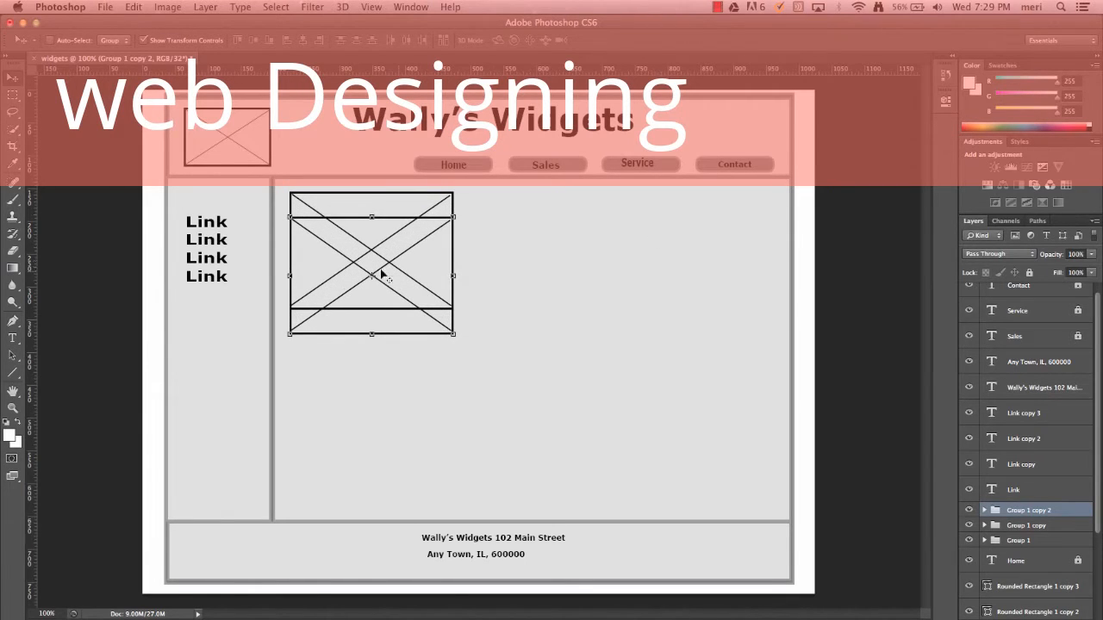
pyautogui.moveTo(387, 308); pyautogui.dragTo(388, 423)
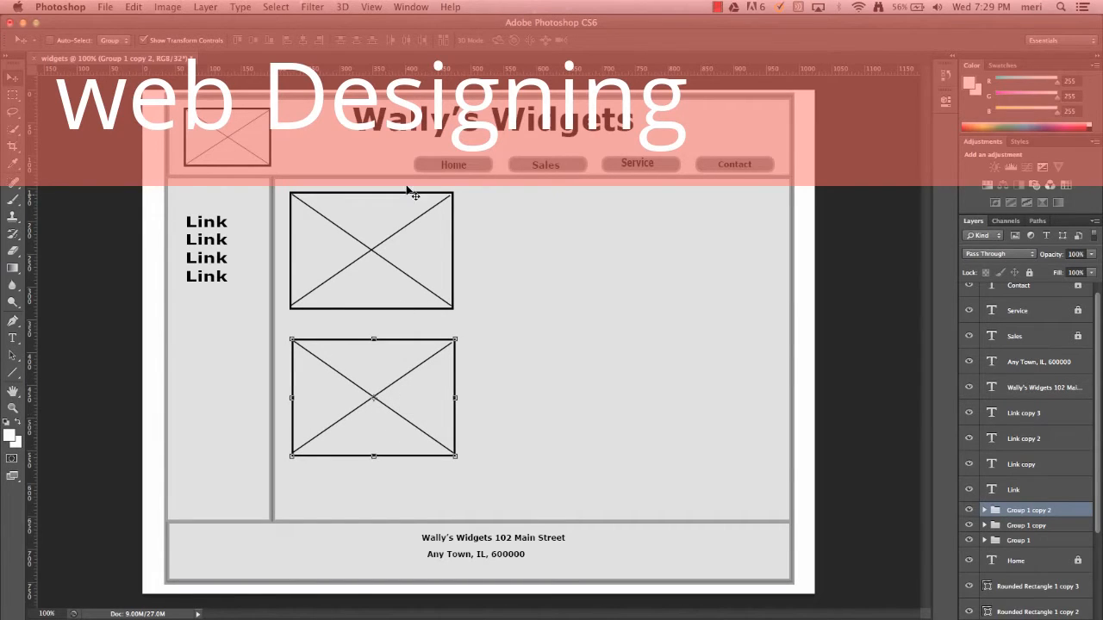
# - With the Line tool at a stroke width of about 6 pt, draw a horizontal text line about 440 px wide beside the upper placeholder
pyautogui.click(13, 372)
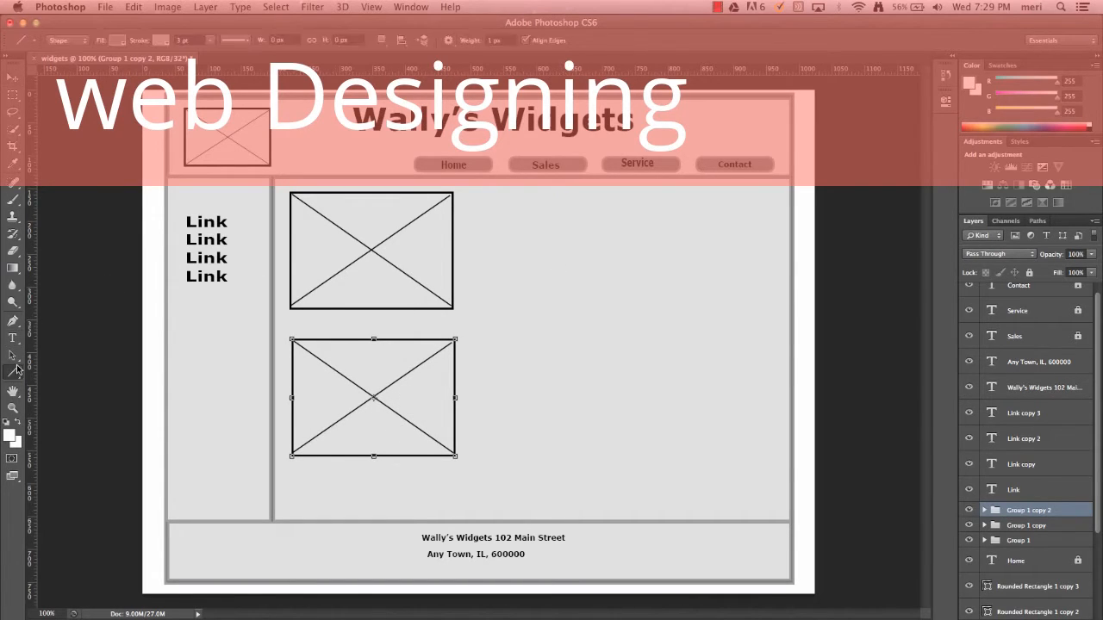
pyautogui.click(209, 41)
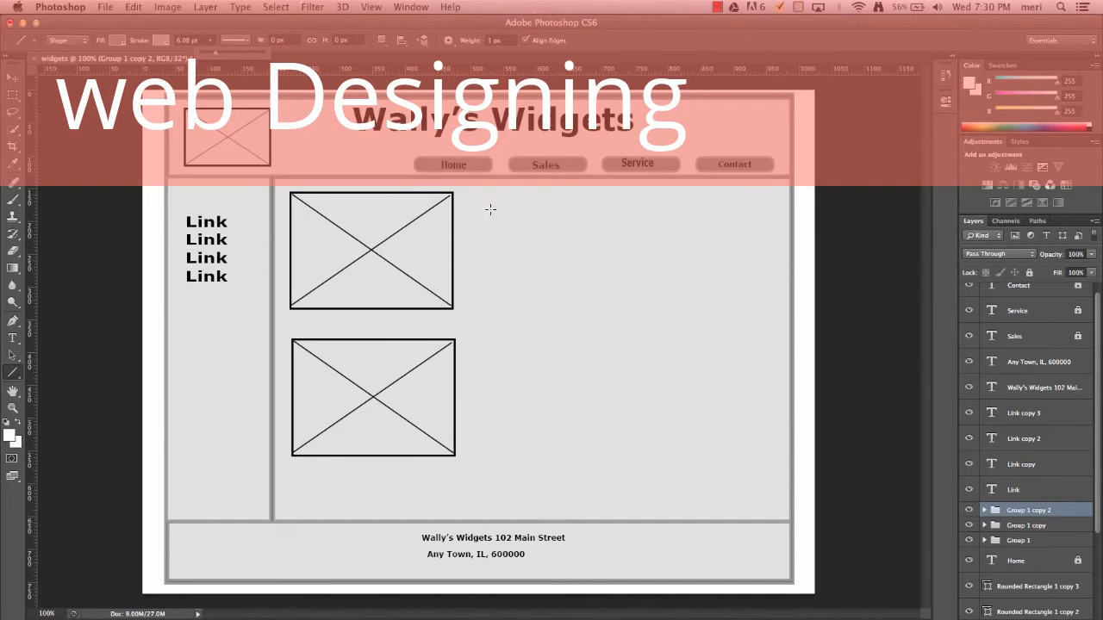
pyautogui.moveTo(474, 205)
pyautogui.mouseDown()
pyautogui.moveTo(543, 219)
pyautogui.moveTo(761, 207)
pyautogui.mouseUp()
pyautogui.press('super+z')
pyautogui.moveTo(470, 212); pyautogui.dragTo(759, 240)
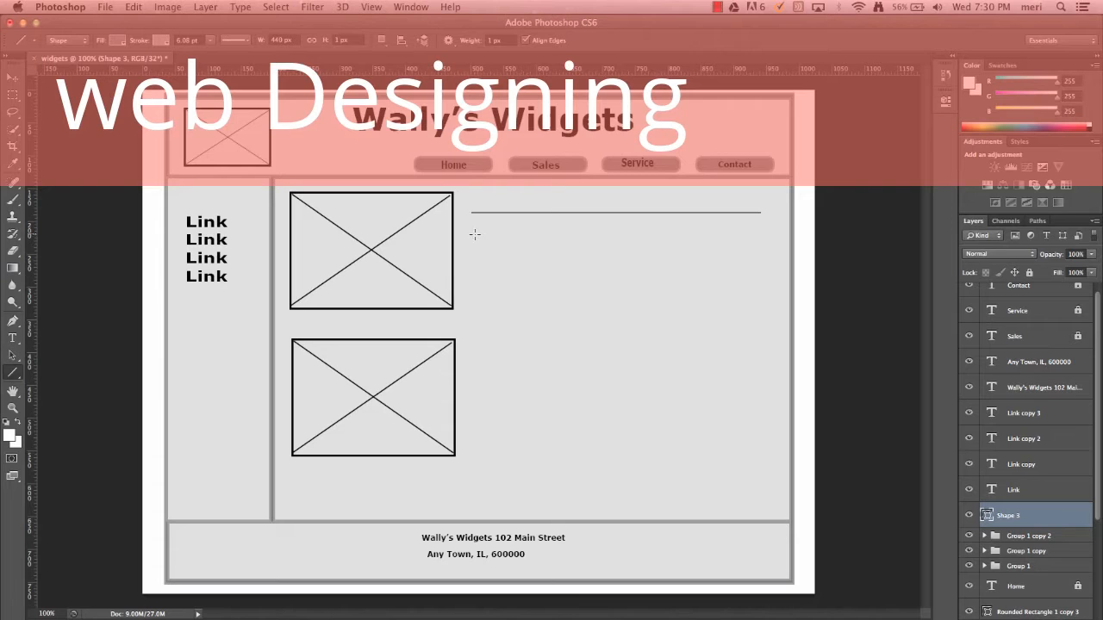
# - Add four more horizontal lines of varying length below the first one, beside the upper placeholder, in the same shape layer
pyautogui.moveTo(475, 235); pyautogui.dragTo(692, 253)
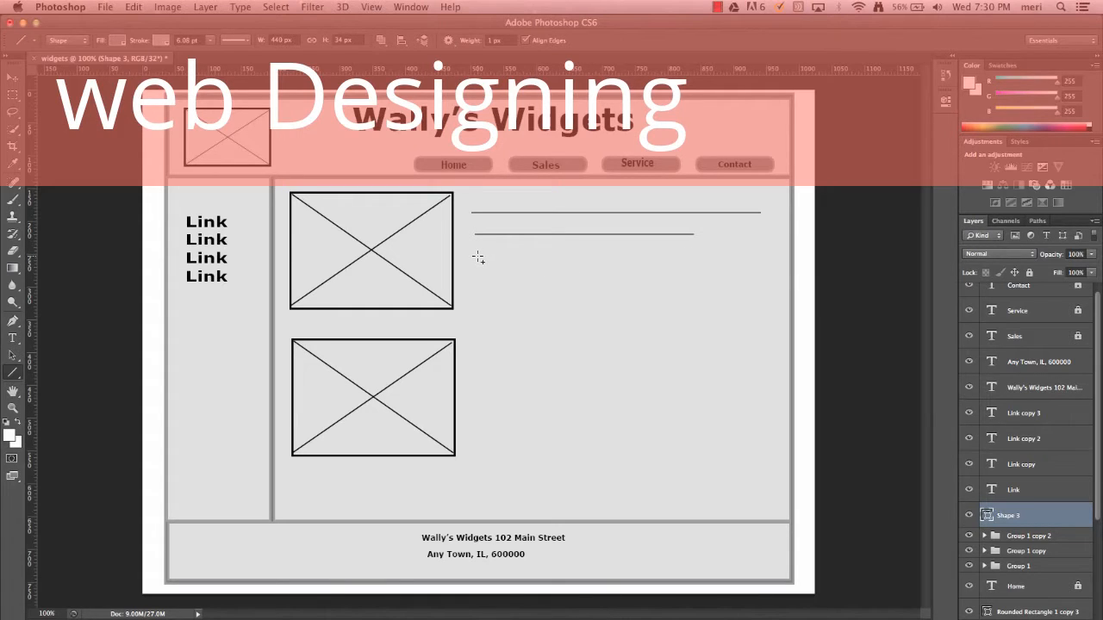
pyautogui.moveTo(479, 256); pyautogui.dragTo(726, 256)
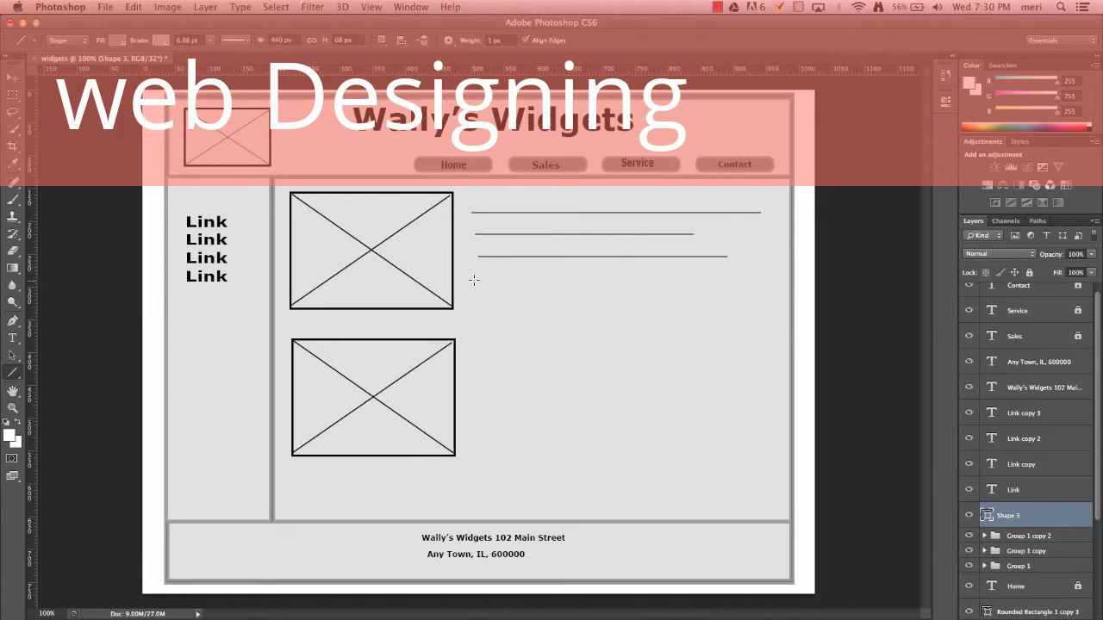
pyautogui.moveTo(477, 281); pyautogui.dragTo(750, 290)
pyautogui.moveTo(482, 300); pyautogui.dragTo(740, 311)
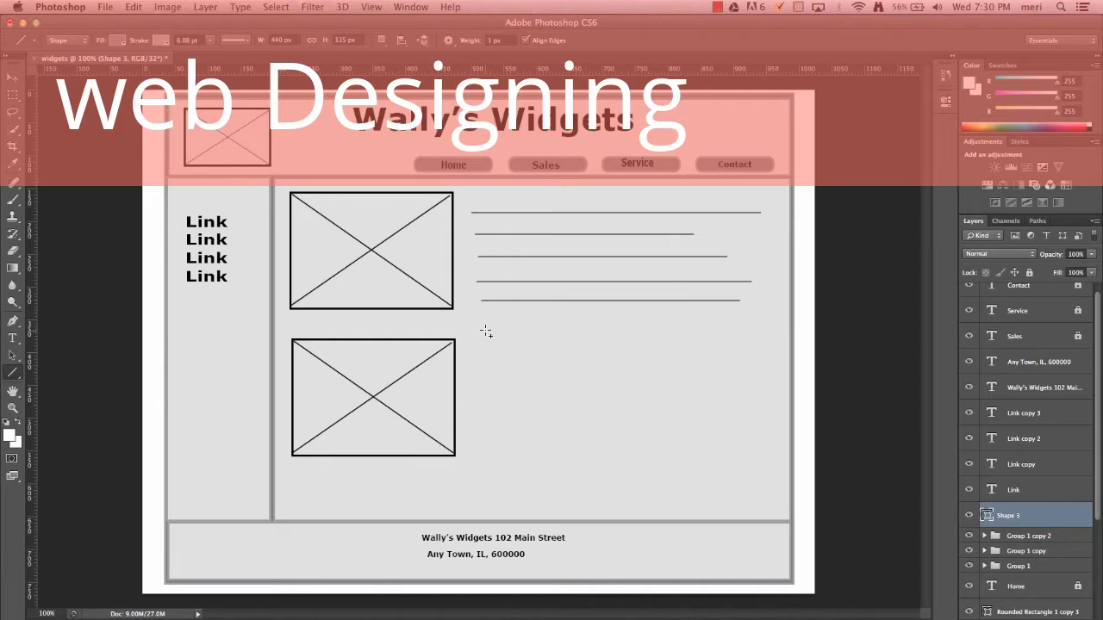
# - Continue the placeholder text with five more horizontal lines beside the lower placeholder, in the same shape layer
pyautogui.moveTo(489, 333); pyautogui.dragTo(746, 344)
pyautogui.moveTo(480, 353); pyautogui.dragTo(743, 362)
pyautogui.moveTo(486, 377); pyautogui.dragTo(714, 377)
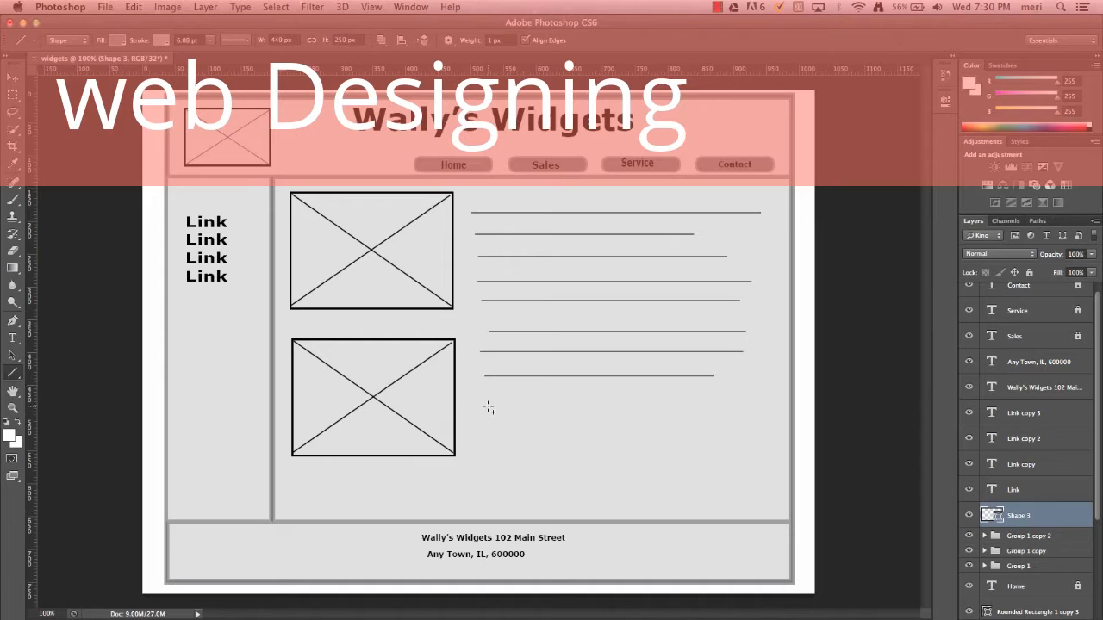
pyautogui.moveTo(488, 407); pyautogui.dragTo(696, 412)
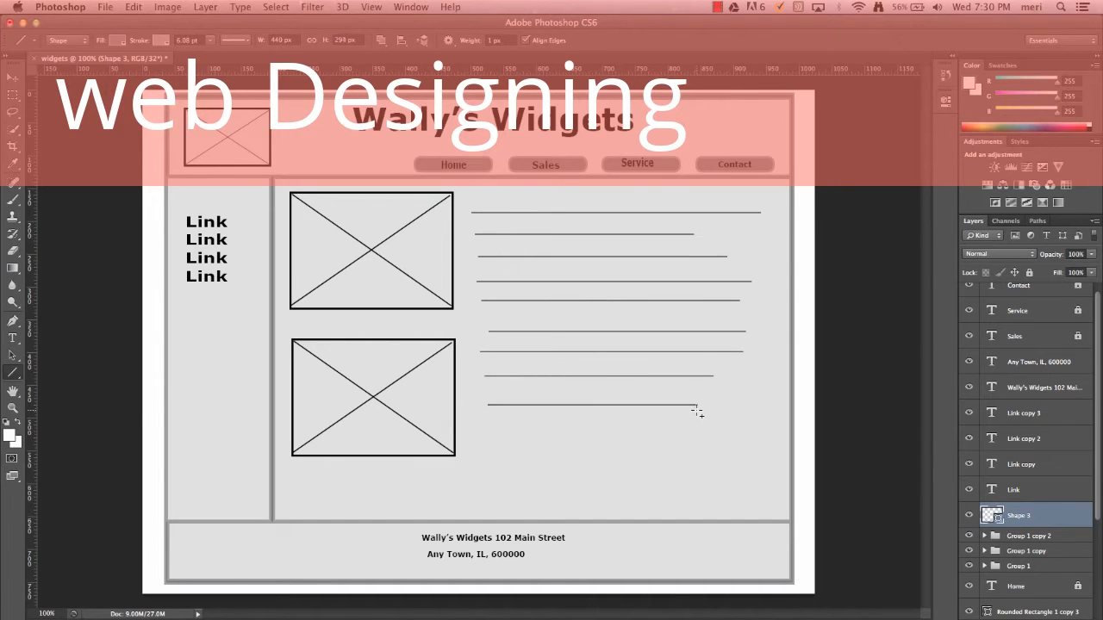
pyautogui.moveTo(490, 429); pyautogui.dragTo(702, 445)
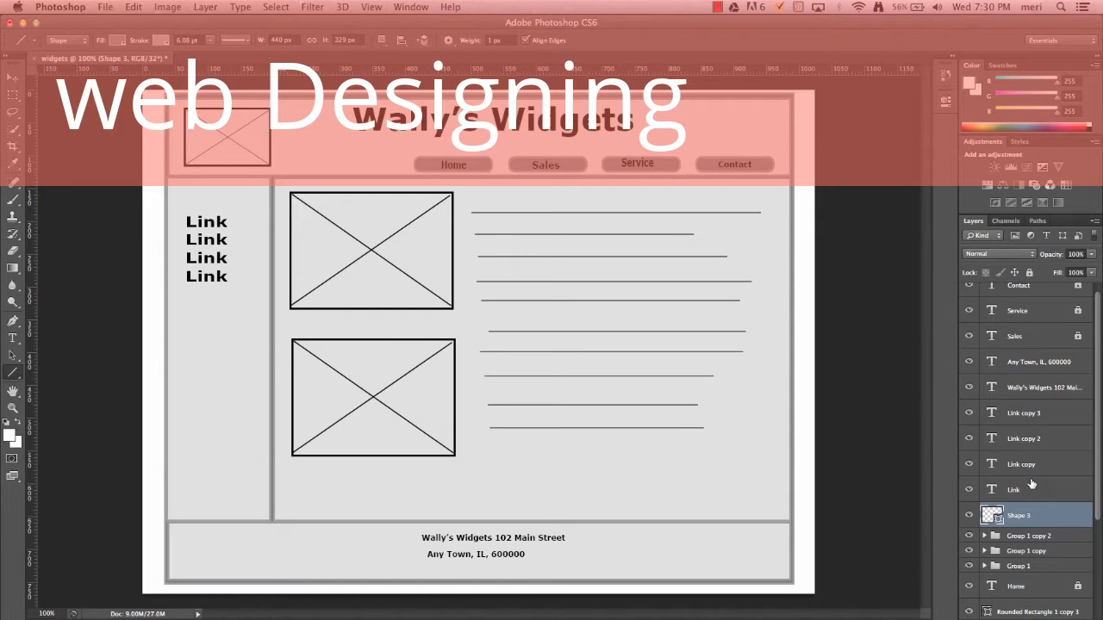
pyautogui.scroll(-3, 1045, 500)
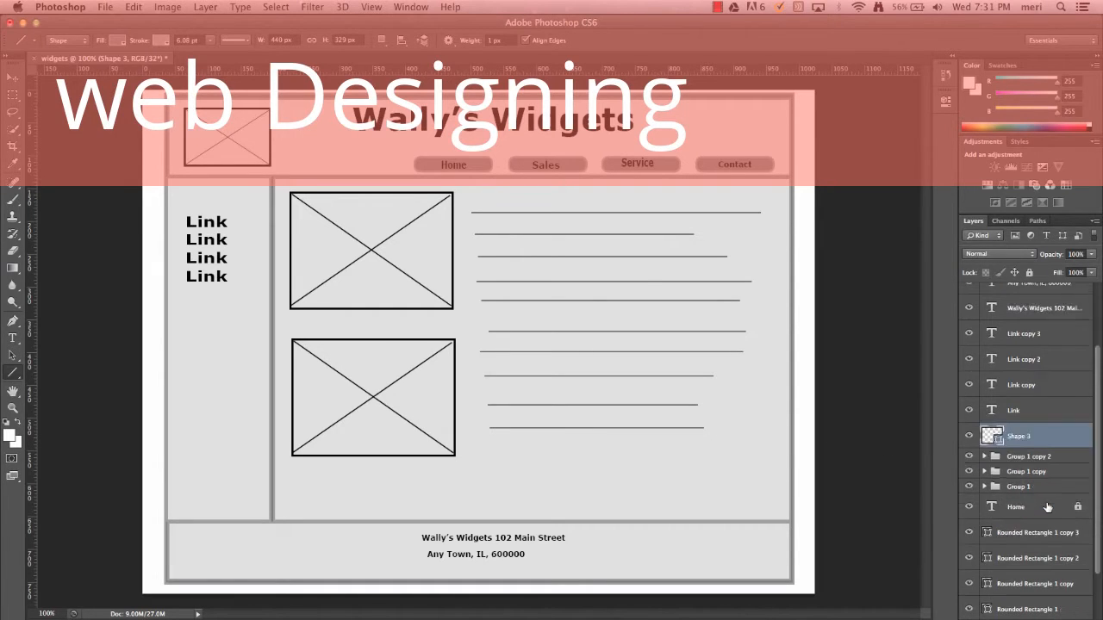
pyautogui.scroll(-2, 1048, 507)
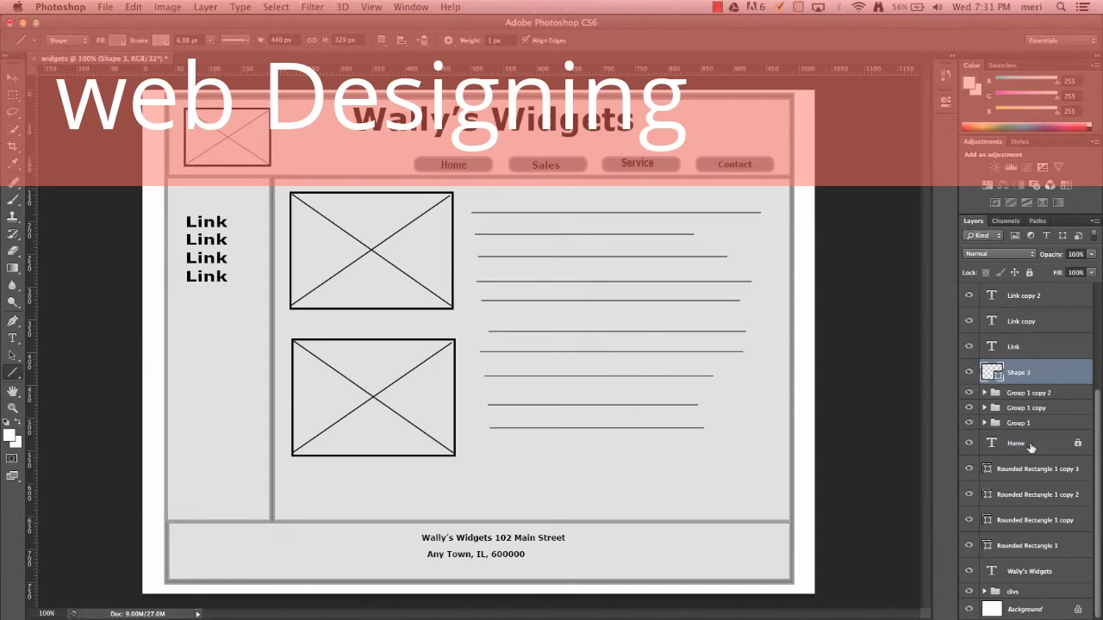
pyautogui.scroll(5, 1036, 489)
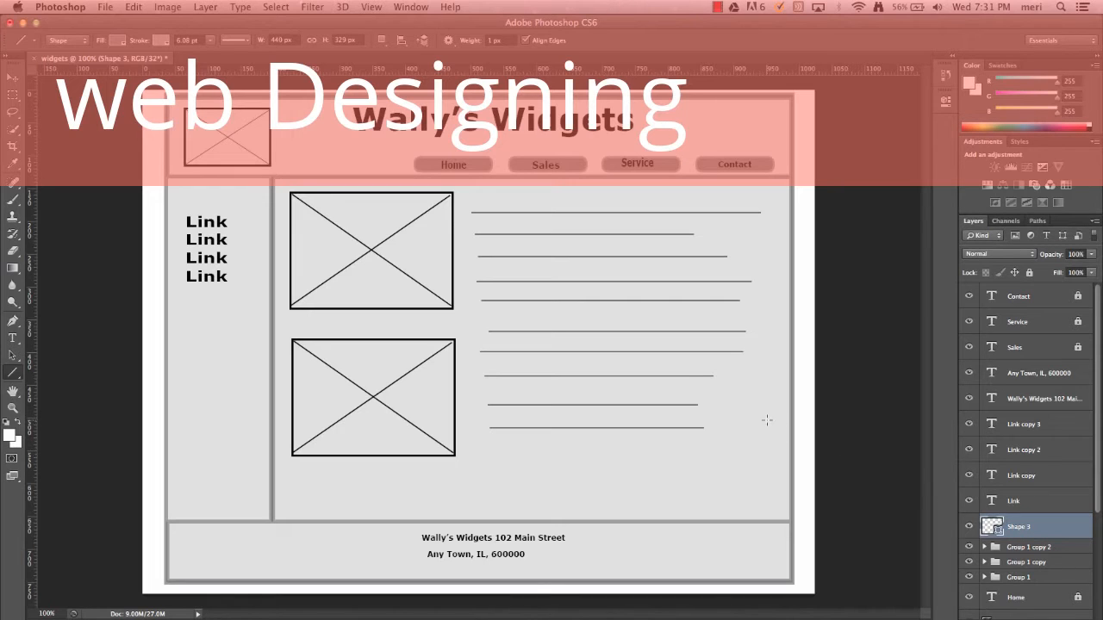
# - Move the Shape 3 block of text lines slightly down and to the right
pyautogui.click(12, 78)
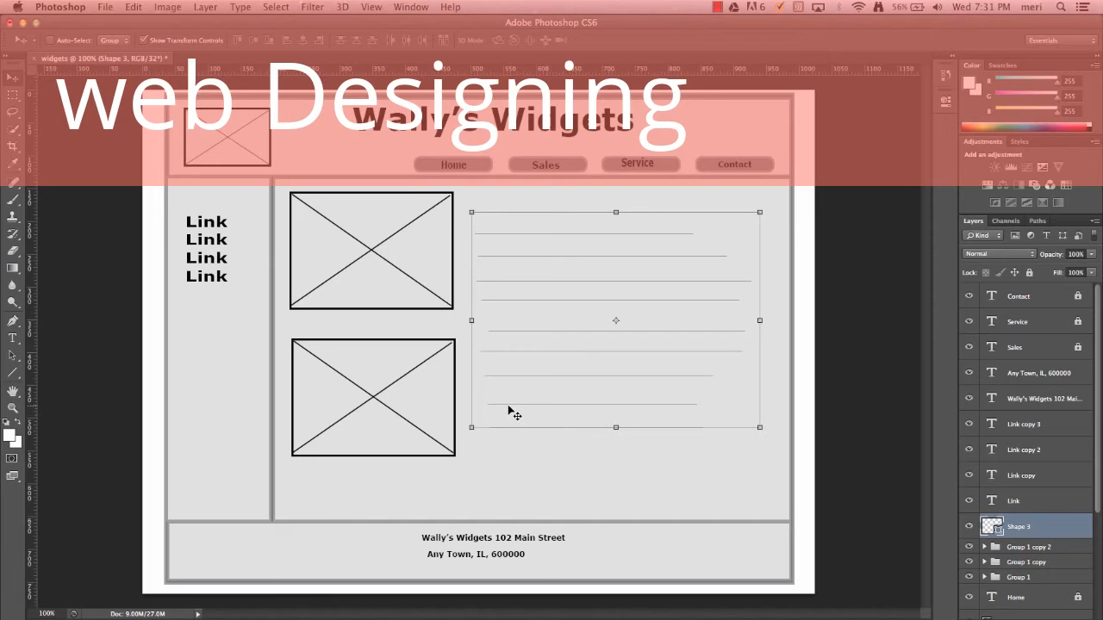
pyautogui.moveTo(500, 419); pyautogui.dragTo(500, 420)
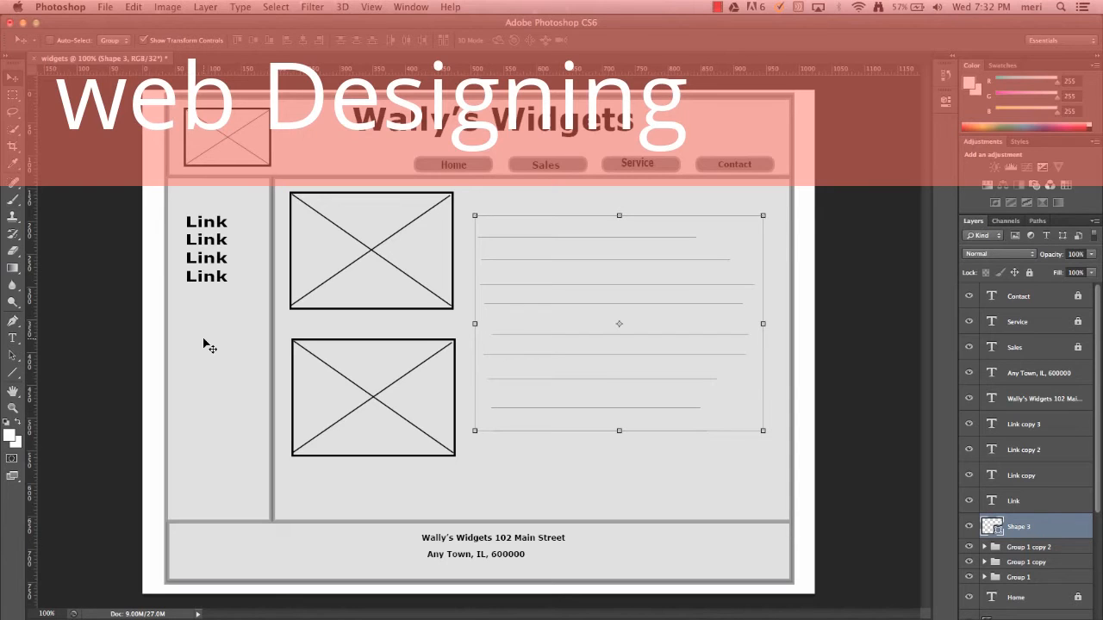
# - Save the layout to the Desktop as widgets.psd in Photoshop format with layers and the embedded color profile
pyautogui.click(104, 7)
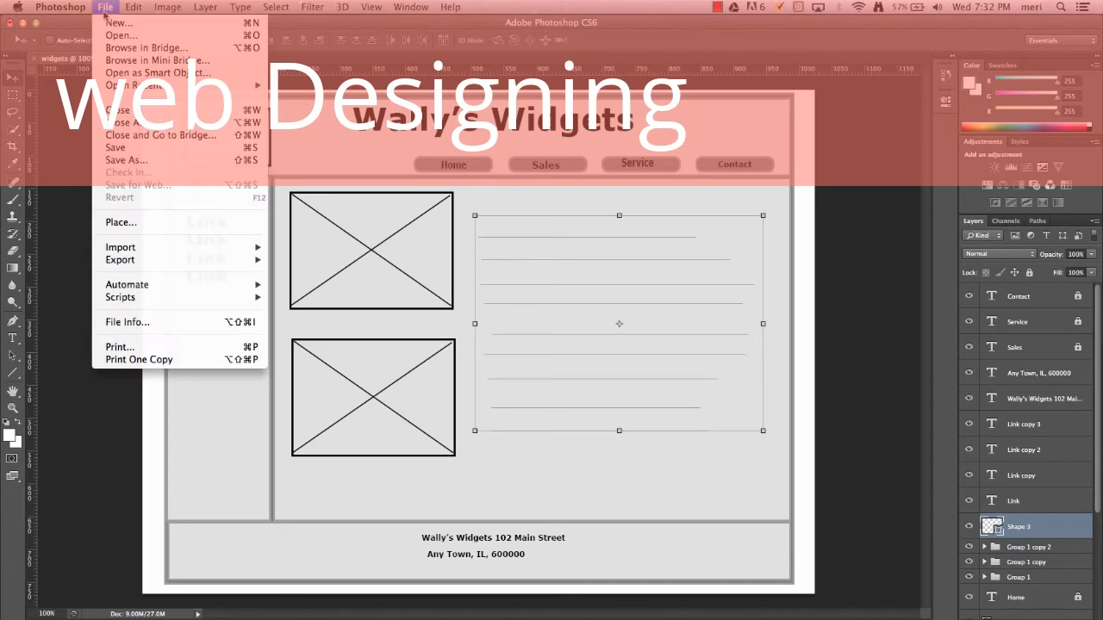
pyautogui.click(133, 148)
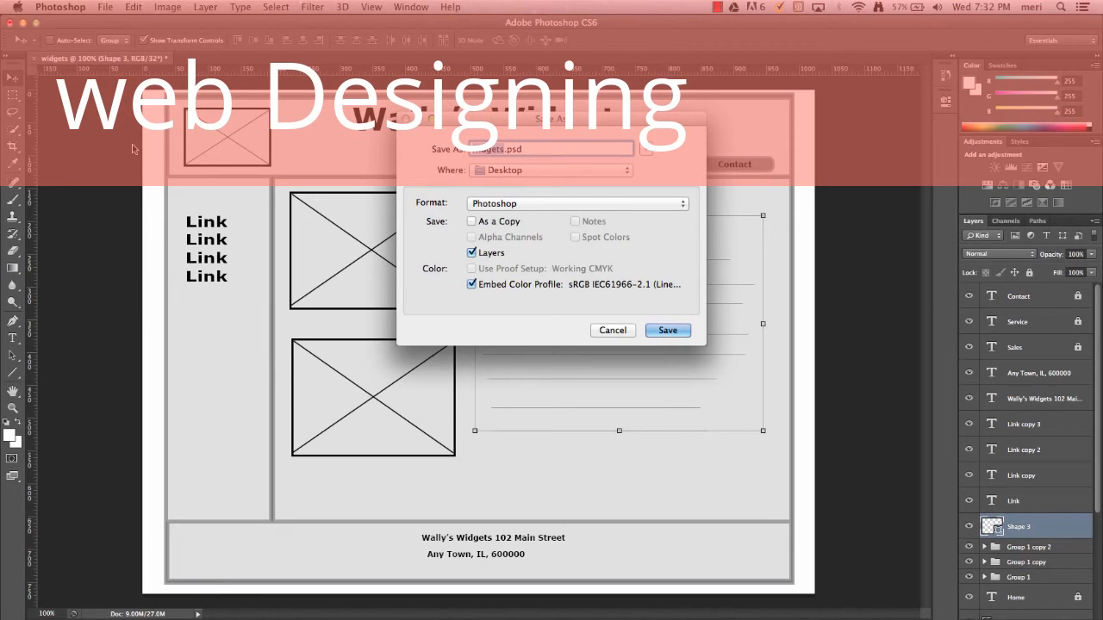
pyautogui.click(687, 332)
pyautogui.click(699, 273)
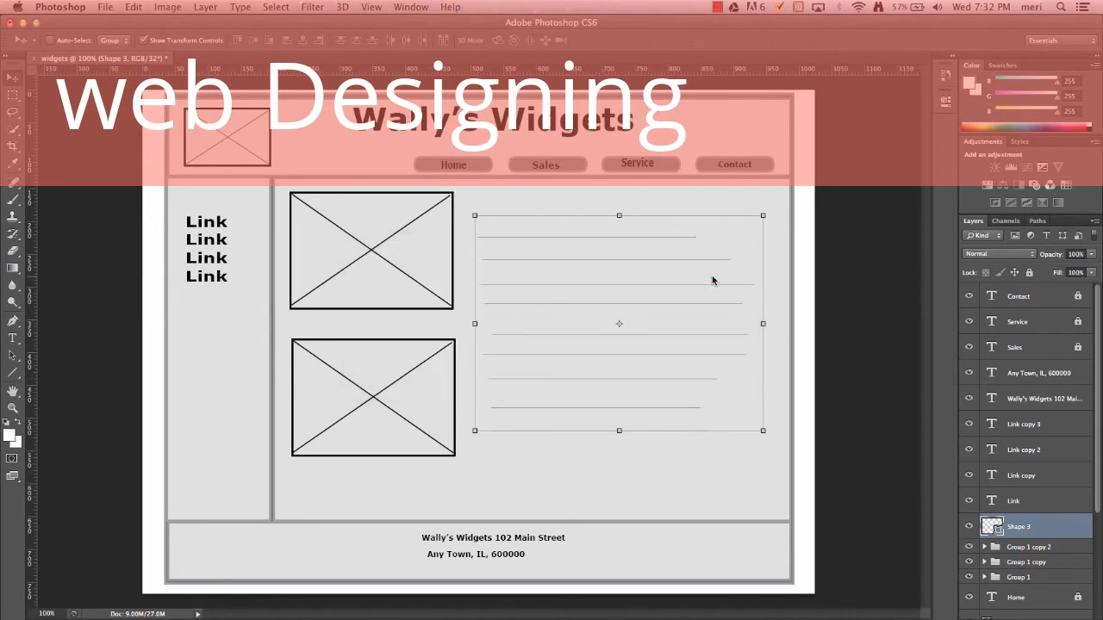